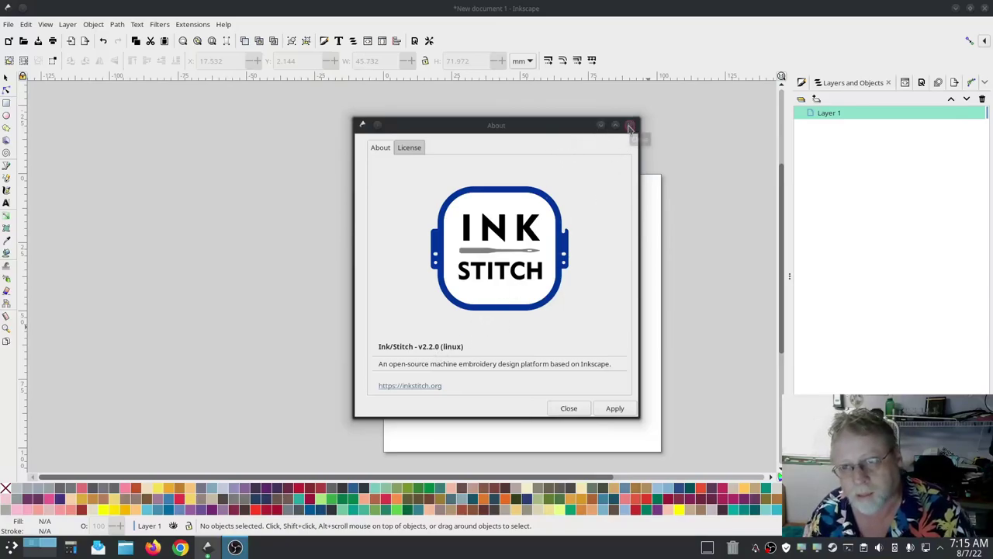
- Close the Ink/Stitch About window
click(630, 125)
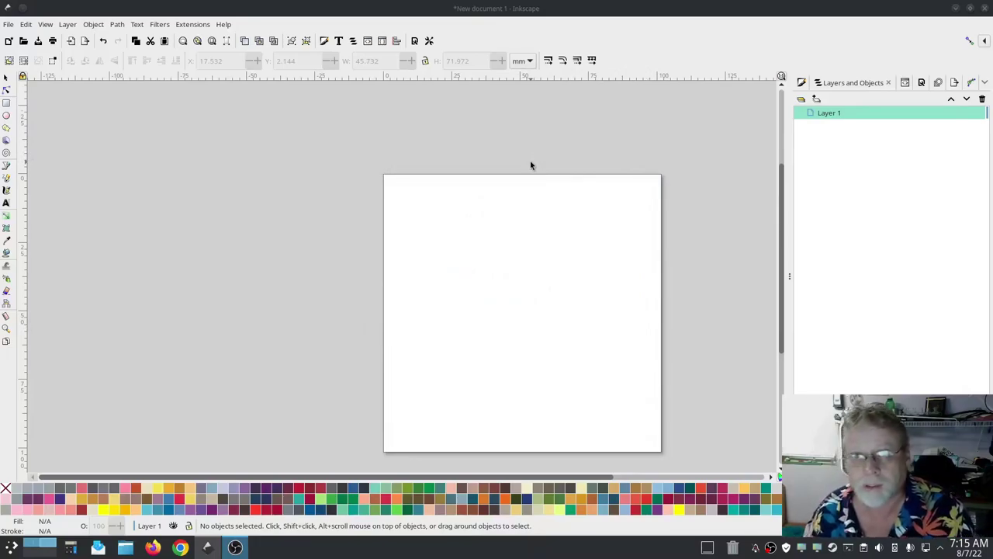
drag(696, 277, 647, 263)
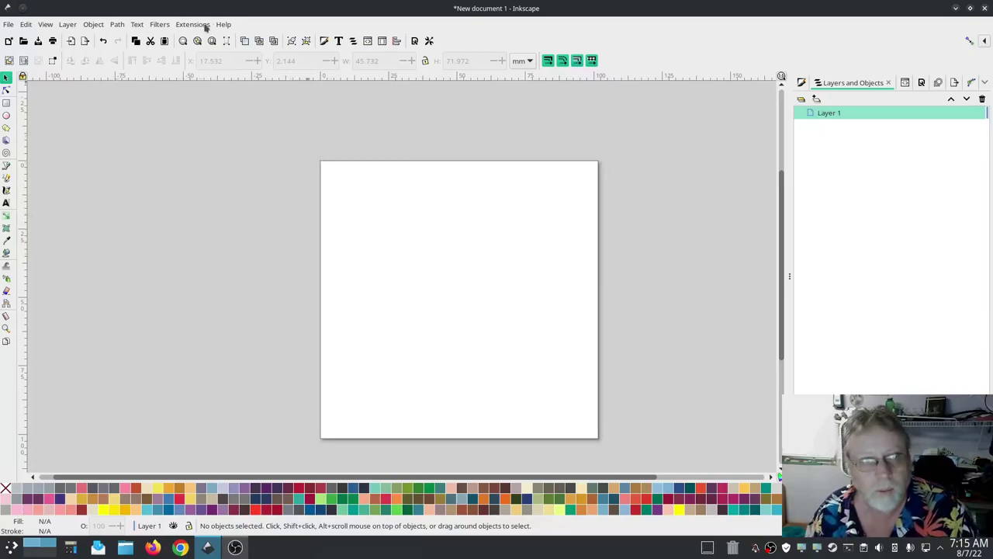
click(7, 203)
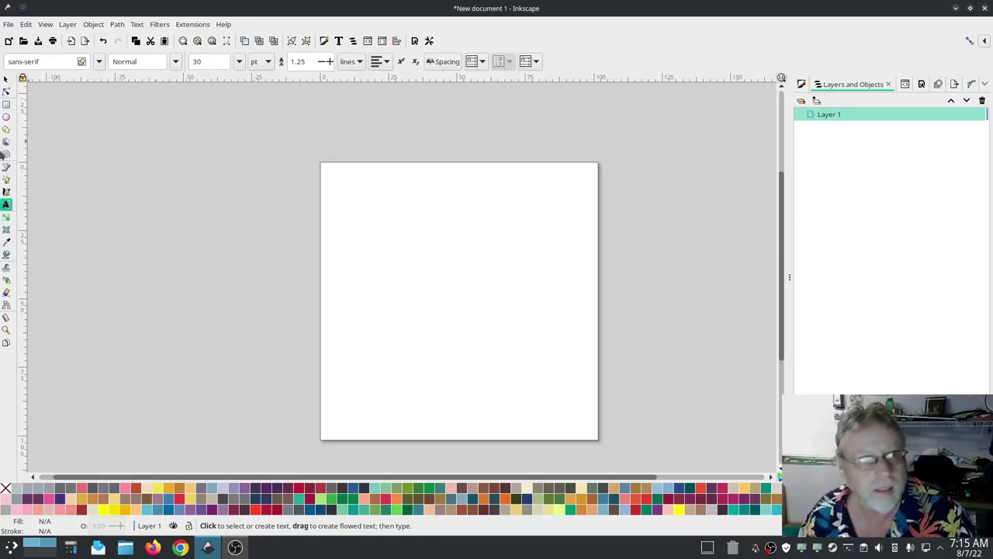
- Draw a letter A with the Pen tool: an inverted V with legs about 62 mm long, plus a separate horizontal crossbar about 14 mm long
click(6, 168)
click(358, 377)
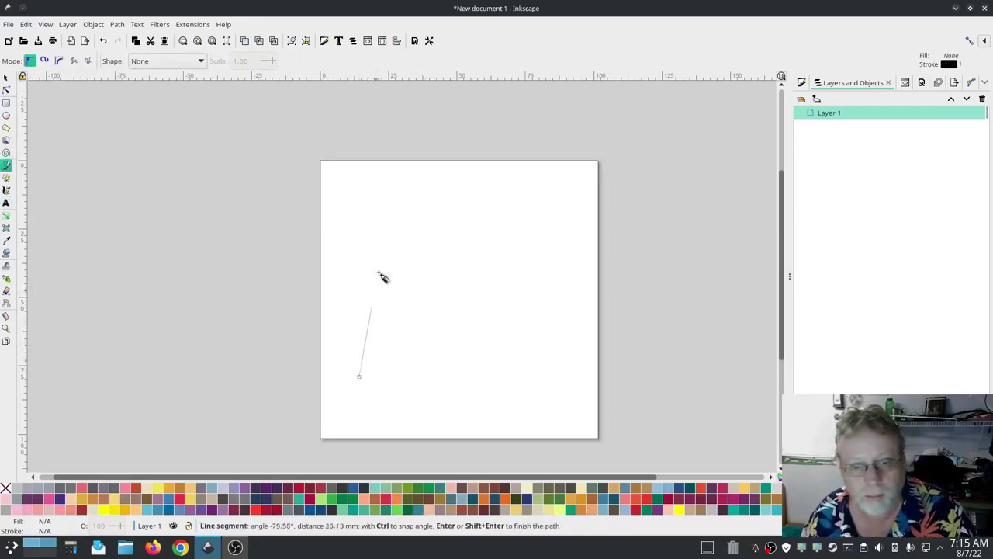
click(392, 212)
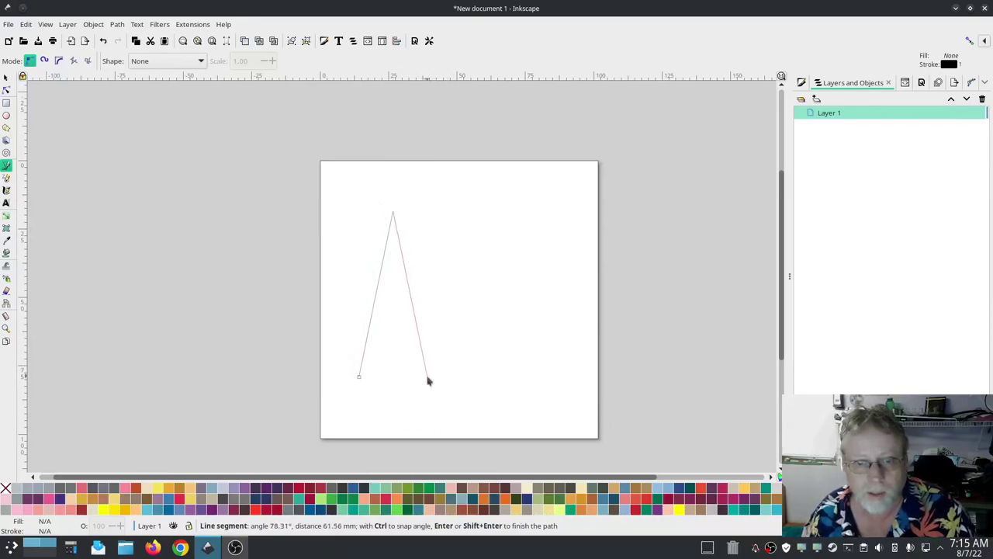
double_click(427, 376)
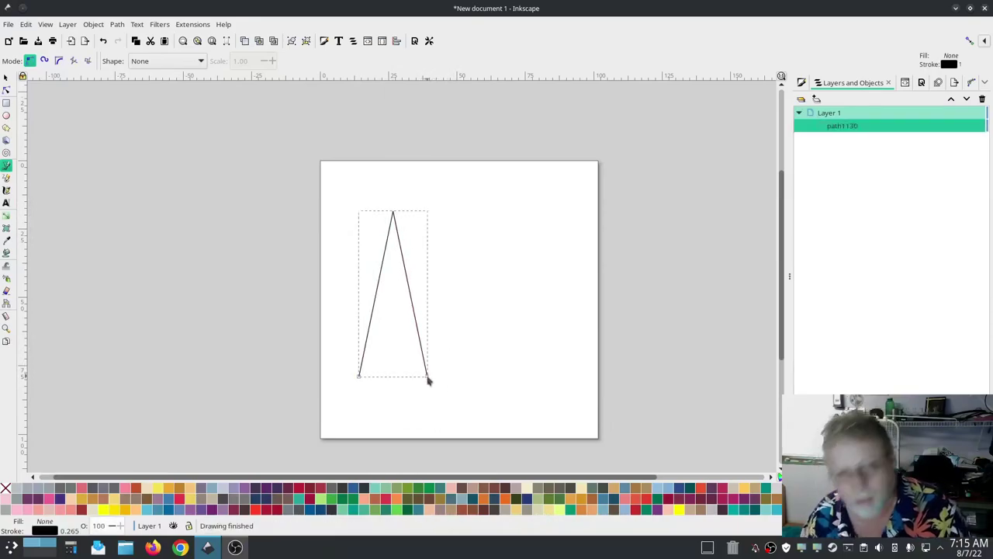
click(415, 309)
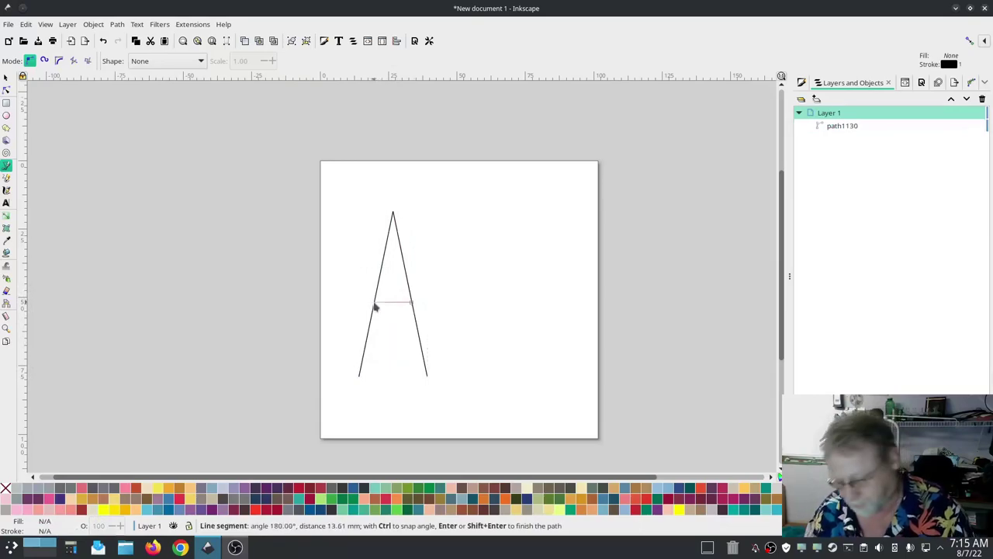
double_click(375, 308)
- Set the stroke width of both paths of the A to 4 mm
click(801, 82)
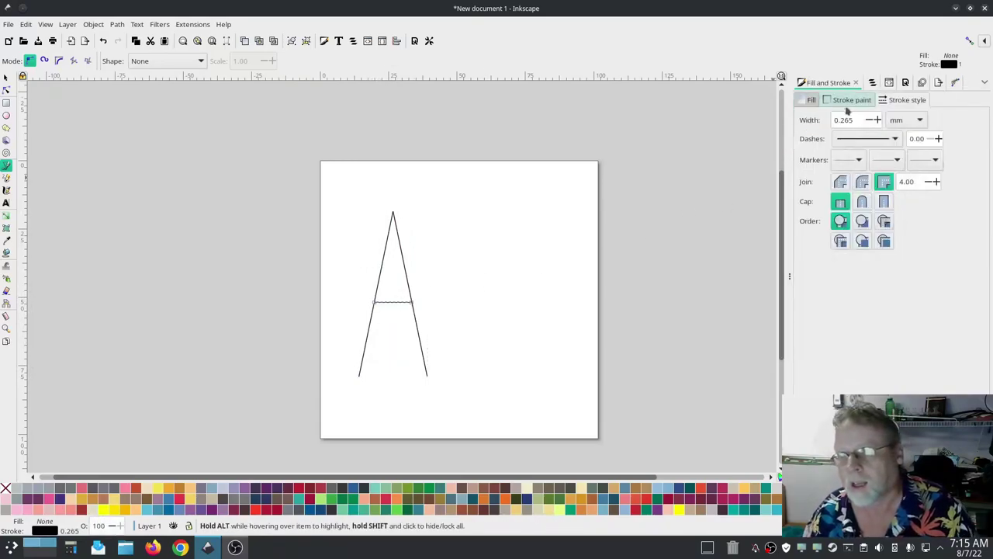
click(6, 78)
drag(492, 392, 310, 206)
double_click(854, 120)
text(4)
key(Return)
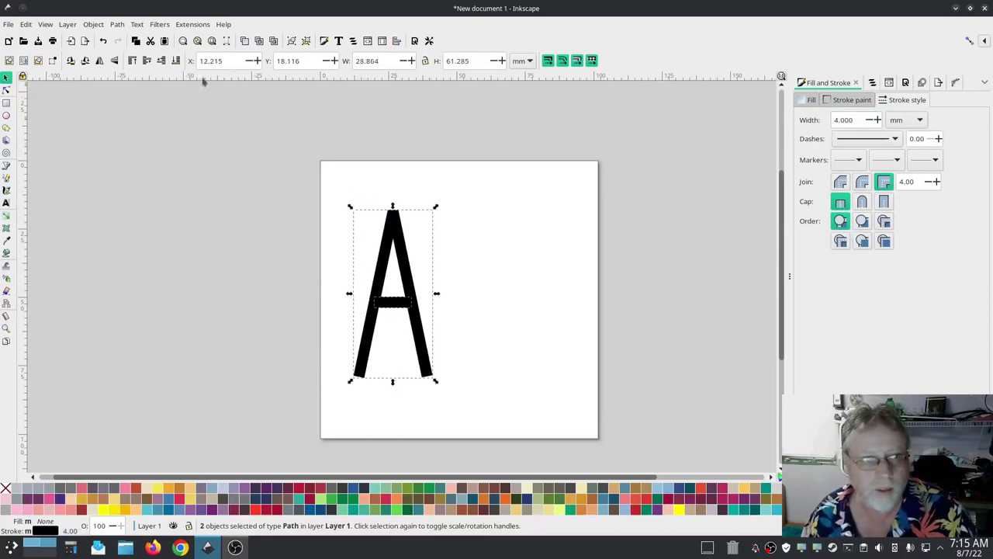
- Convert both strokes of the A to satin columns with Ink/Stitch's Convert Line to Satin
click(191, 23)
mouse_move(211, 167)
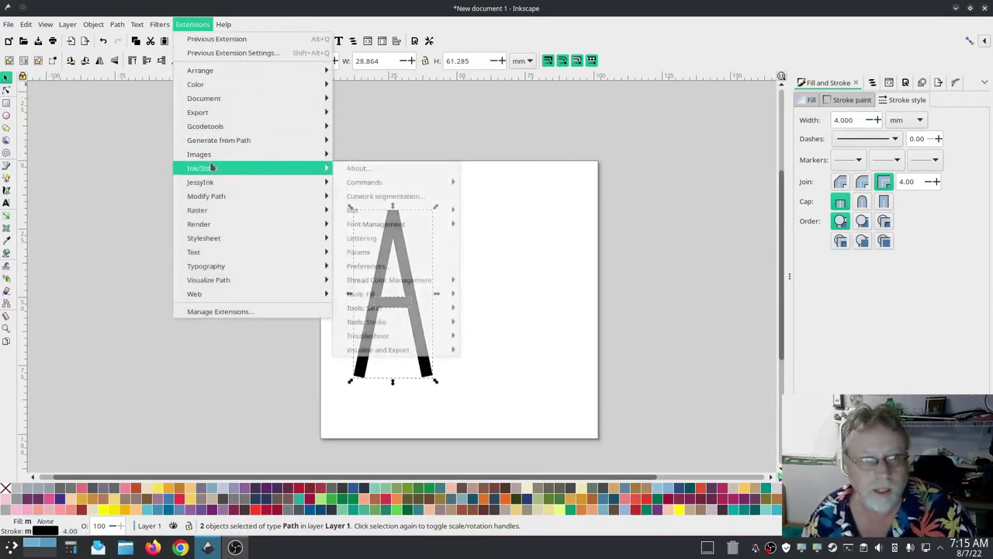
mouse_move(369, 308)
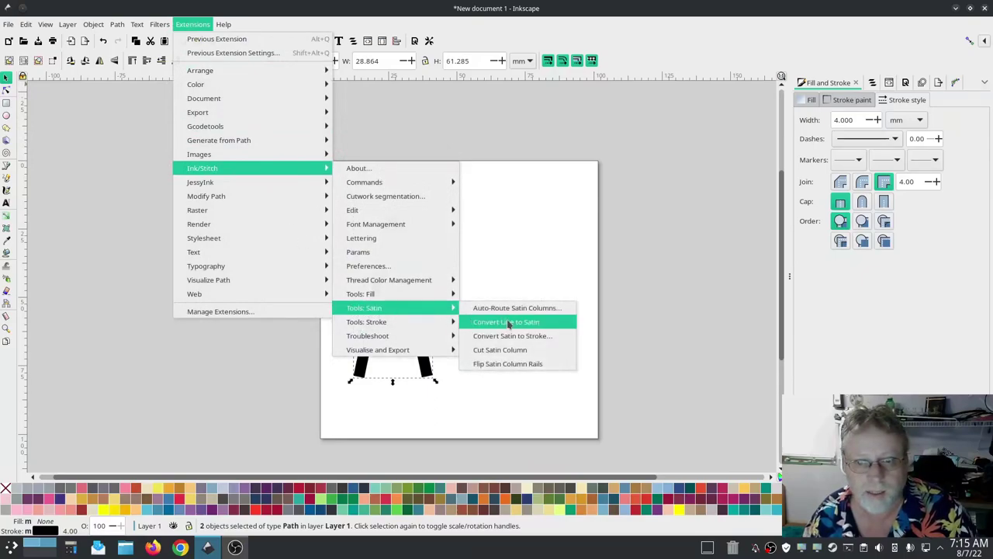
click(509, 322)
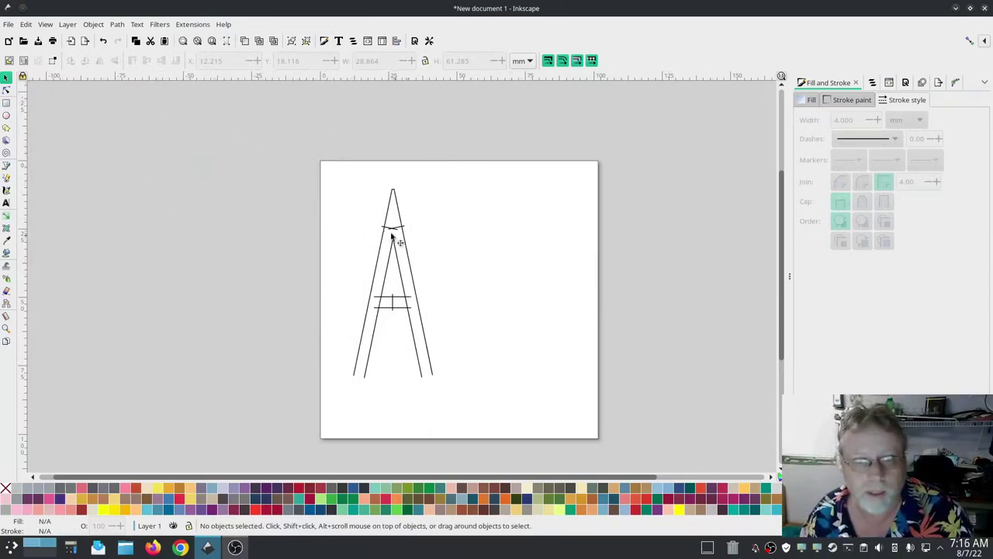
- Move the two overlapping rungs near the A's peak down below the inner apex, so that each crosses only its own leg
scroll(399, 241, up, 2)
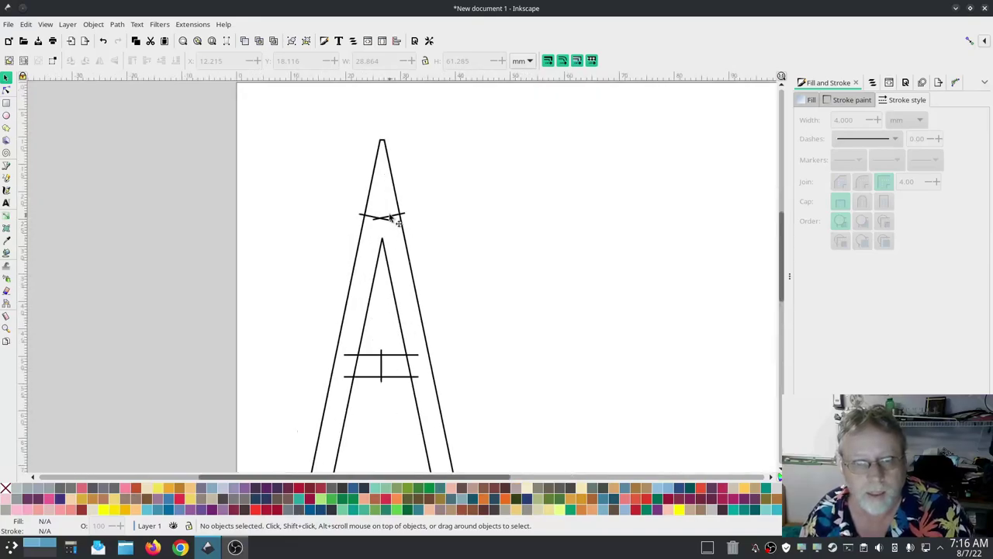
click(391, 216)
click(7, 90)
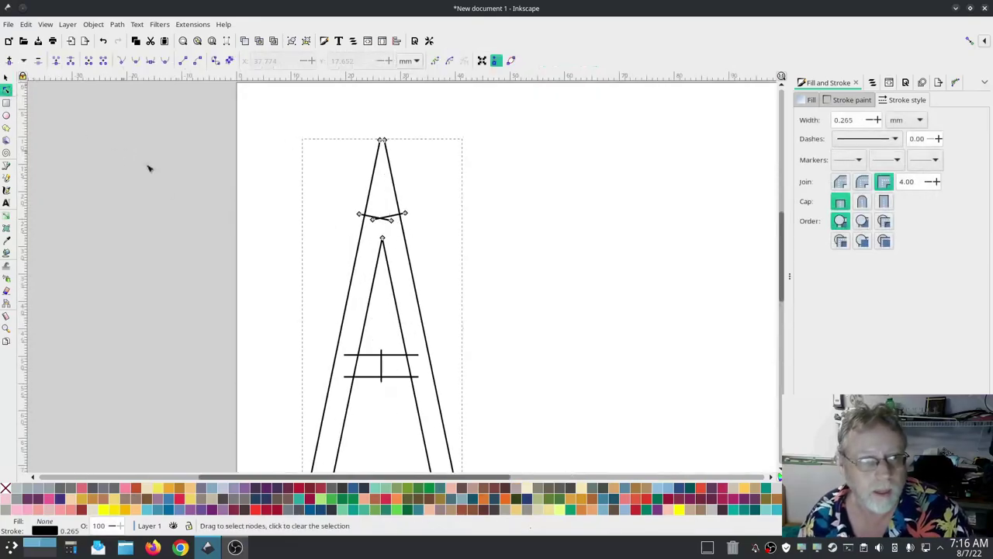
click(405, 214)
drag(404, 214, 418, 269)
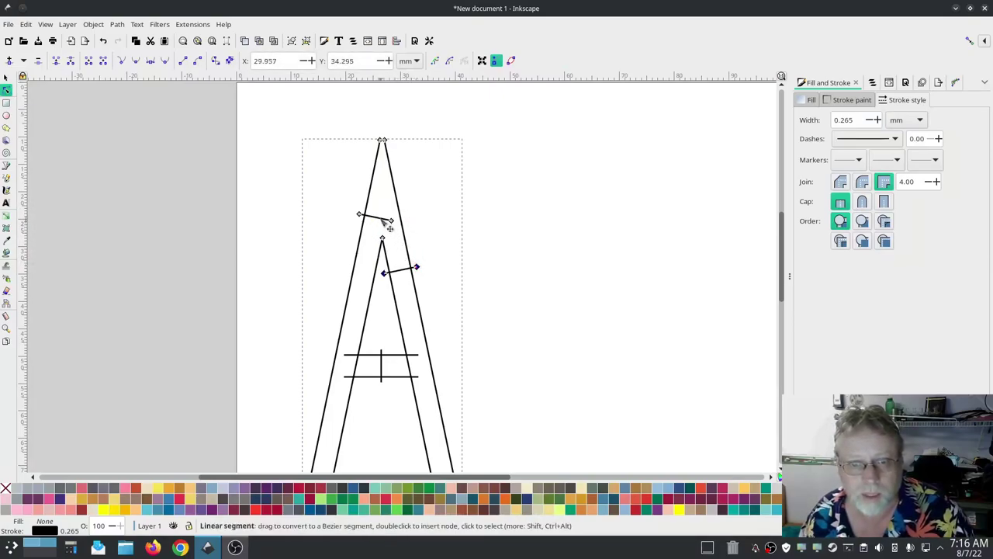
drag(393, 223, 378, 278)
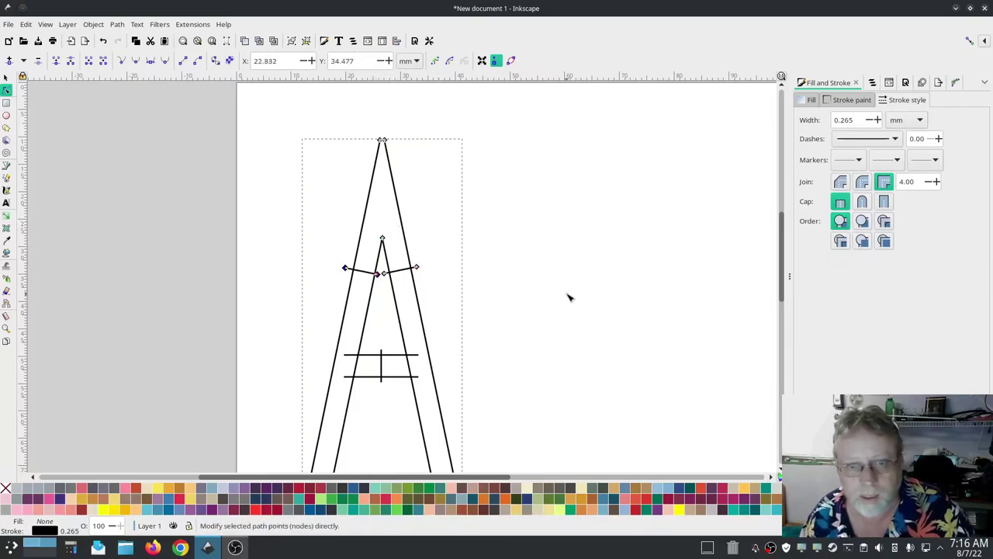
- Level the lower ends of the A's legs by moving both inner rail end nodes and the right outer one to about Y 79 mm
click(379, 138)
scroll(377, 137, up, 3)
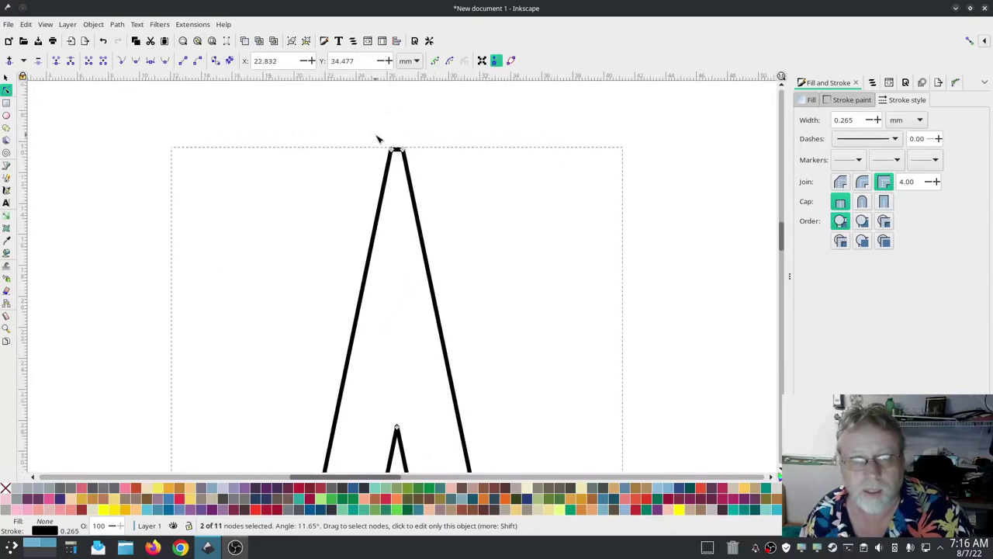
scroll(377, 138, up, 1)
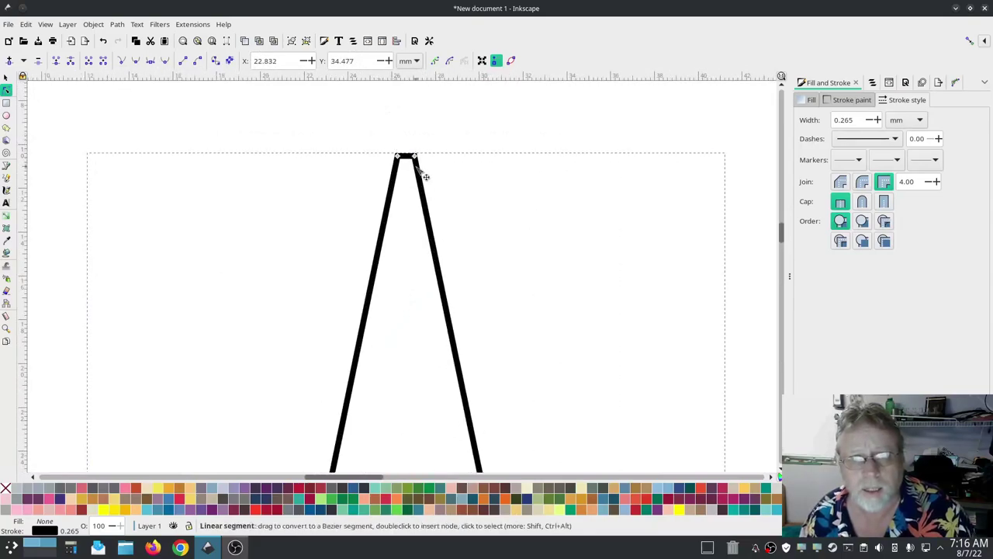
scroll(425, 177, down, 2)
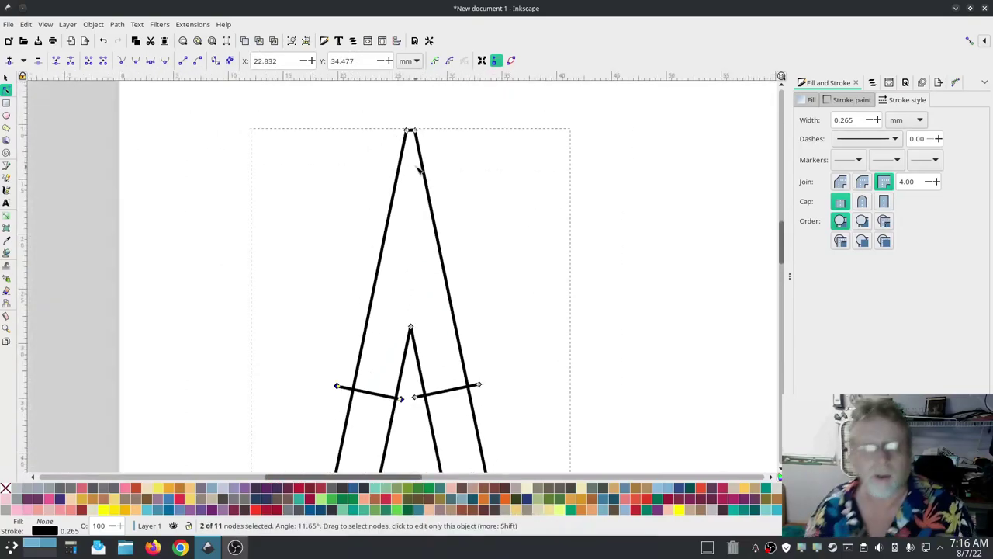
scroll(419, 171, up, 1)
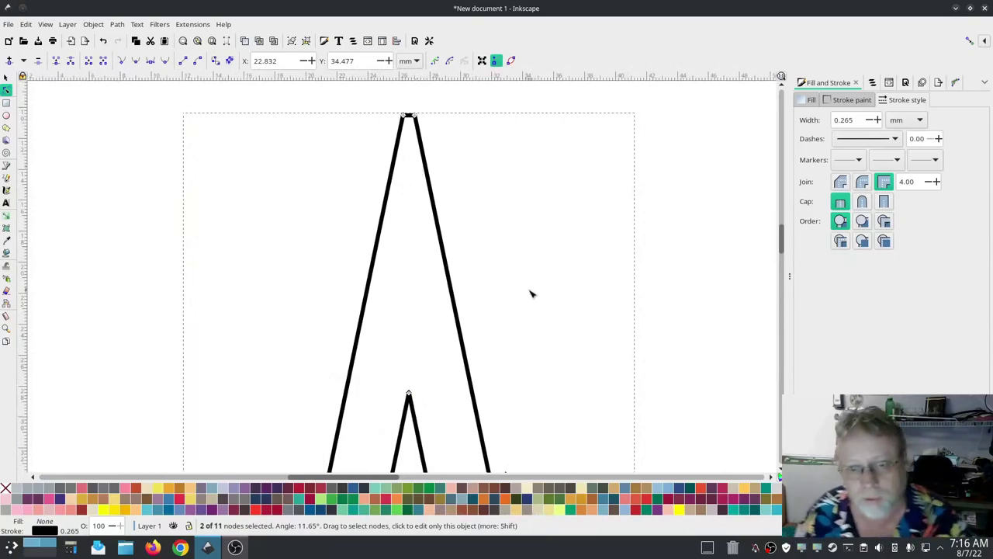
scroll(532, 294, down, 10)
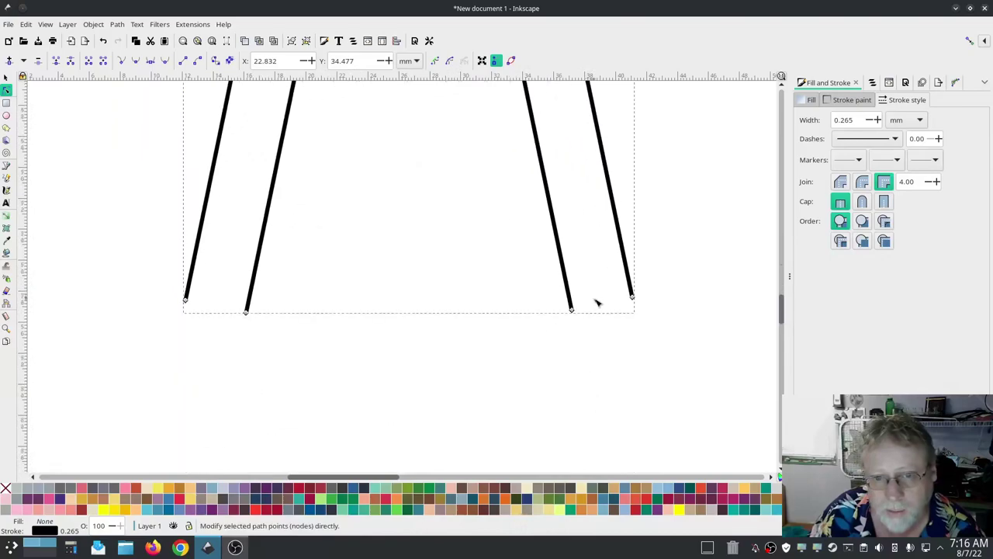
scroll(609, 307, up, 2)
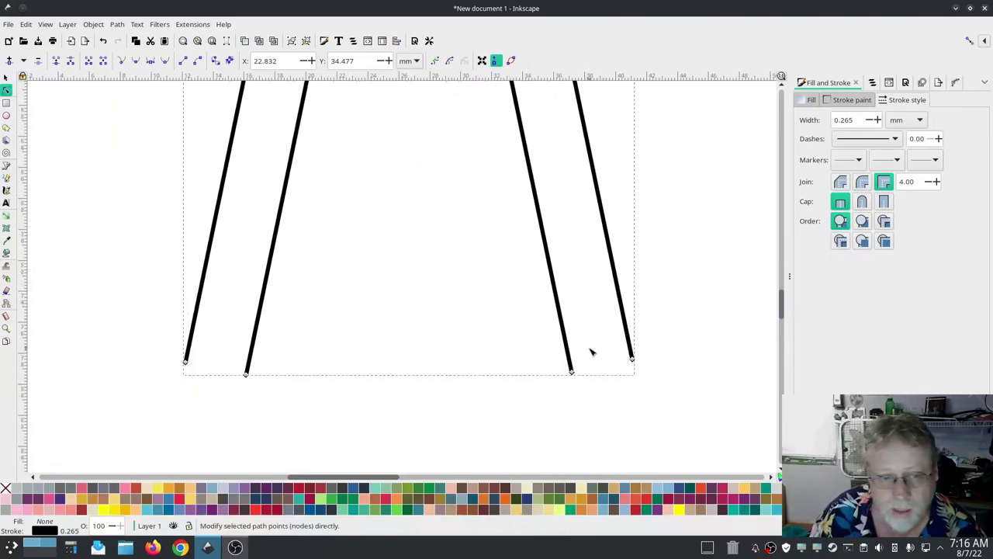
drag(572, 372, 568, 363)
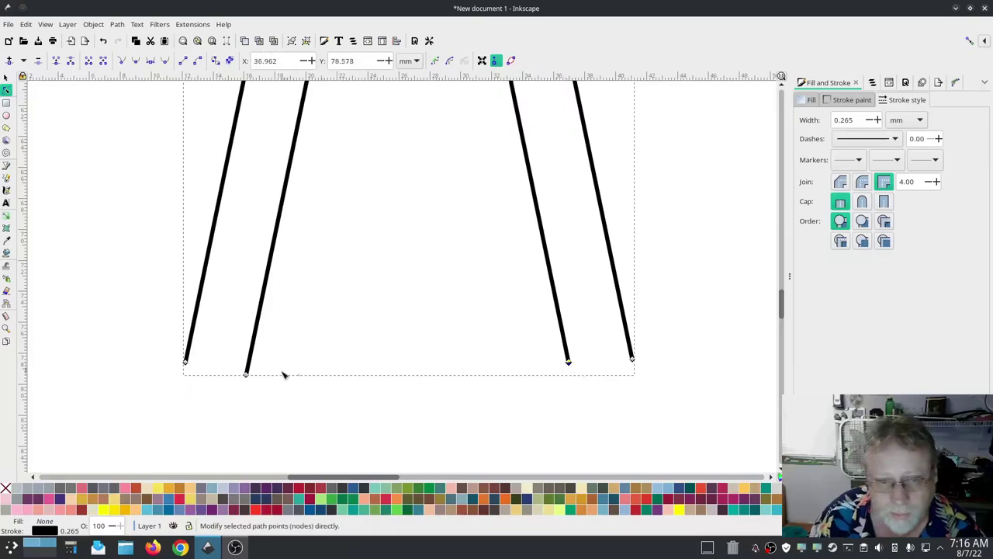
drag(247, 376, 251, 365)
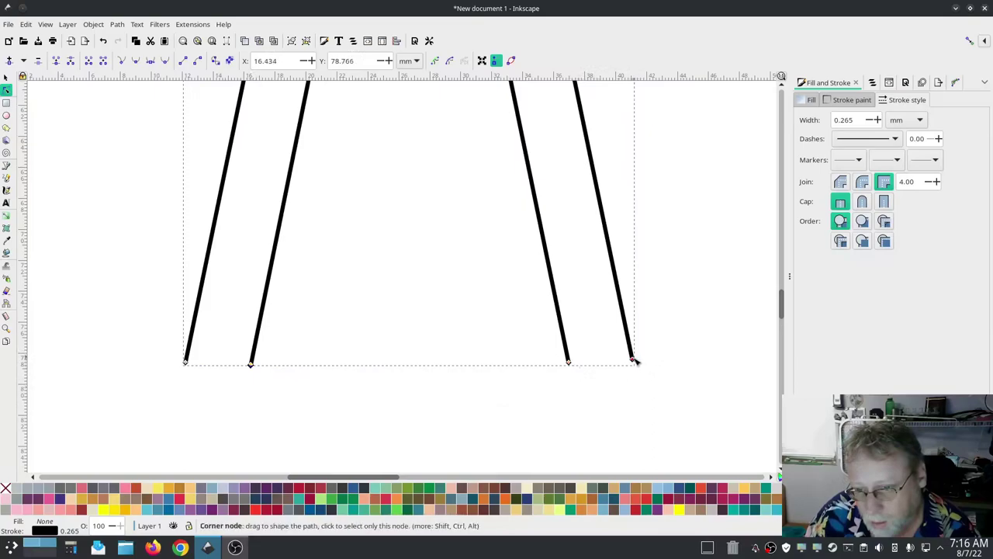
drag(632, 363, 635, 366)
- Open the Ink/Stitch Params with the stitch preview for the satin column path that forms the A's legs
scroll(710, 379, up, 4)
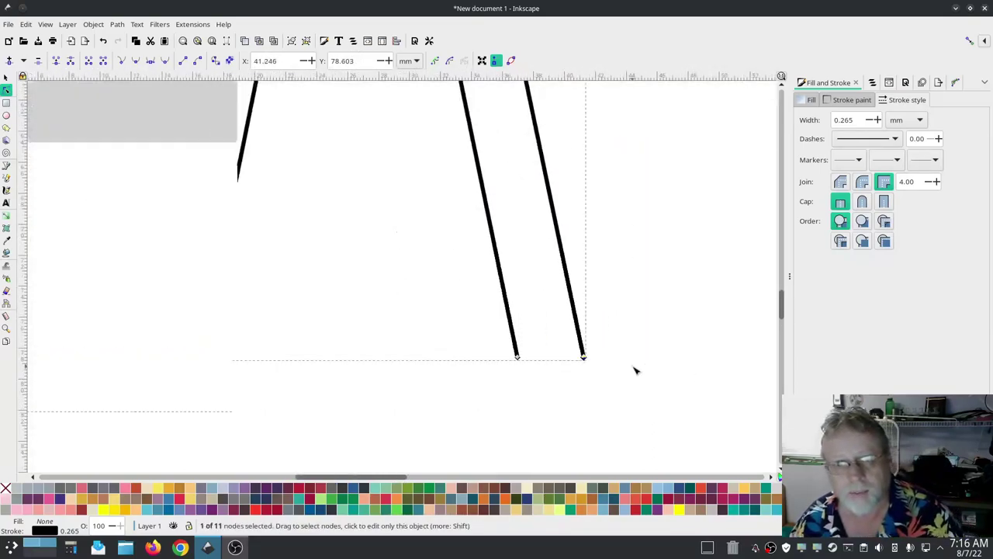
scroll(635, 370, down, 4)
scroll(670, 304, up, 4)
scroll(670, 304, right, 2)
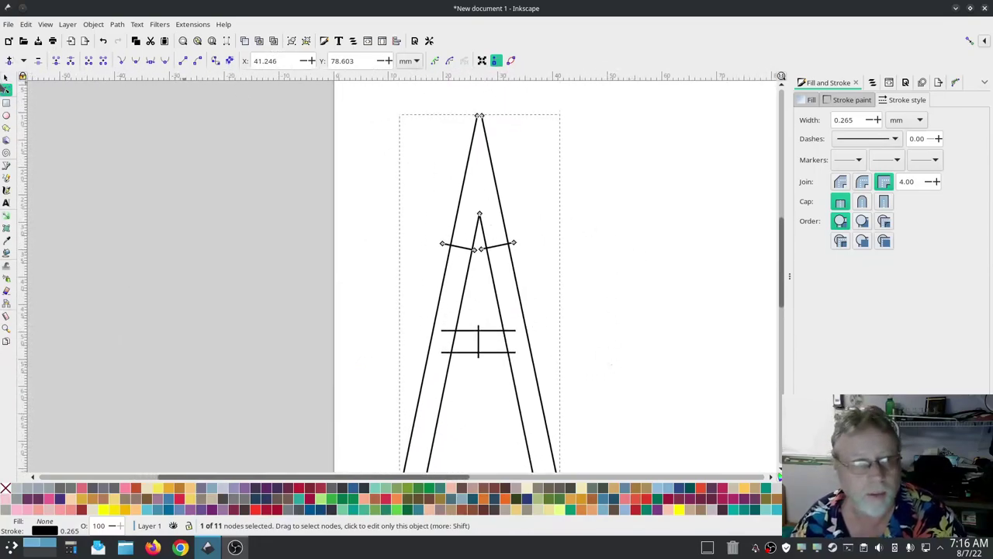
click(6, 77)
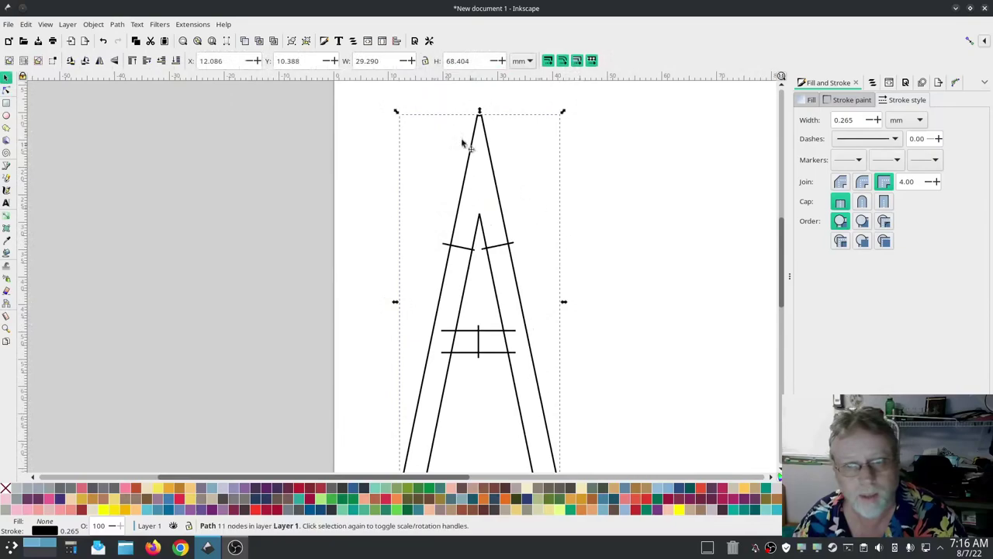
click(872, 84)
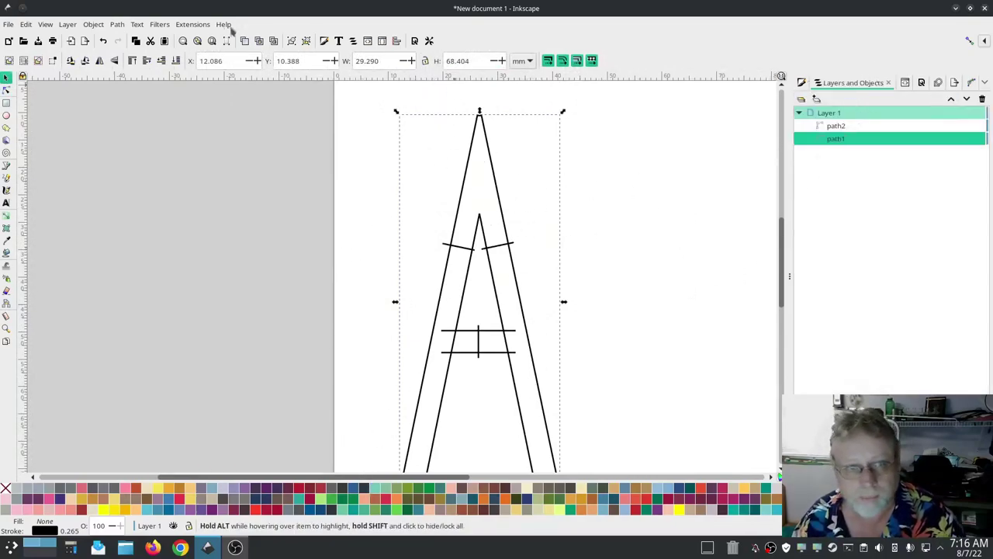
click(192, 24)
mouse_move(201, 168)
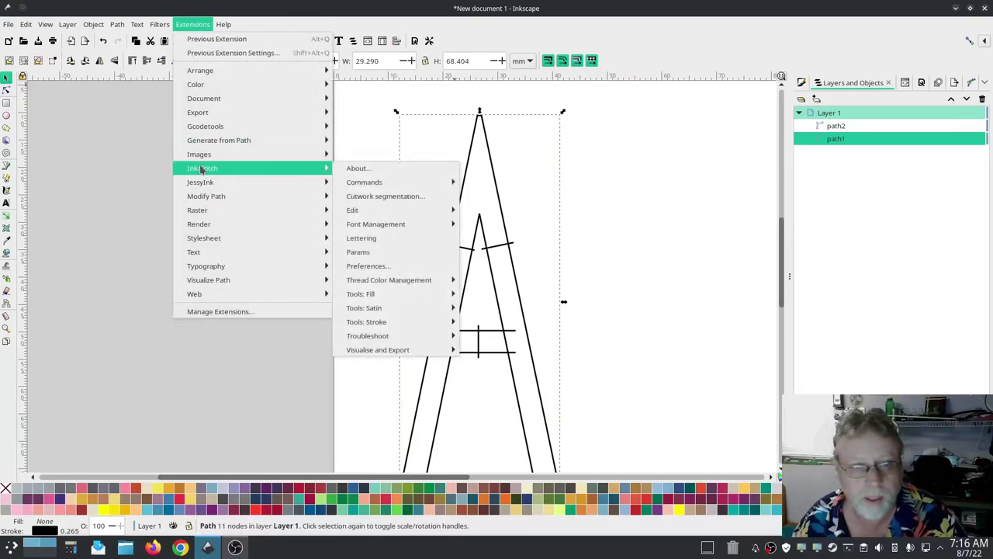
click(358, 251)
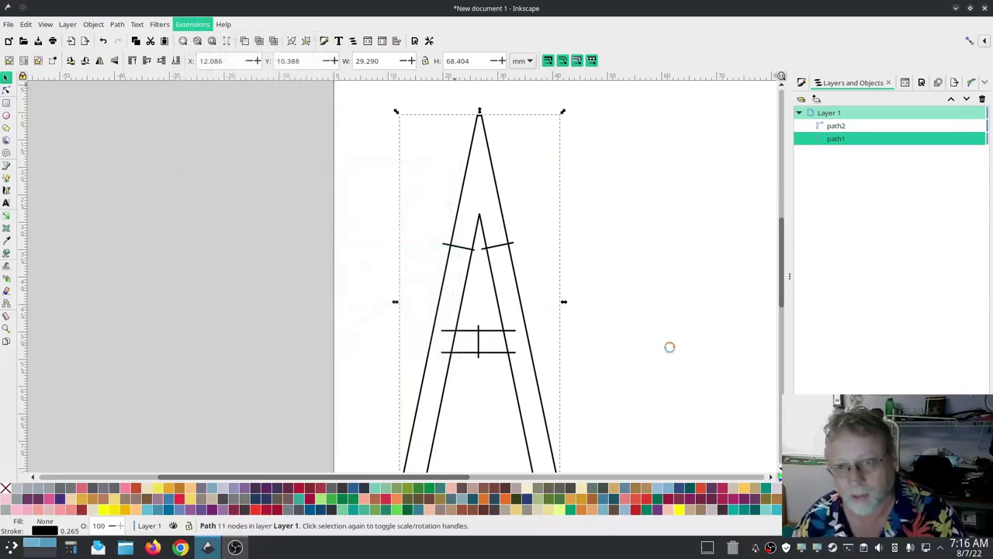
drag(544, 85, 233, 80)
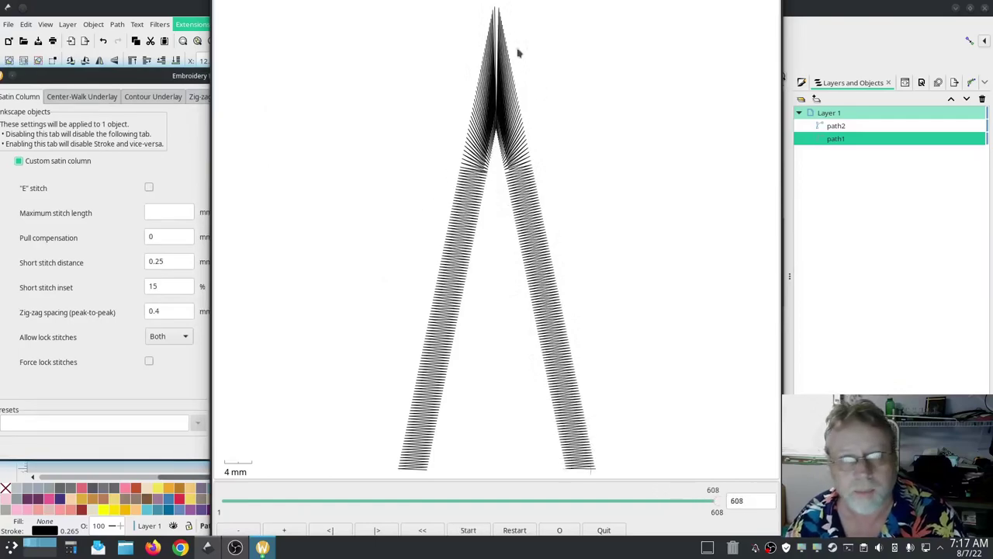
- Examine the simulated satin stitches around the A's apex and close the parameters and preview
scroll(492, 29, up, 8)
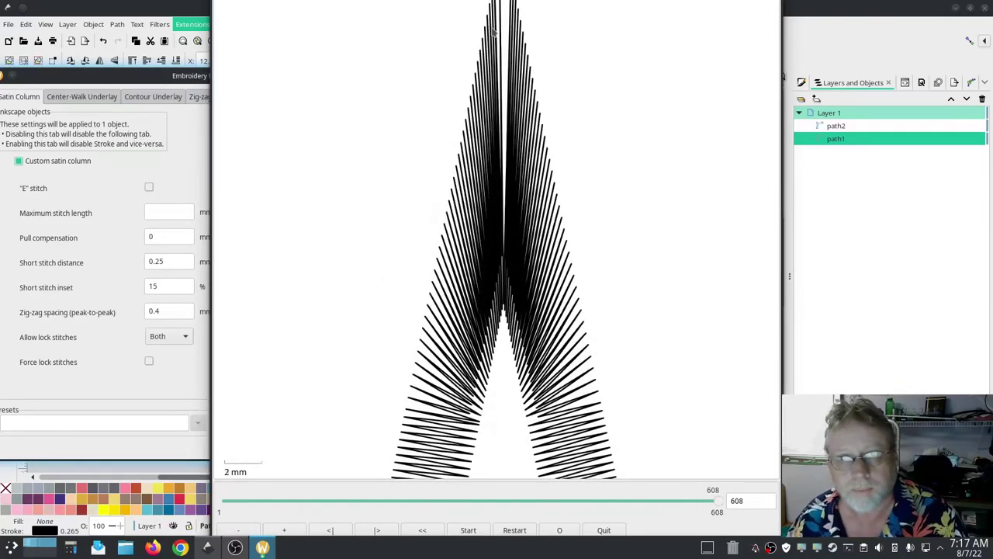
click(492, 30)
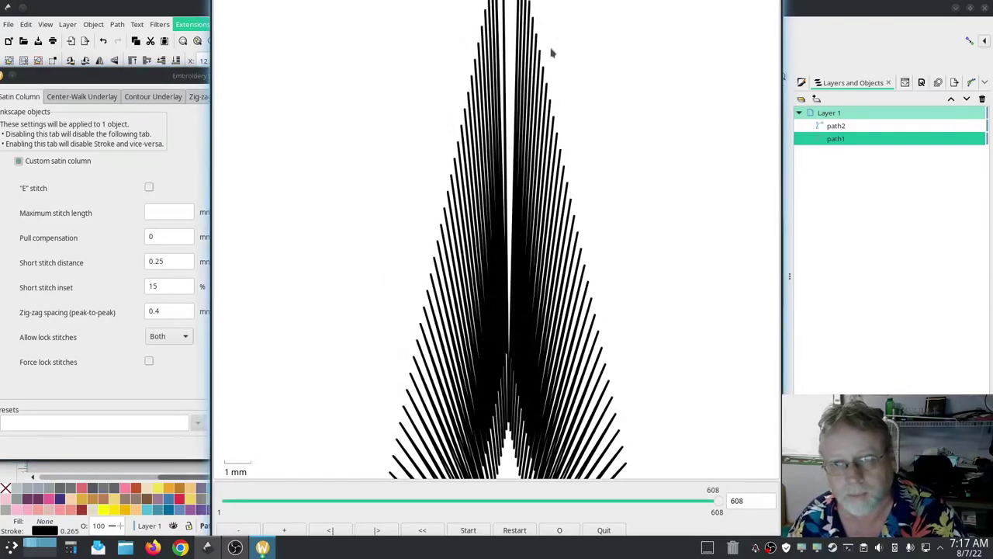
scroll(534, 300, down, 4)
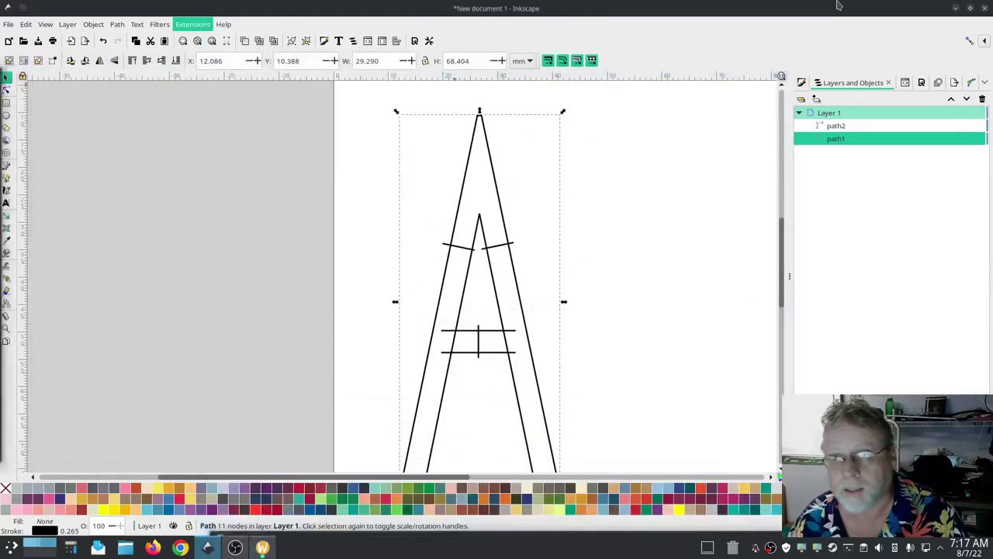
click(799, 132)
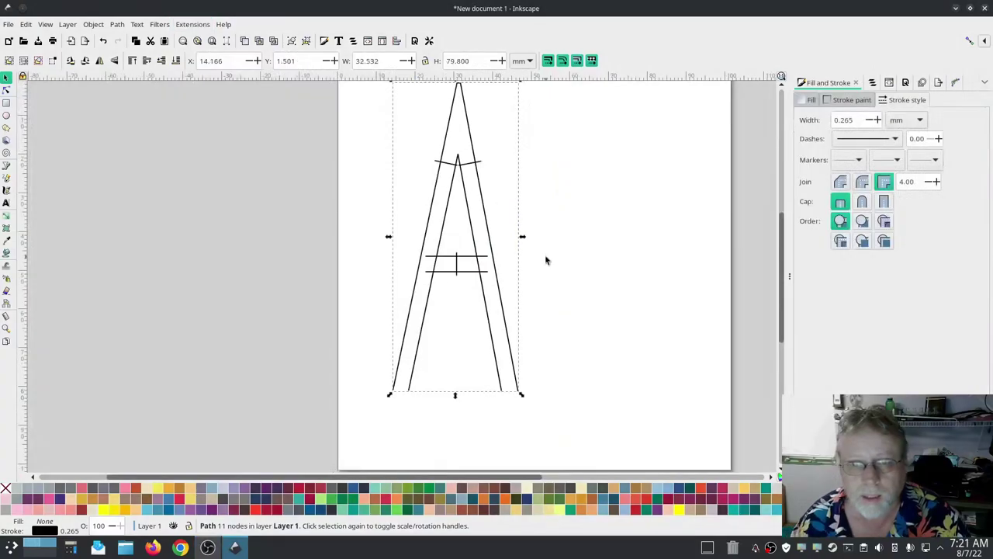
- Join the two outer rail nodes at the A's flat peak into a single pointed node
scroll(545, 259, up, 3)
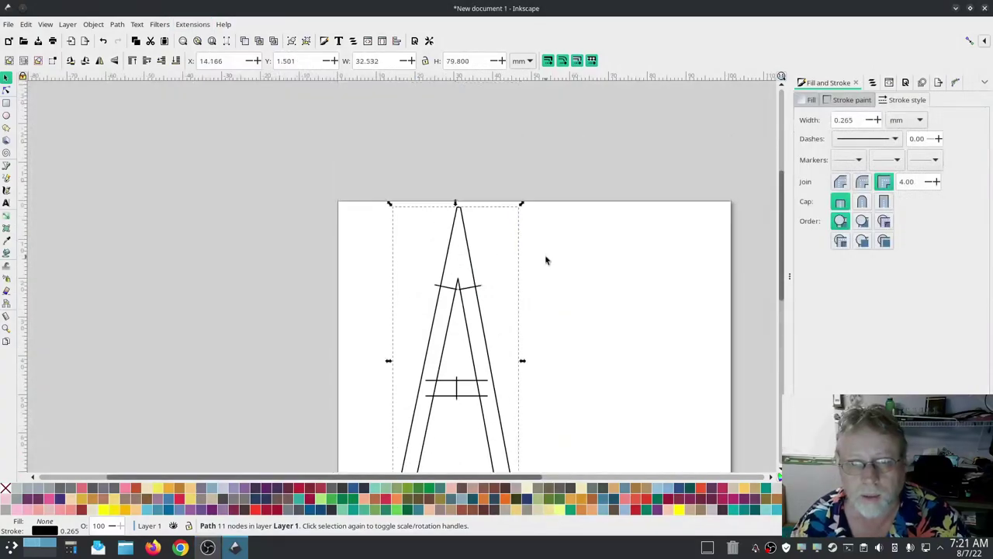
scroll(460, 218, up, 7)
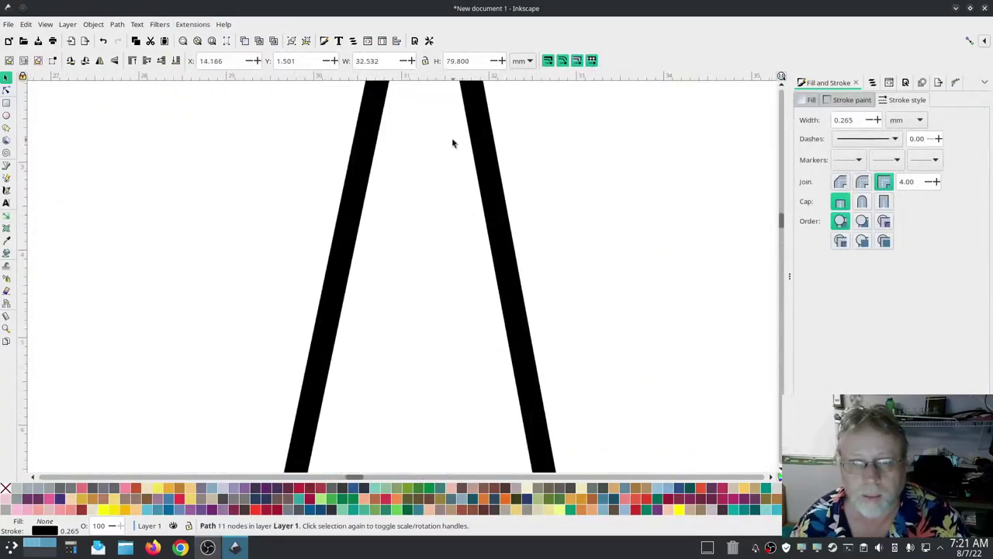
scroll(452, 142, up, 5)
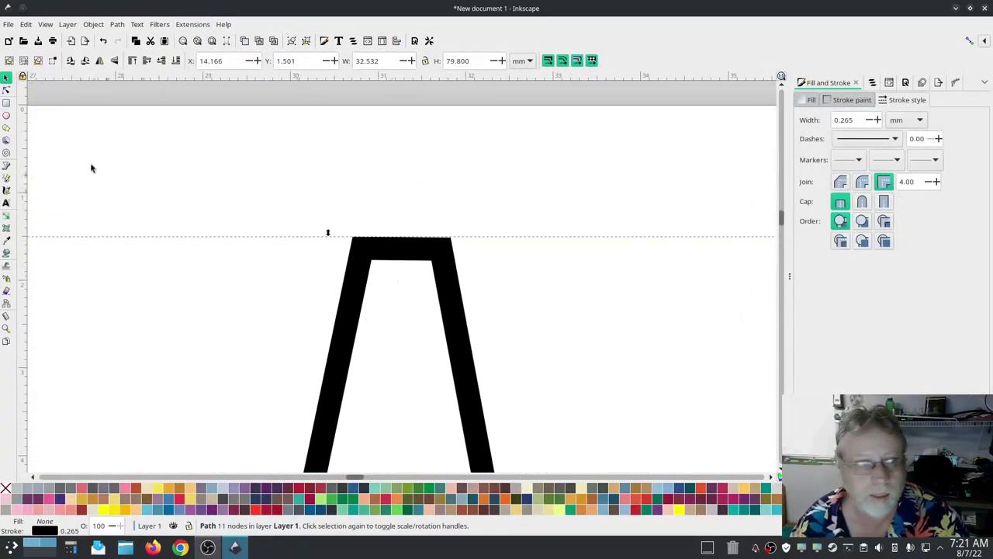
click(9, 90)
drag(341, 220, 481, 295)
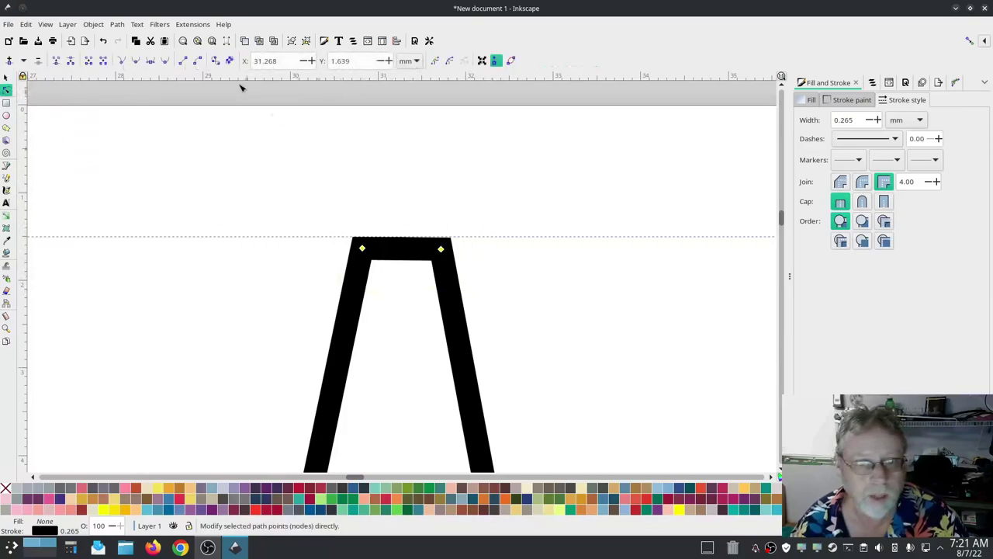
click(56, 62)
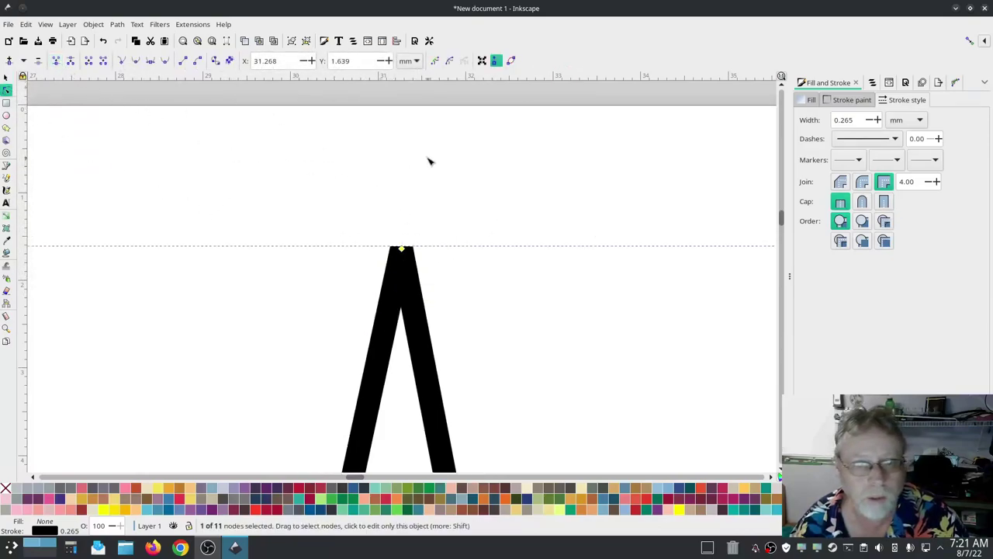
- Open the Ink/Stitch Params and stitch preview again for the legs' satin column with its merged peak
scroll(505, 335, down, 3)
scroll(510, 336, down, 4)
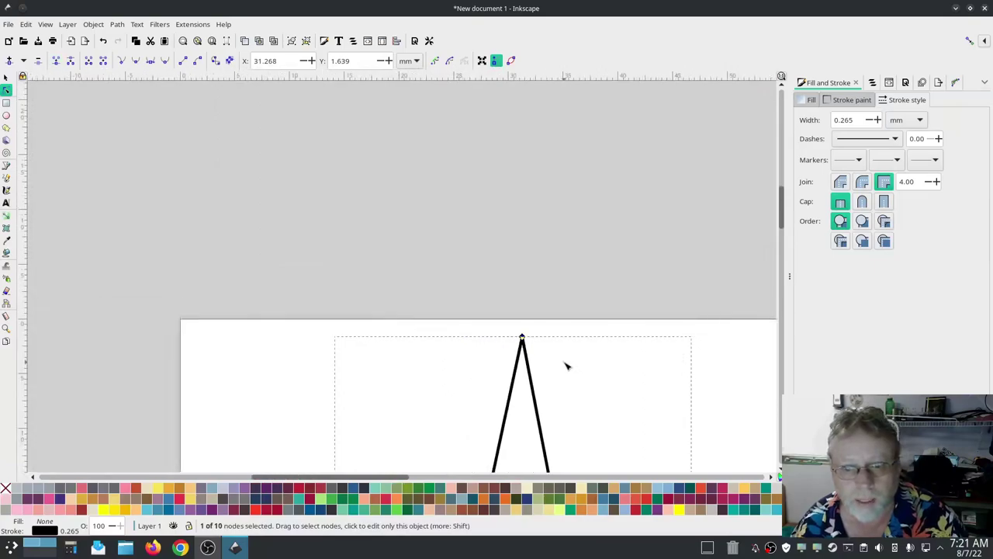
scroll(701, 403, down, 1)
scroll(577, 175, down, 6)
scroll(576, 175, right, 3)
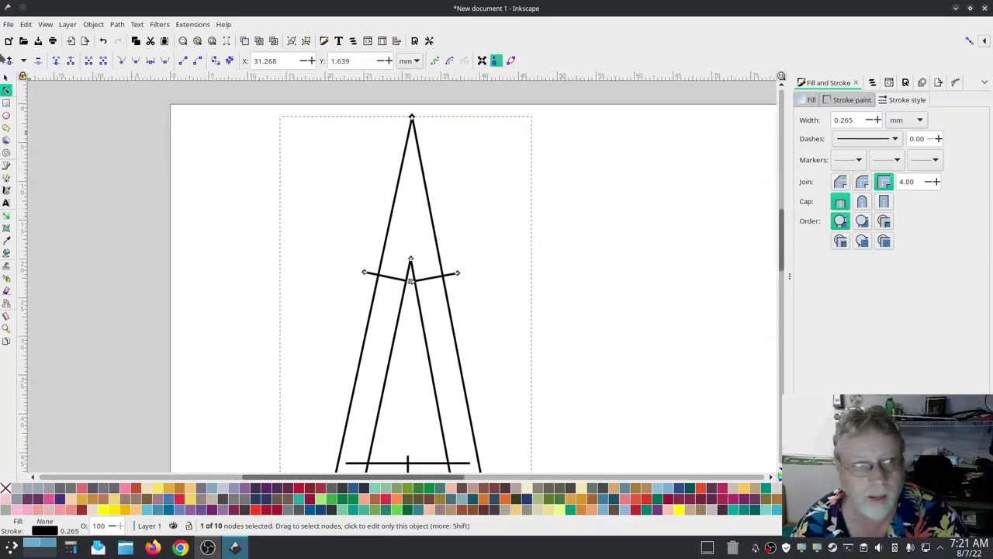
click(6, 78)
click(192, 25)
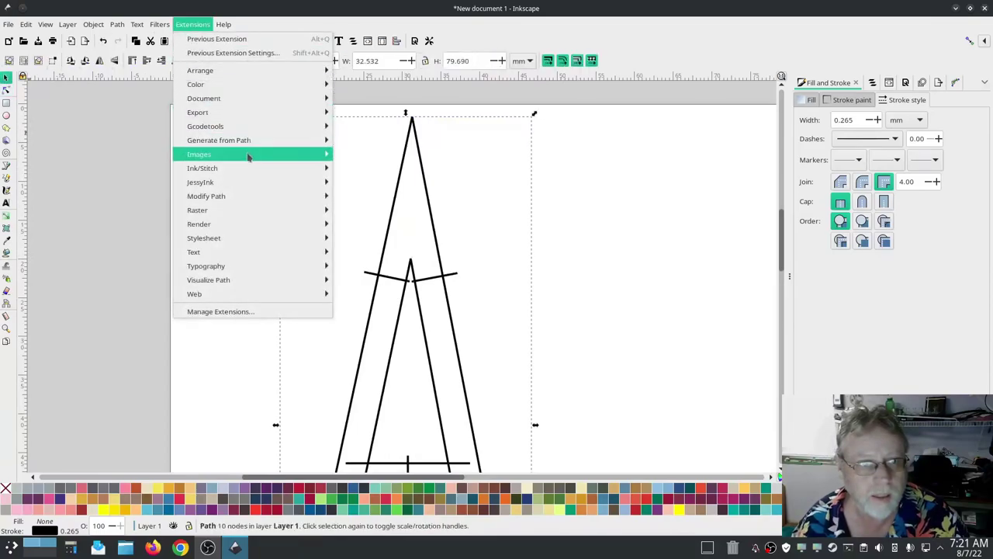
mouse_move(249, 168)
click(391, 260)
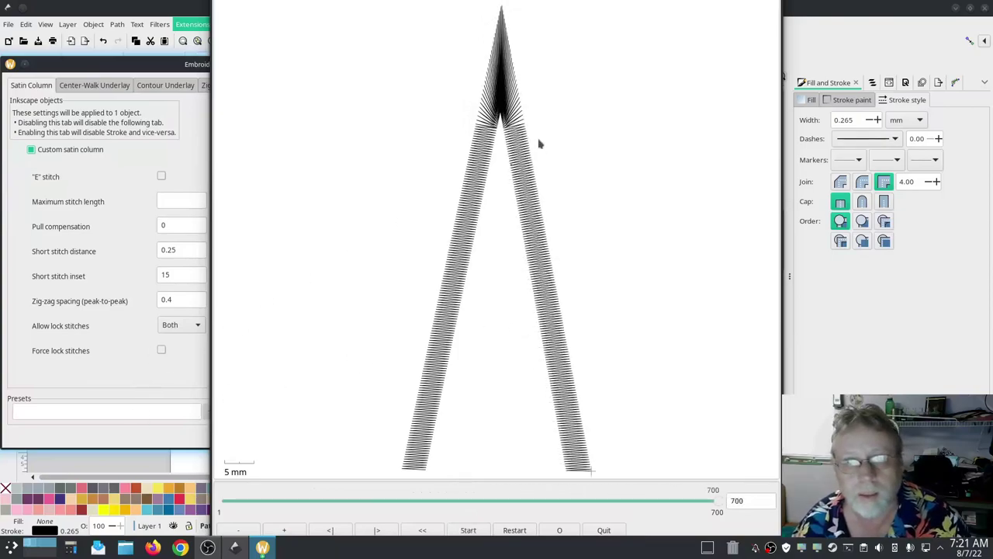
- Examine how the simulated stitches crowd around the A's inner apex and compare them with the short stitch settings
scroll(497, 97, up, 5)
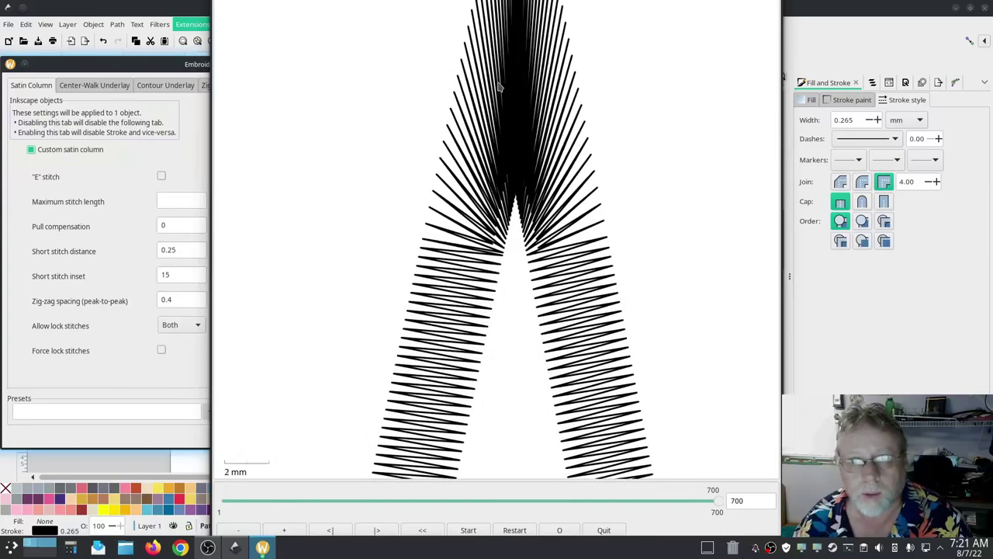
click(124, 378)
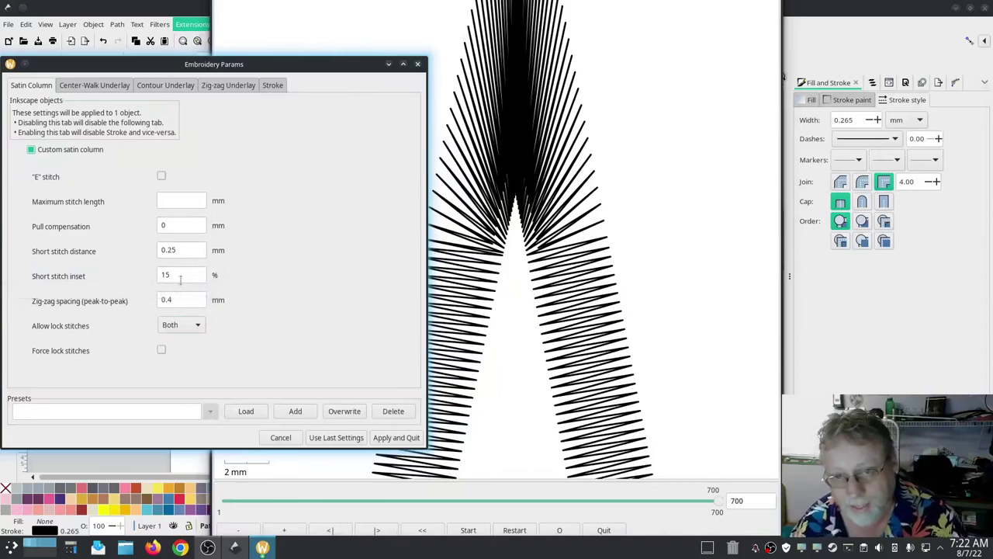
scroll(516, 198, up, 3)
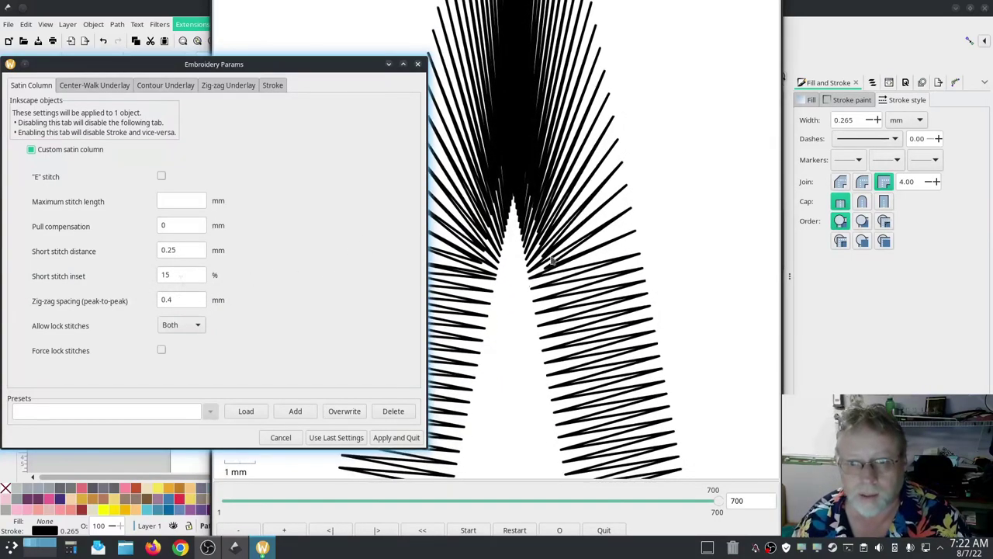
scroll(487, 230, up, 2)
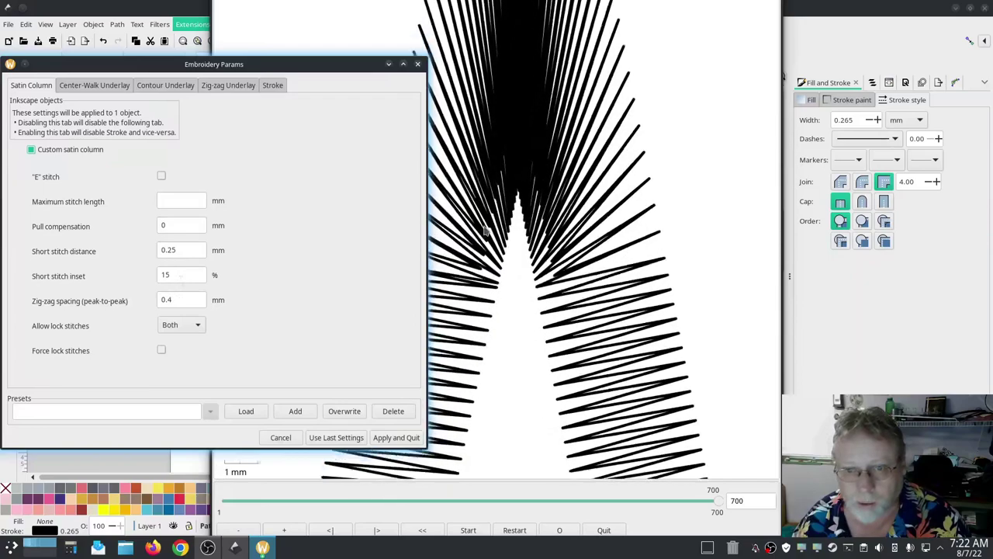
click(502, 308)
scroll(501, 295, up, 2)
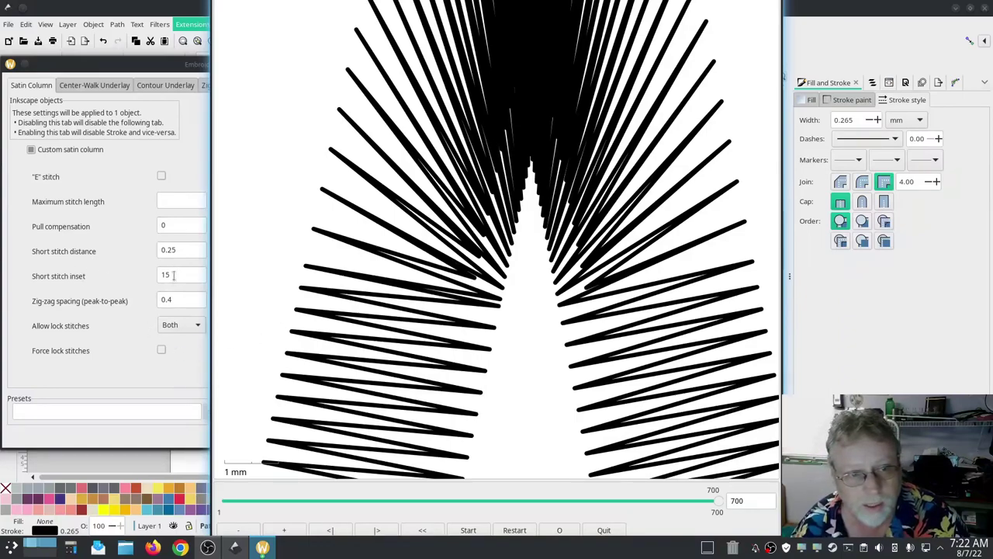
scroll(534, 297, down, 5)
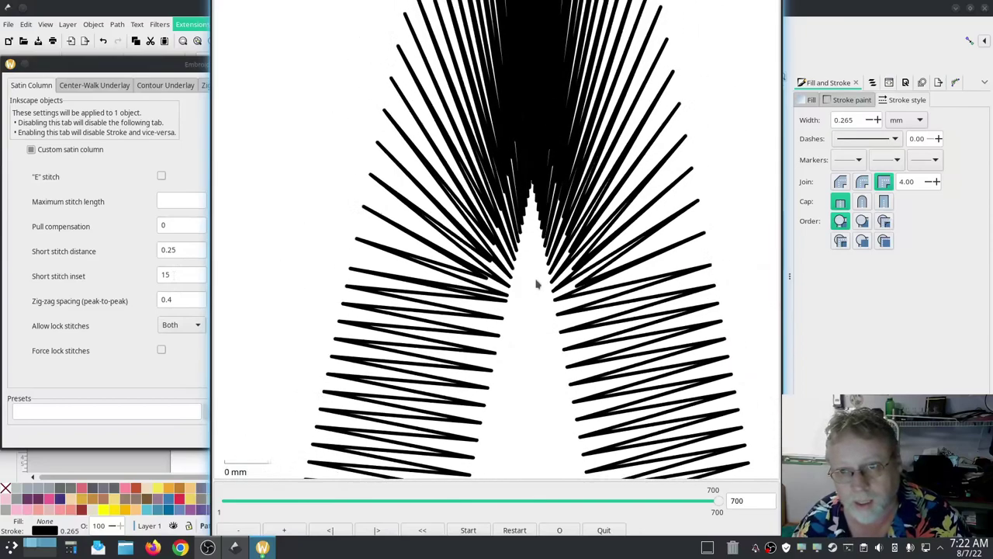
scroll(534, 122, up, 2)
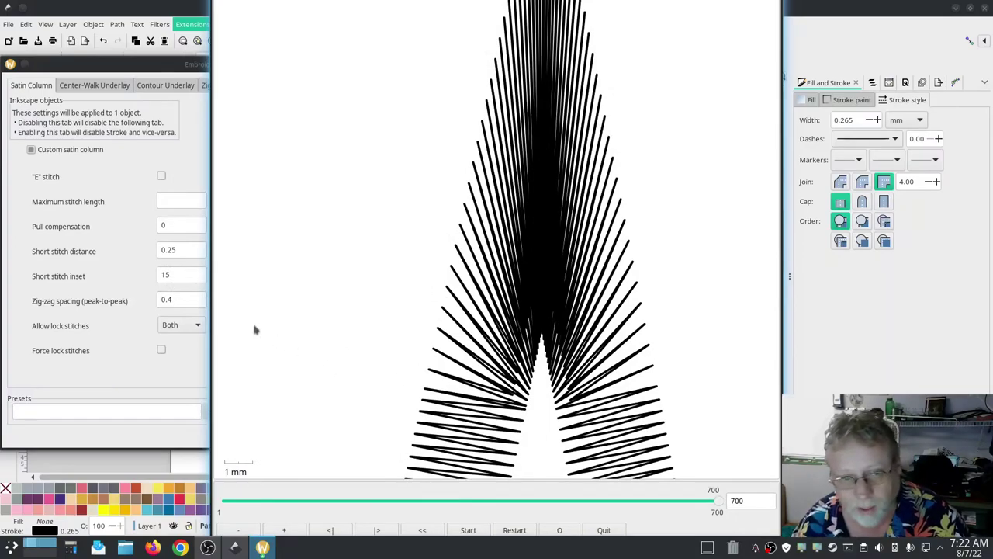
click(153, 331)
click(528, 366)
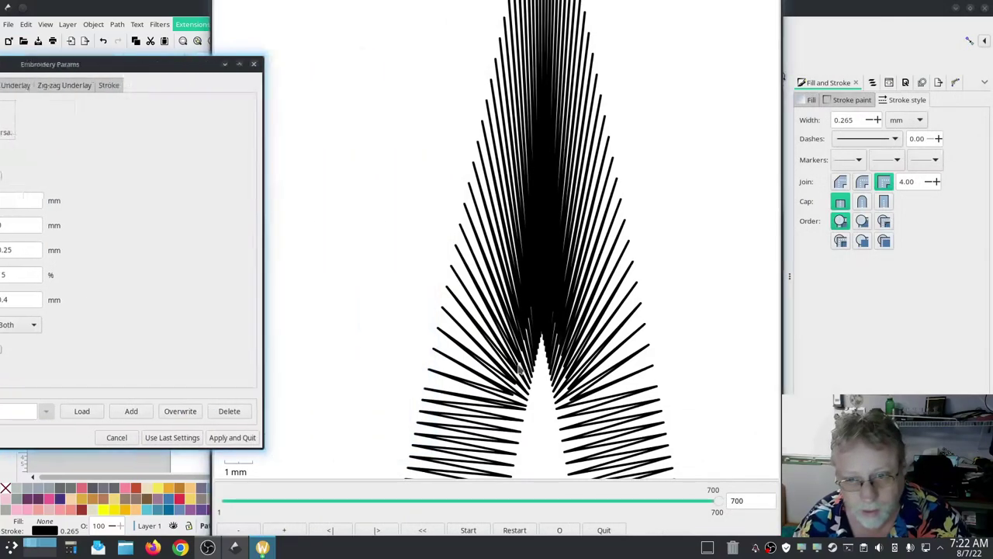
scroll(541, 391, up, 1)
scroll(534, 383, up, 2)
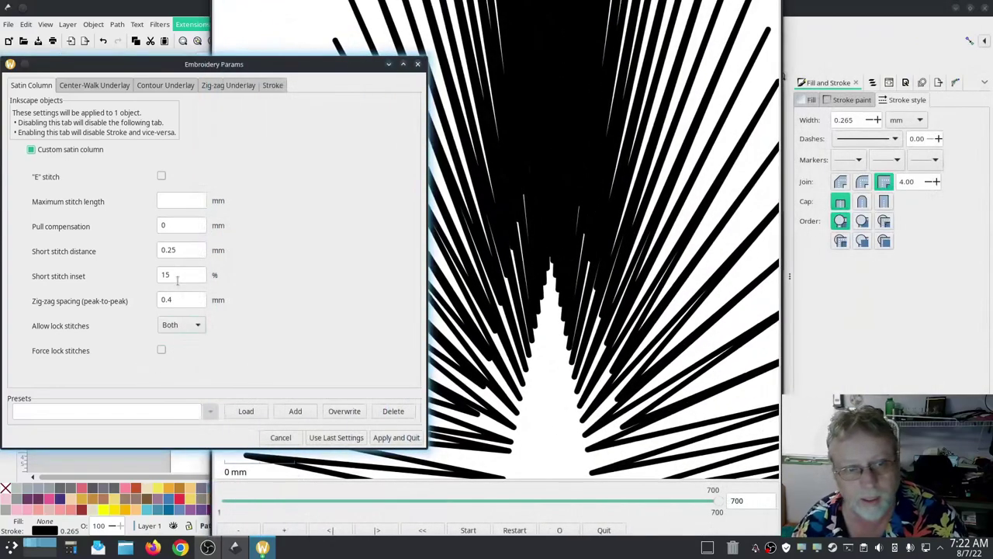
- Set the satin column's short stitch inset to 50 % and inspect the updated stitches at the inner apex
double_click(177, 279)
text(50)
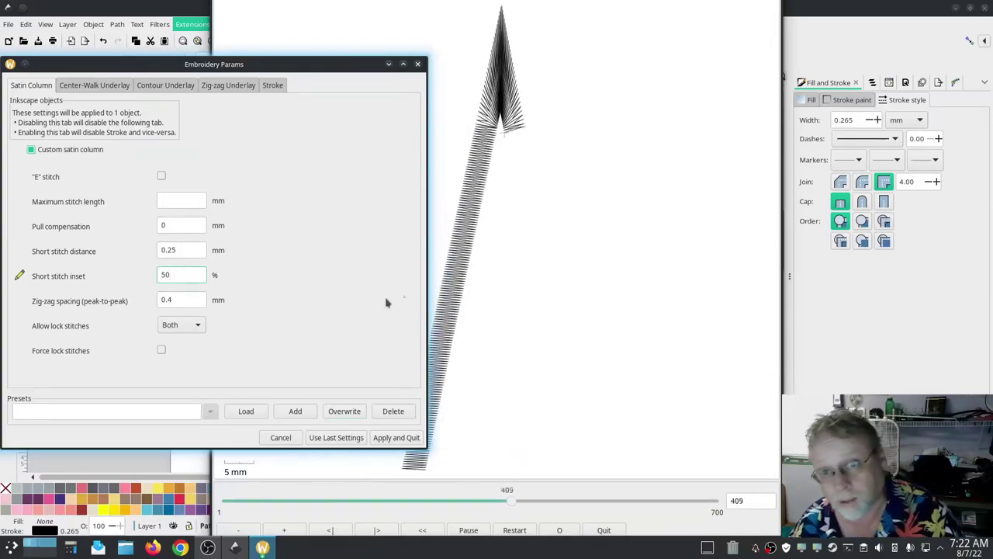
scroll(524, 155, up, 5)
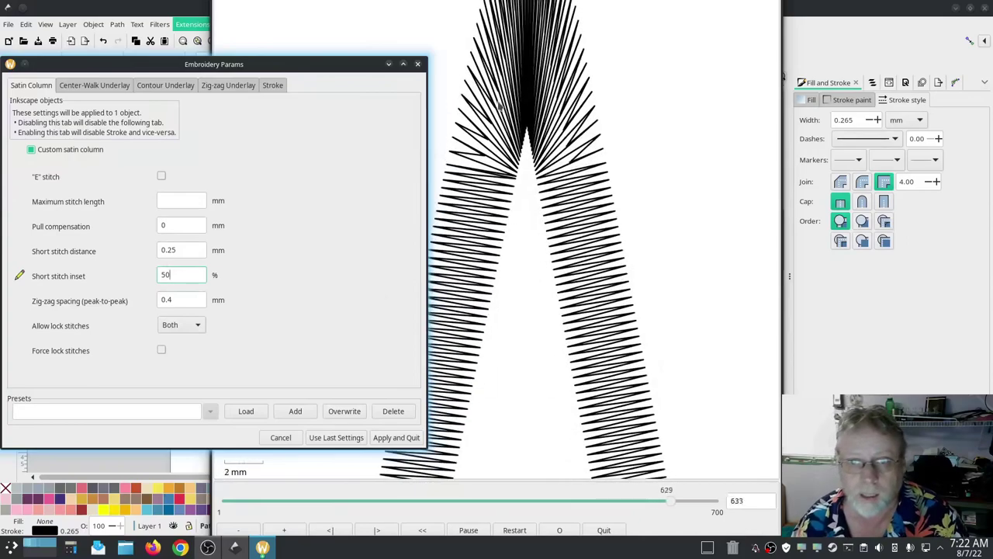
scroll(500, 109, up, 3)
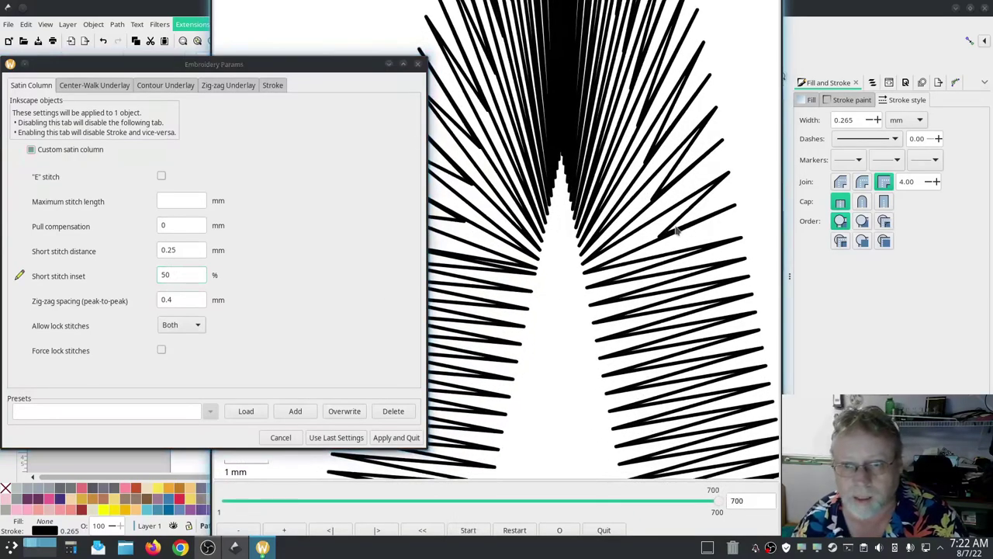
click(473, 303)
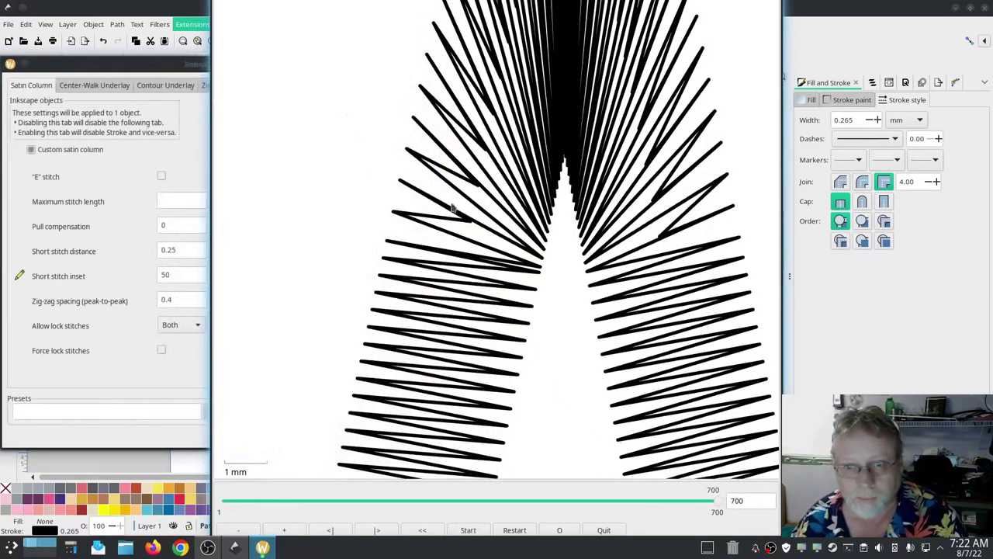
- Rewind the simulation to stitch 280 and advance stitch by stitch to 323 to examine the shortened stitches around the inner apex
click(428, 502)
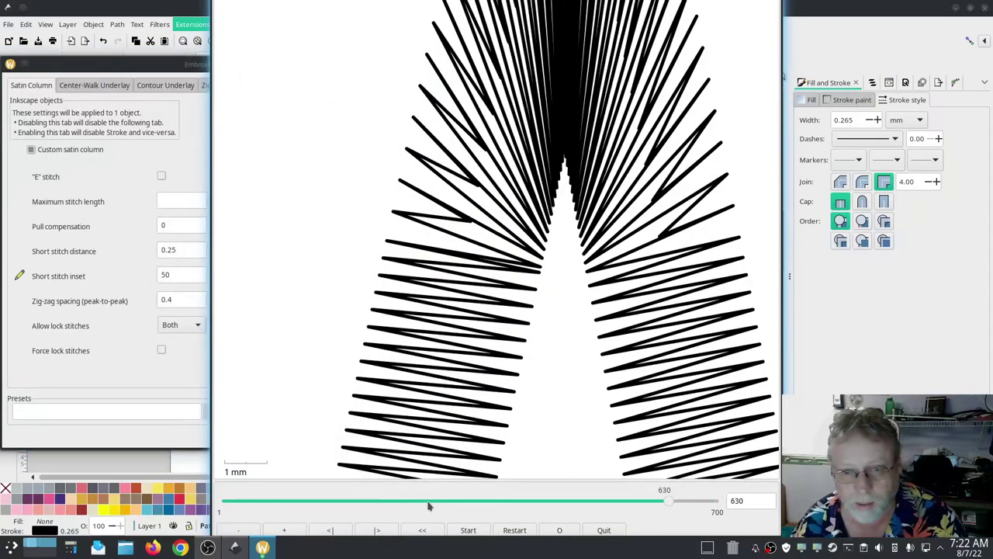
click(427, 502)
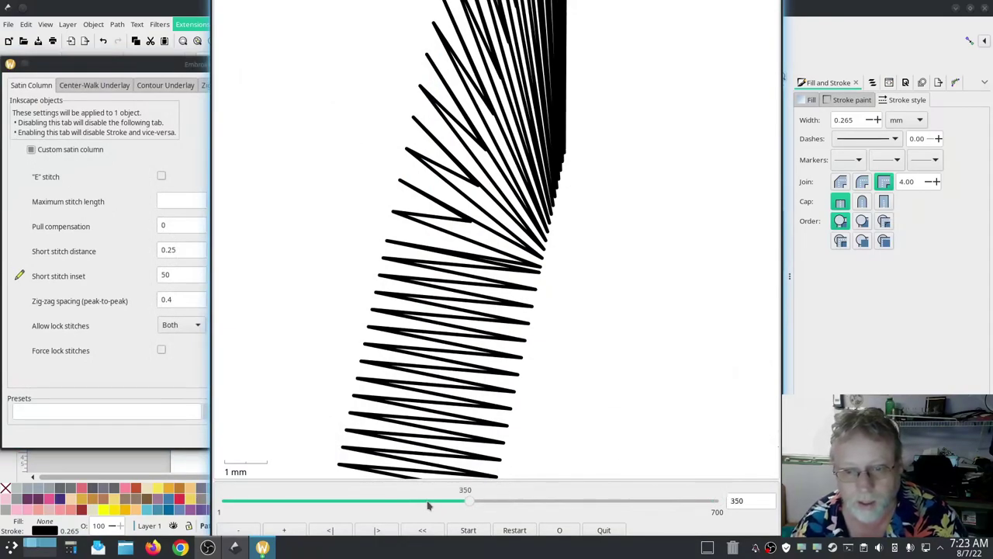
click(427, 504)
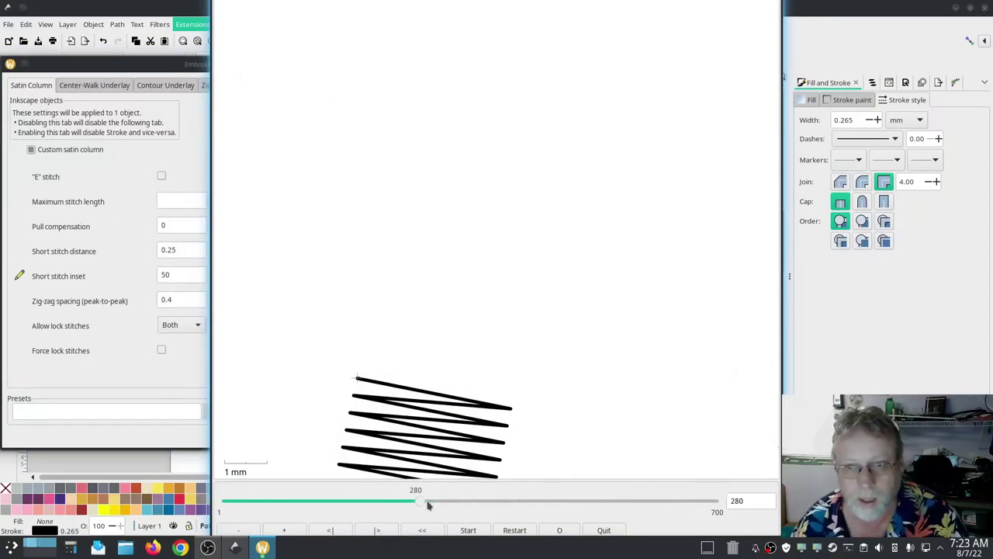
click(379, 529)
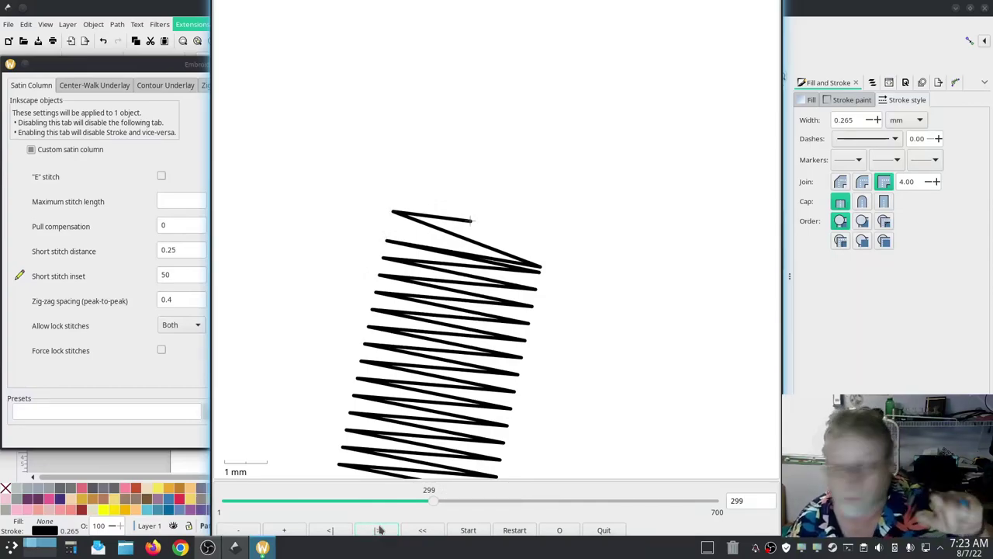
click(379, 530)
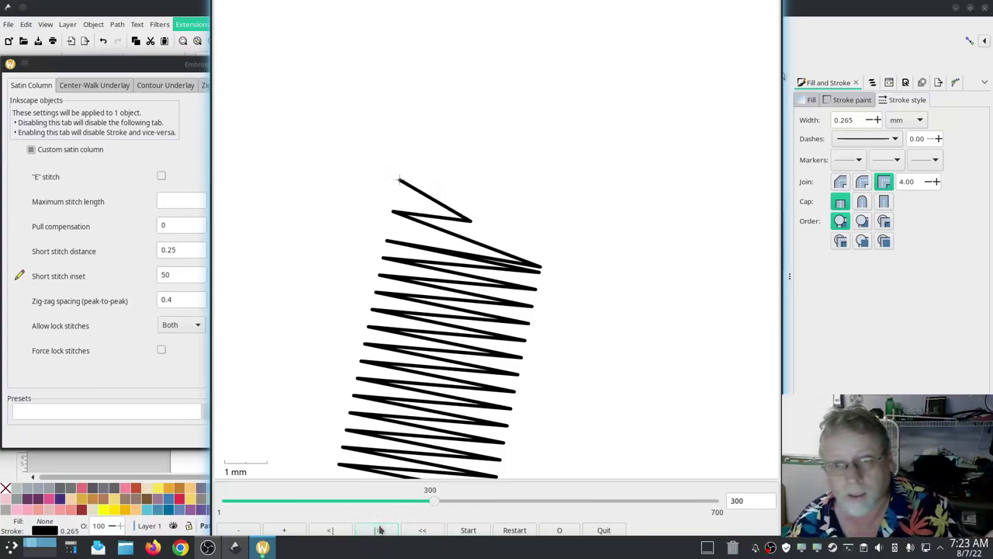
click(378, 529)
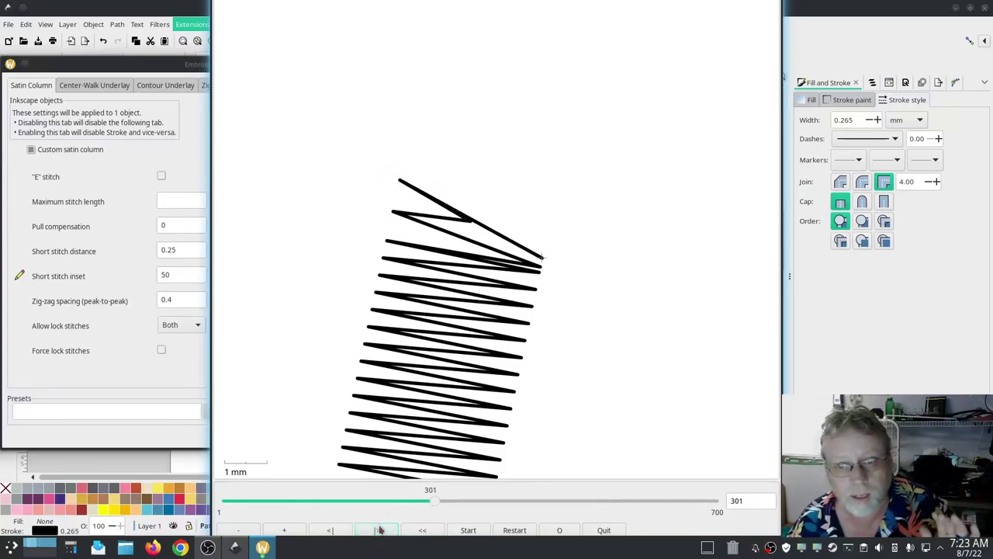
click(379, 529)
click(379, 530)
click(379, 529)
click(378, 530)
click(379, 530)
click(379, 529)
click(379, 529)
click(379, 529)
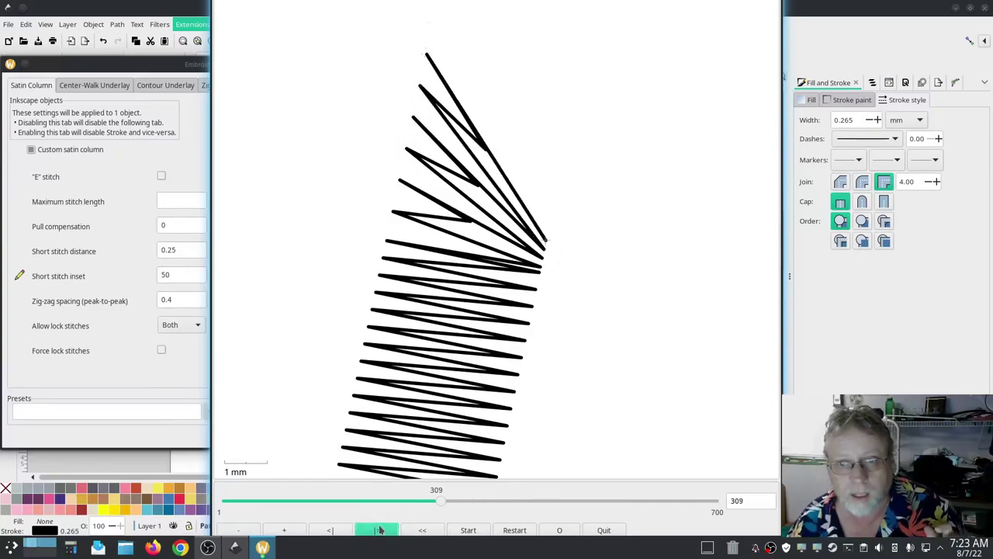
click(379, 530)
click(378, 529)
click(379, 530)
click(379, 530)
click(379, 529)
click(379, 530)
click(379, 530)
click(378, 529)
click(379, 529)
click(379, 529)
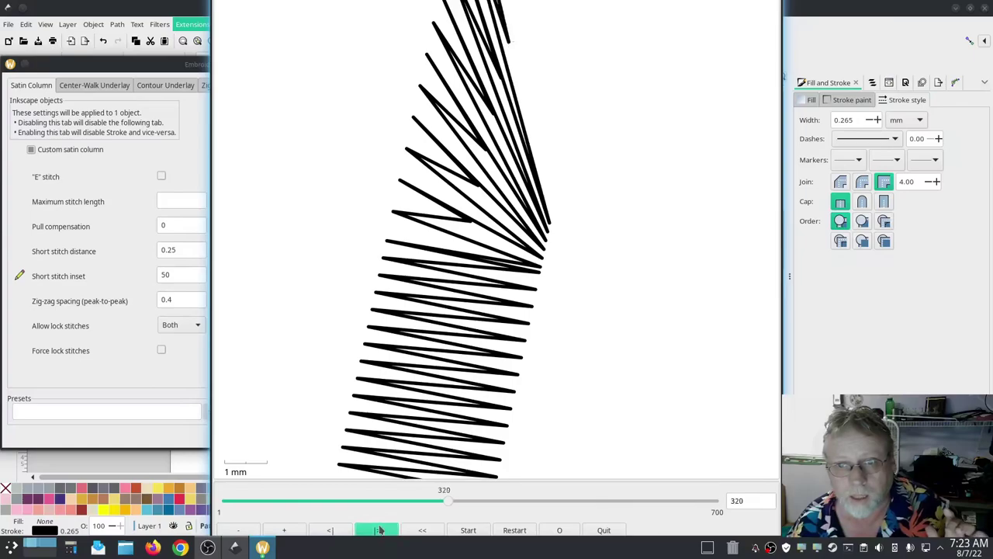
click(379, 529)
click(379, 529)
click(379, 529)
- Apply the changed satin column parameters and close the parameter settings
click(380, 529)
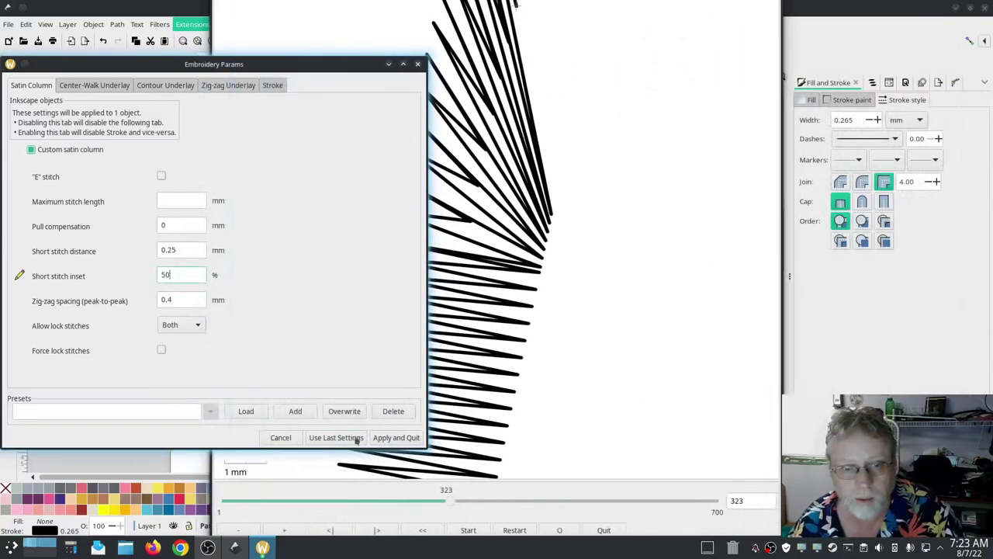
click(398, 444)
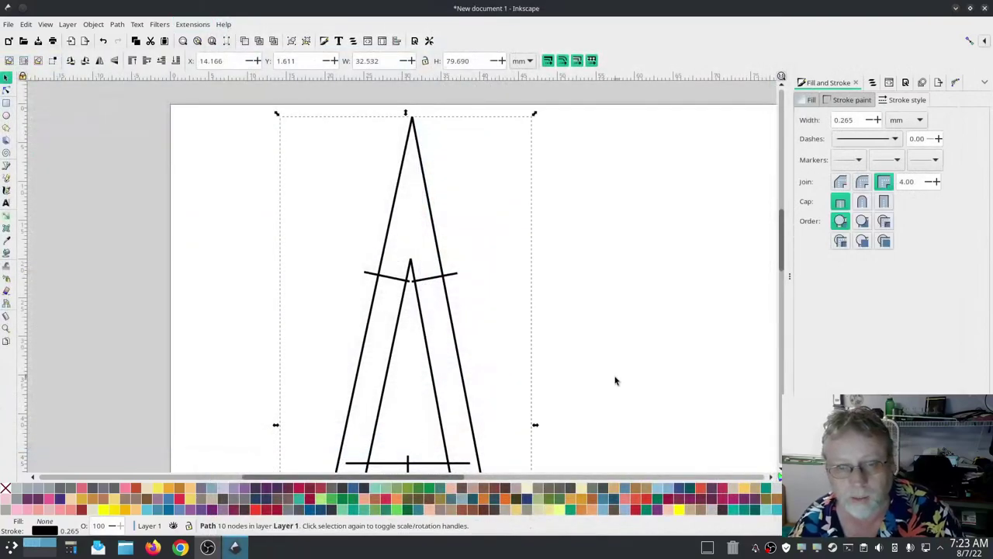
- Open the Ink/Stitch simulator and realistic preview for the A's selected satin column
scroll(610, 376, up, 2)
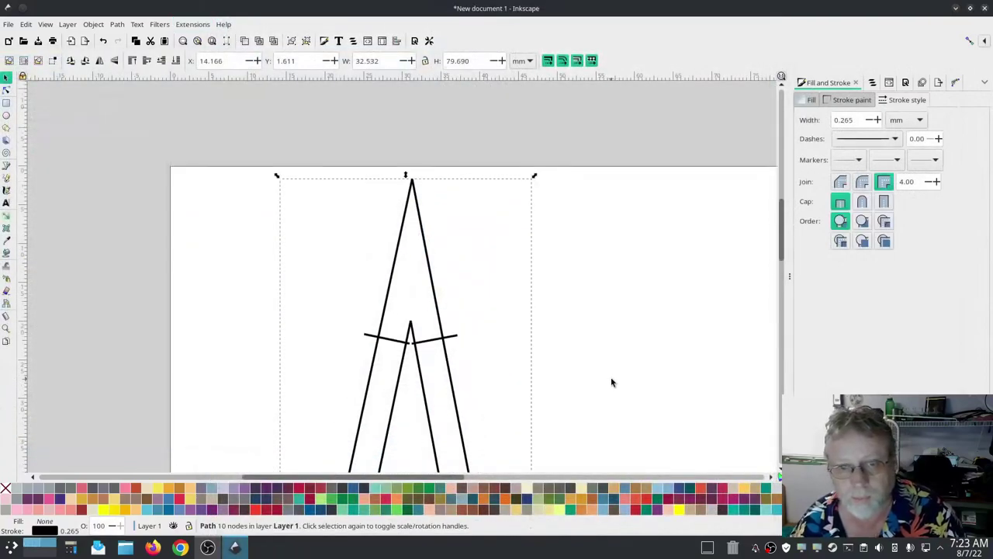
click(192, 24)
mouse_move(256, 167)
mouse_move(397, 294)
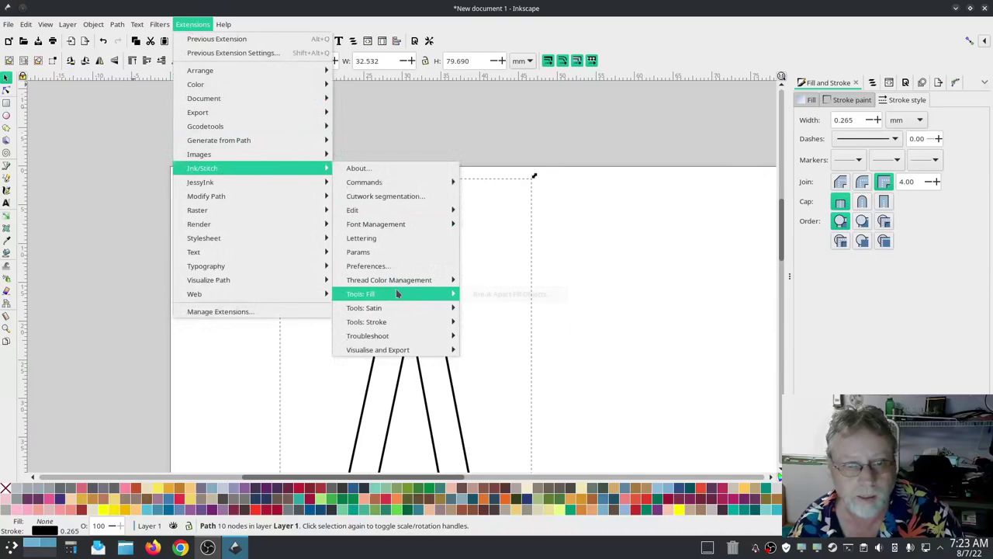
mouse_move(380, 349)
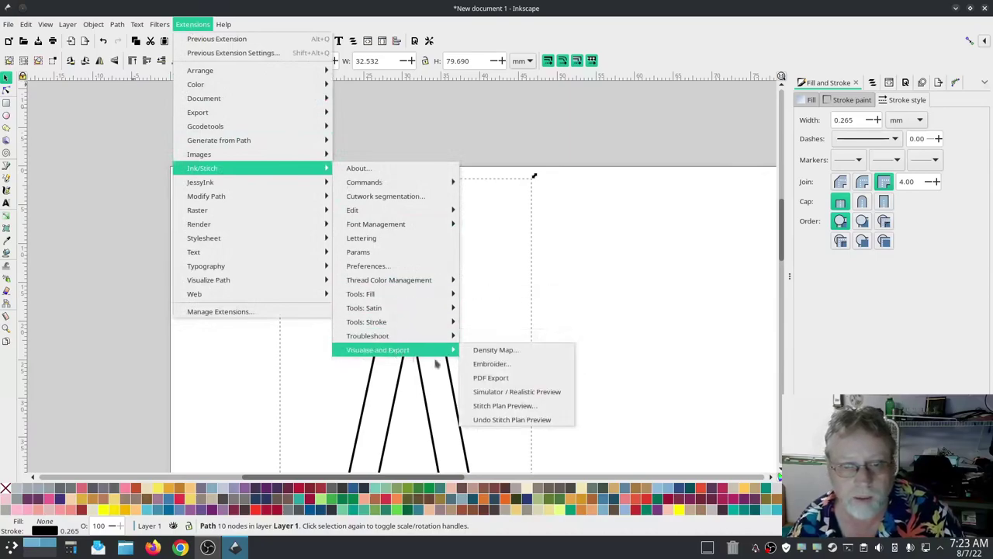
click(493, 393)
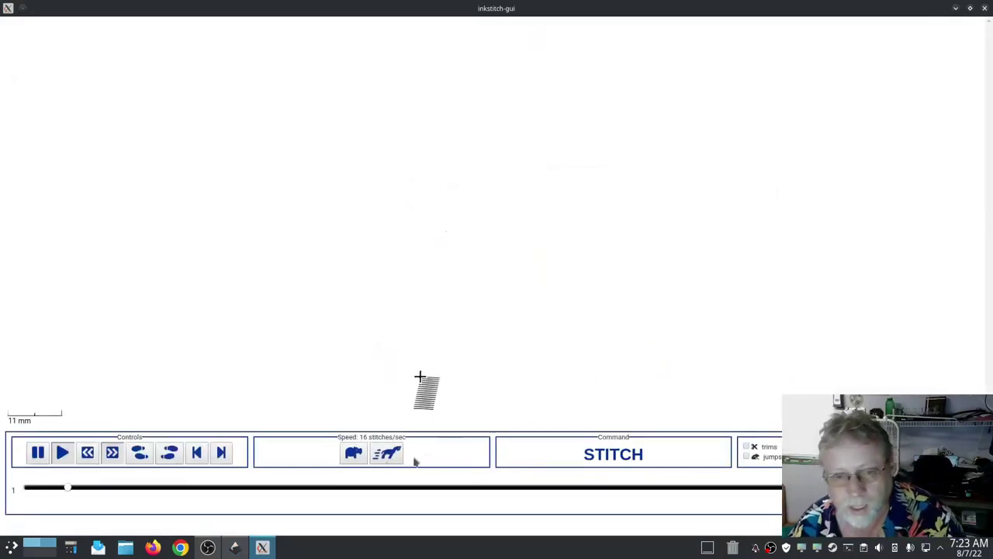
- Raise the simulation speed to 512 stitches/sec, review the stitched legs and apex, and close the simulator
click(385, 454)
click(386, 454)
click(386, 454)
click(385, 454)
click(386, 454)
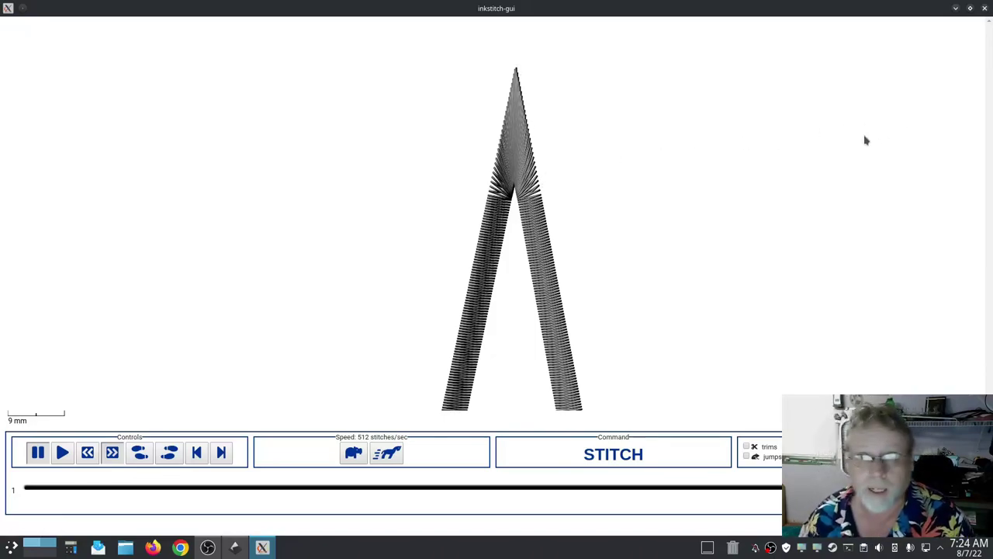
click(985, 7)
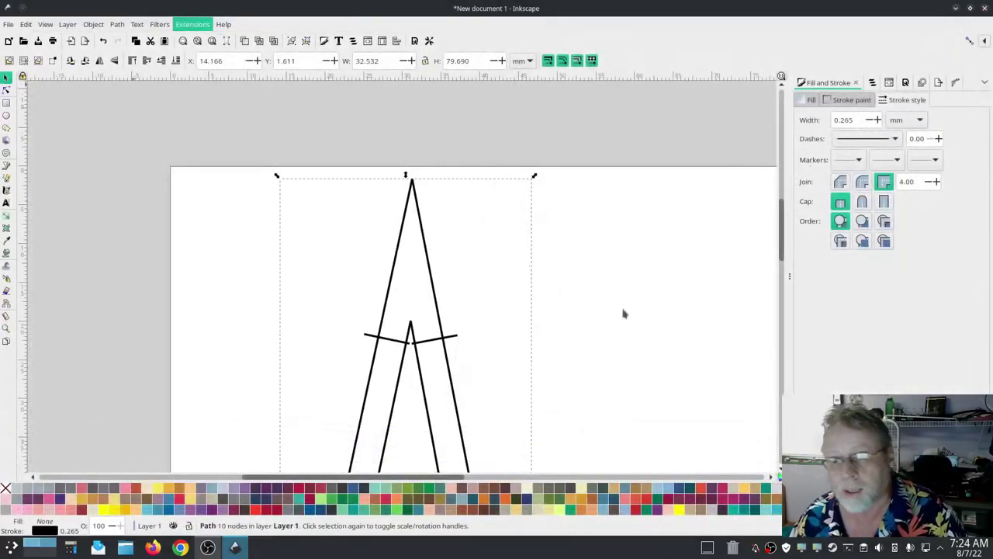
- Select the whole letter A with its crossbar and scale it down proportionally to about 20 mm wide and 48 mm high
scroll(564, 363, down, 2)
scroll(564, 363, up, 8)
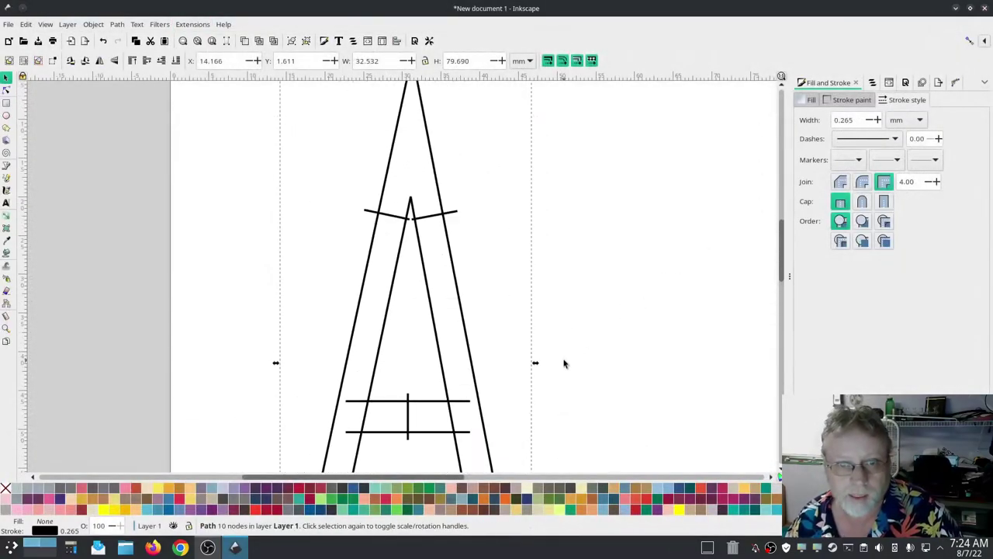
scroll(564, 364, down, 2)
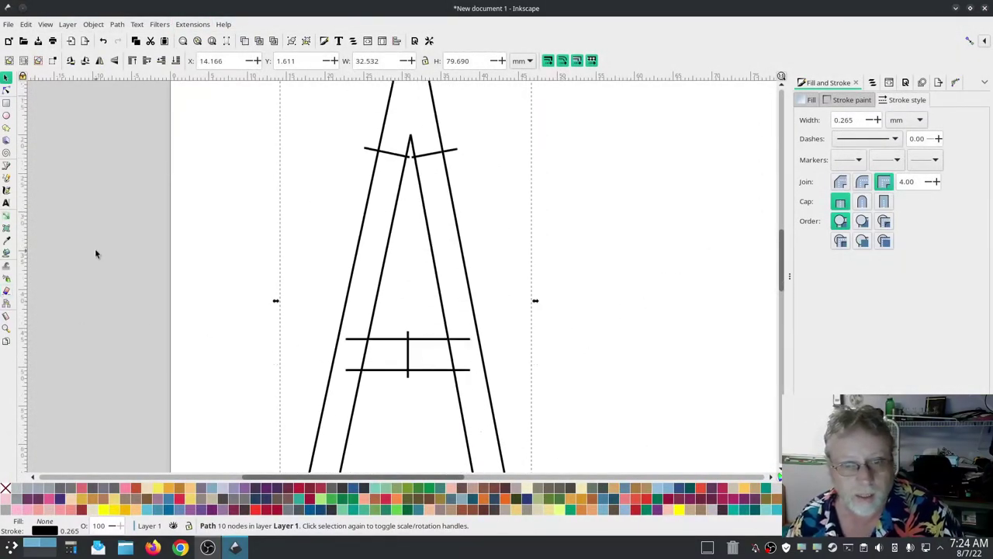
scroll(195, 319, down, 2)
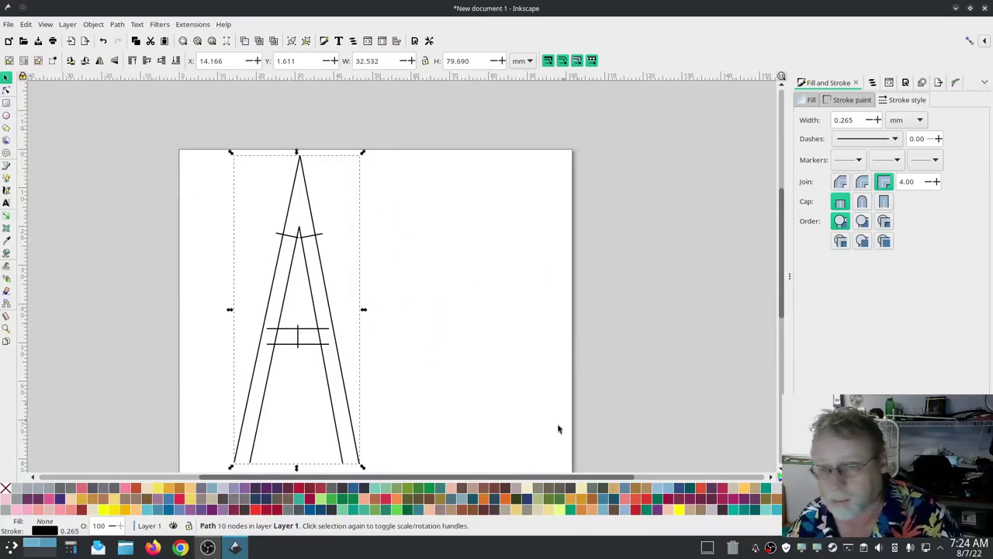
scroll(645, 341, down, 2)
click(454, 426)
drag(452, 423, 128, 77)
drag(362, 91, 313, 215)
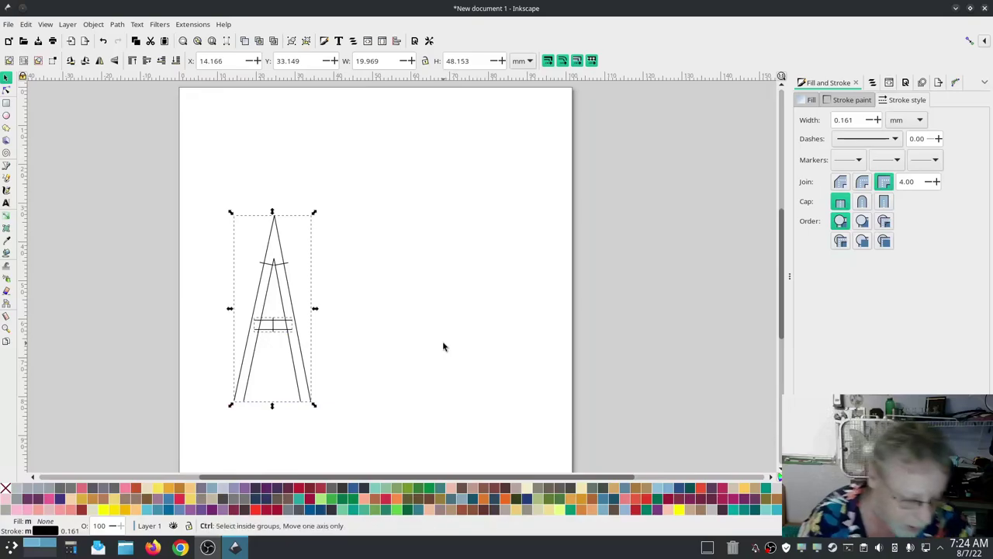
- Duplicate the scaled A and place the copy beside the original at about X 45.6 mm, Y 33.6 mm
key(ctrl+d)
drag(308, 365, 425, 362)
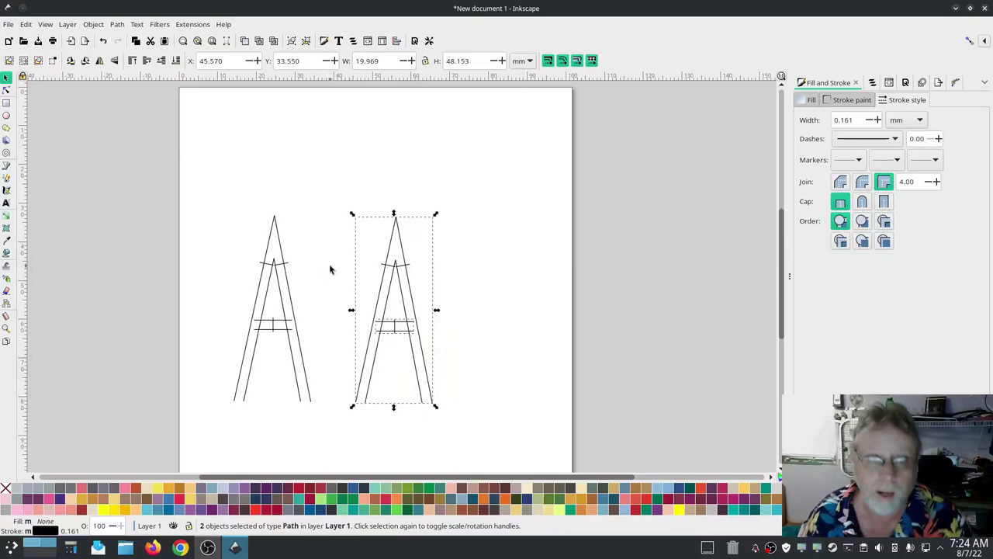
ctrl+scroll(383, 224, up, 10)
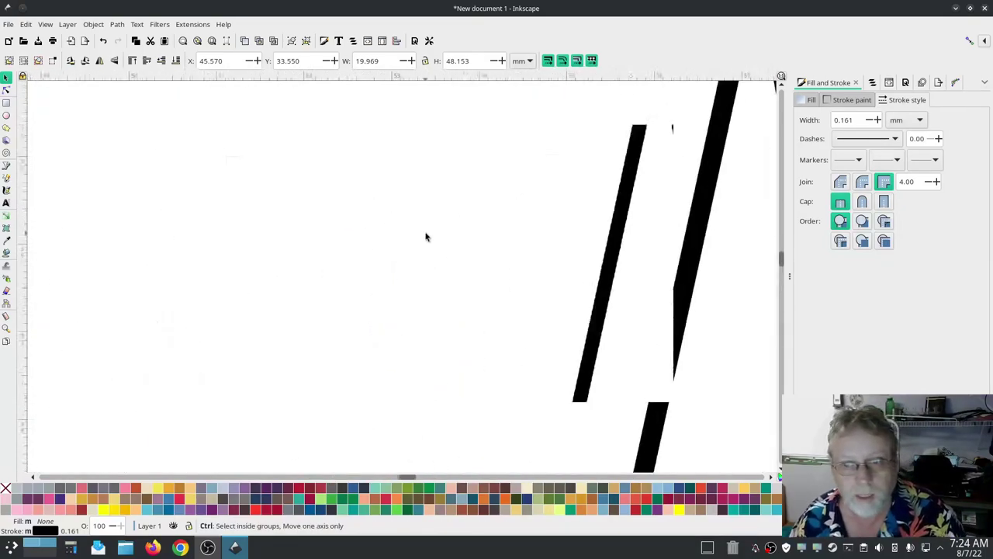
ctrl+scroll(425, 237, down, 10)
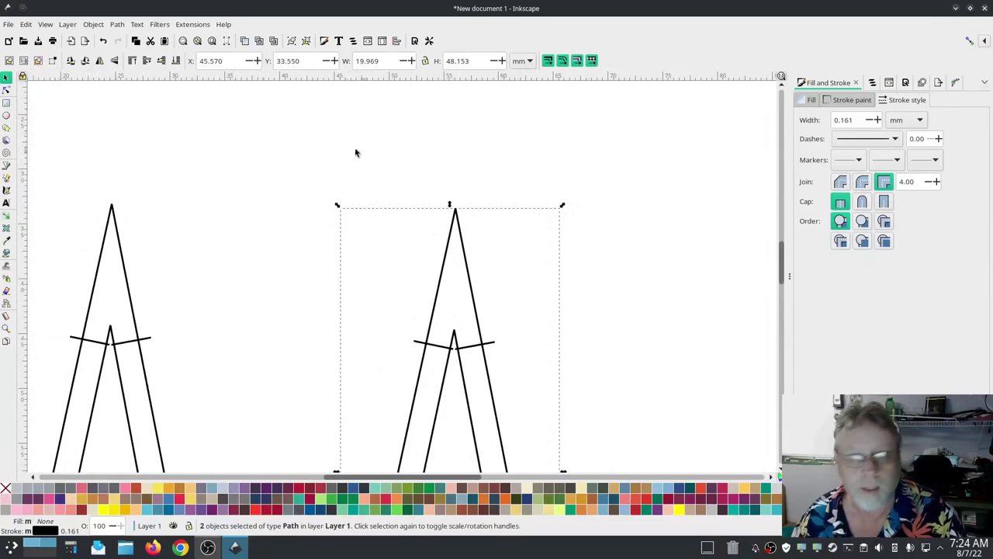
- Attach satin cut point commands to the copied A's outline and crossbar
click(189, 25)
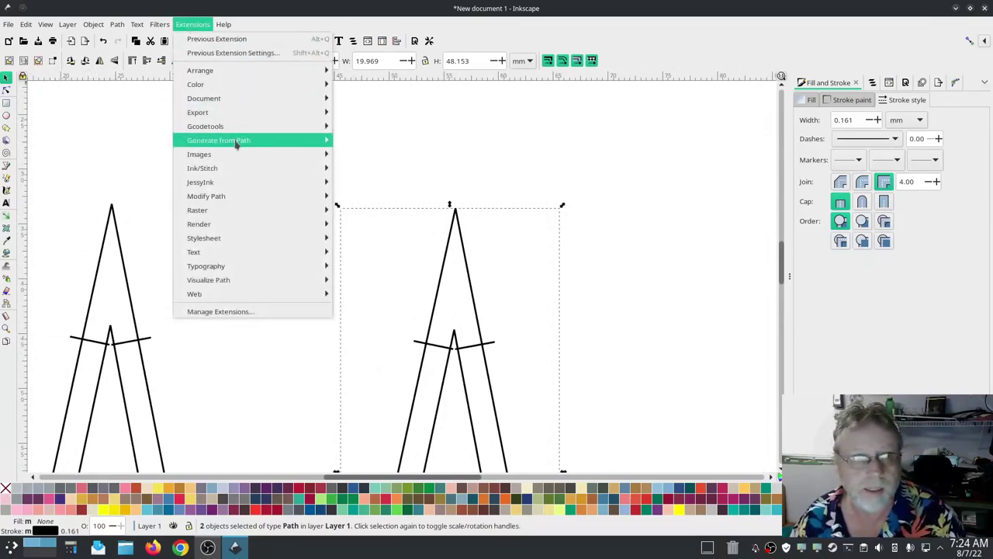
mouse_move(236, 167)
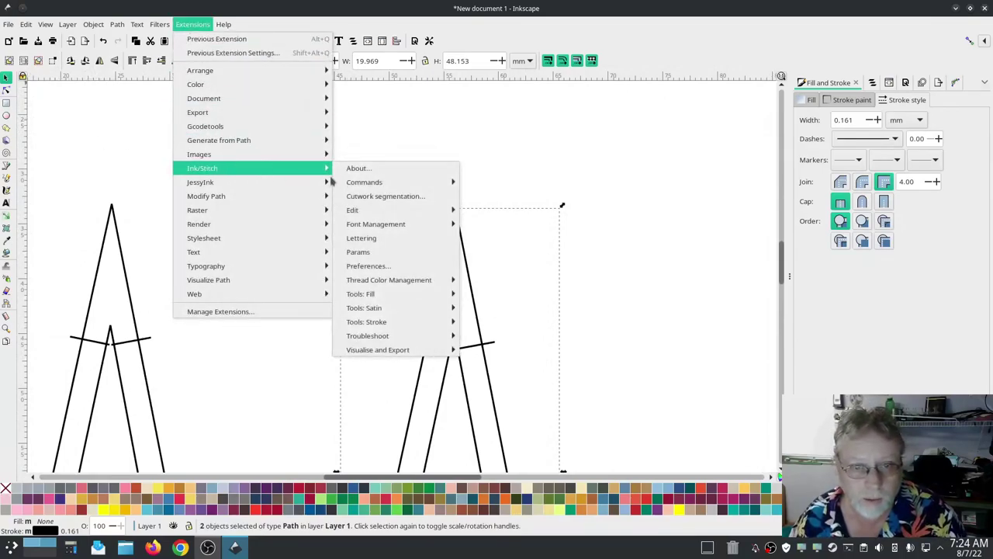
mouse_move(378, 186)
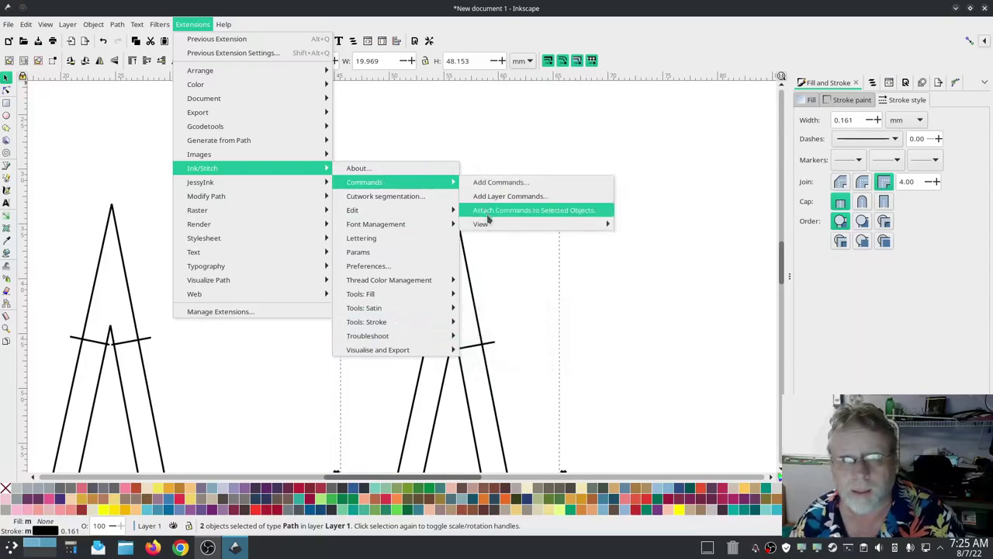
click(510, 211)
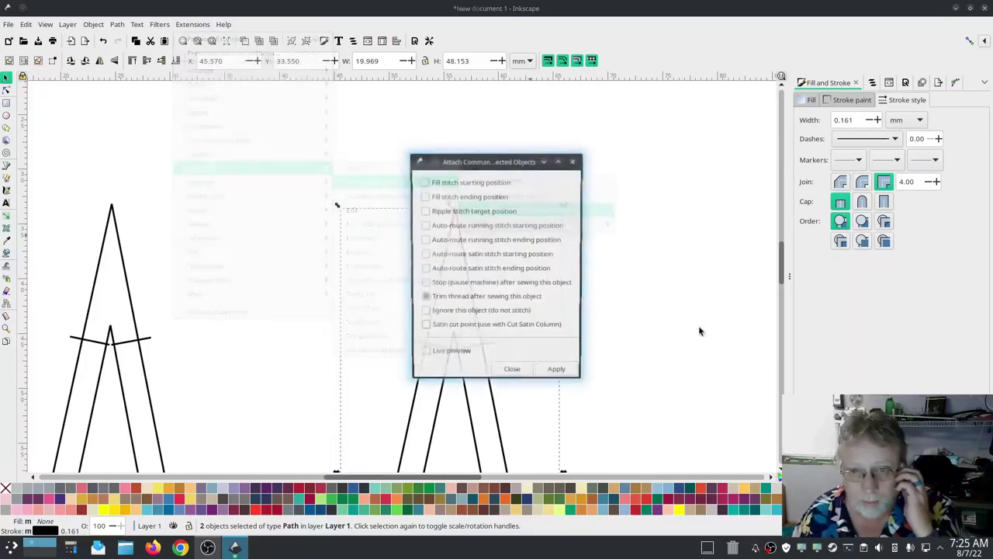
click(424, 297)
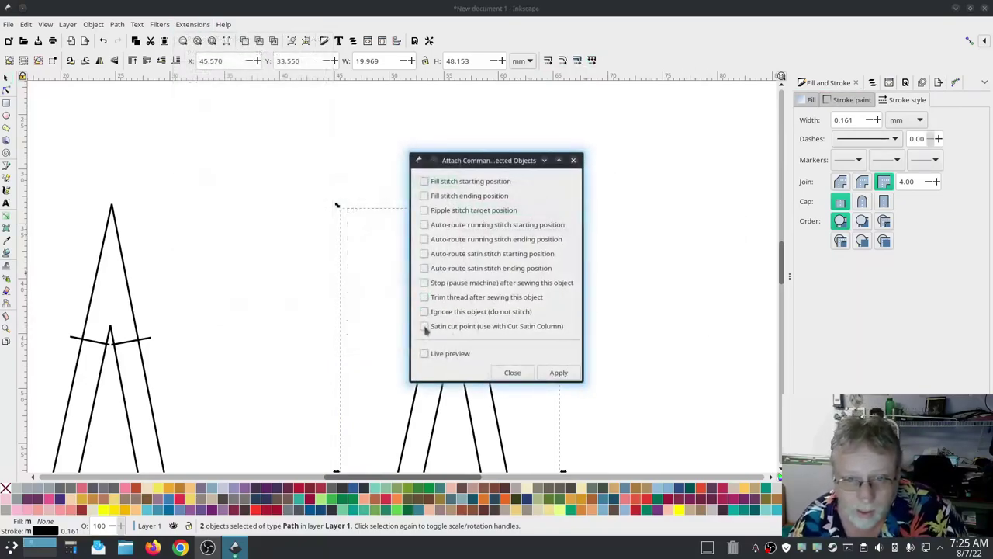
click(425, 327)
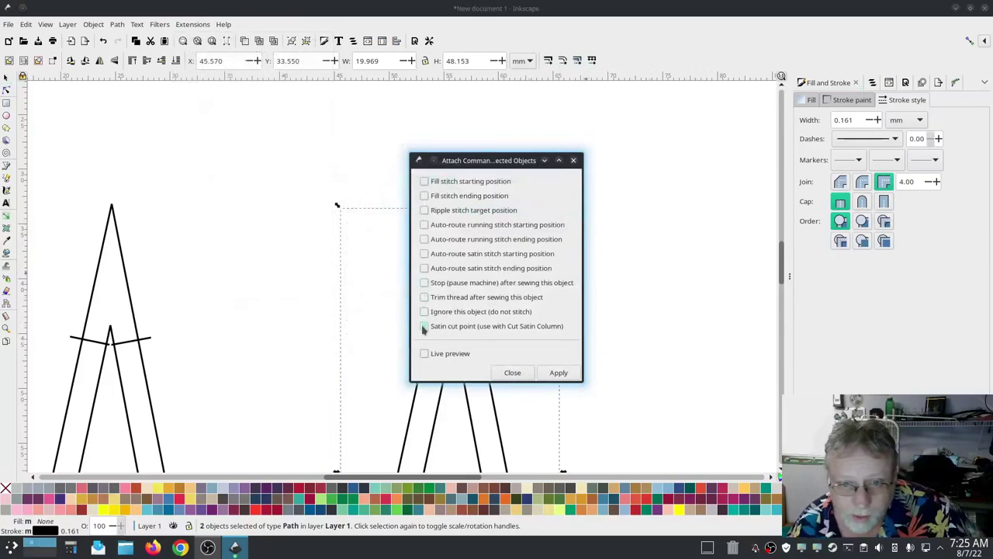
click(558, 372)
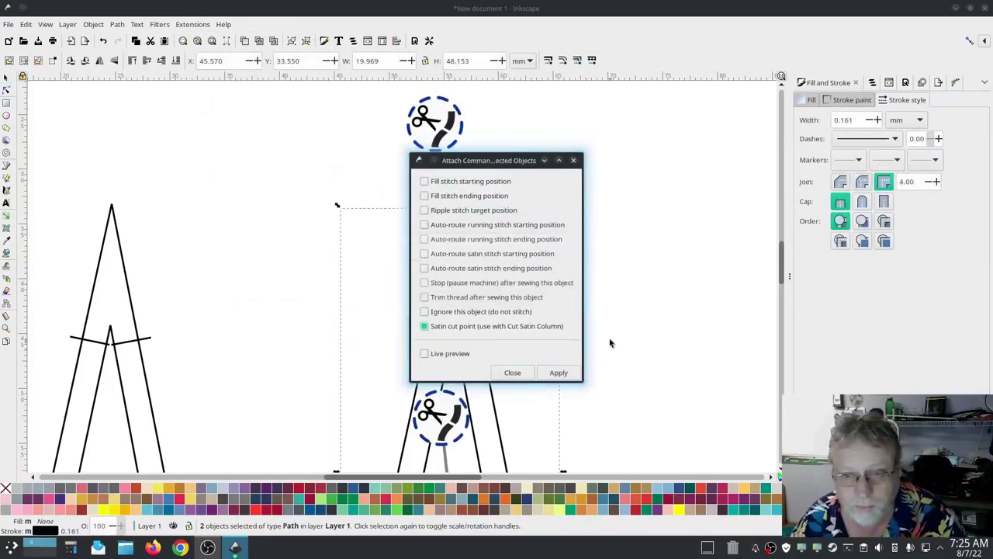
click(508, 373)
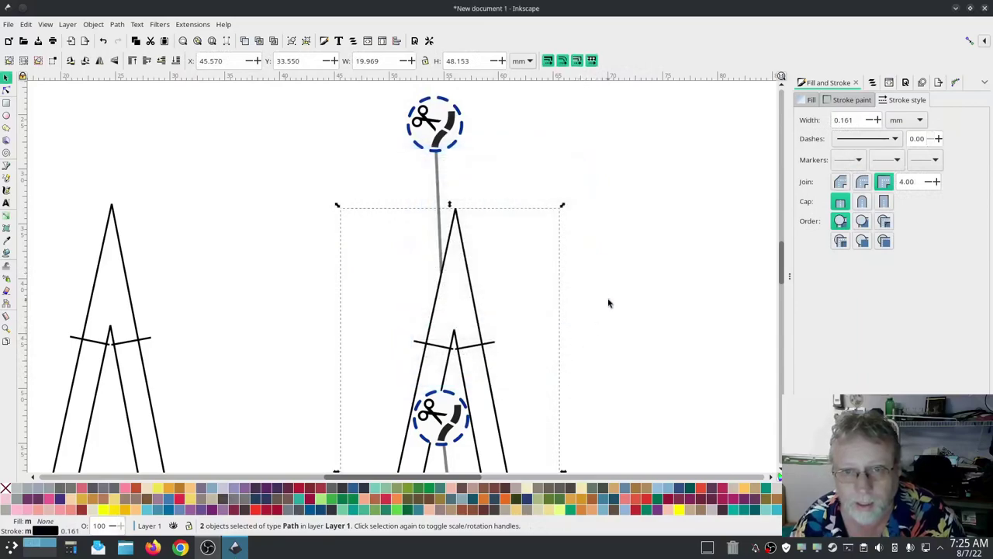
- Delete the satin cut point command attached to the copied A's crossbar
scroll(594, 327, down, 5)
scroll(593, 321, up, 1)
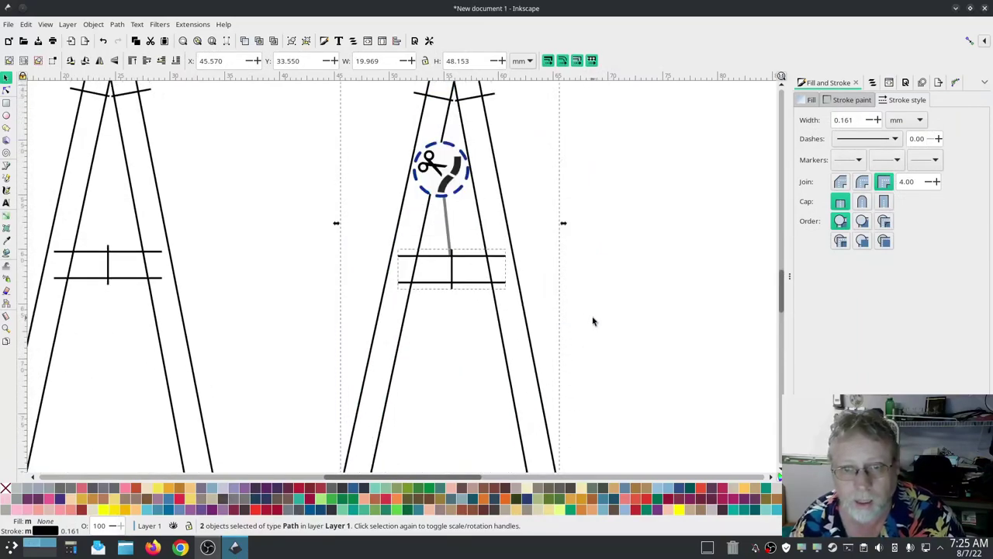
click(441, 190)
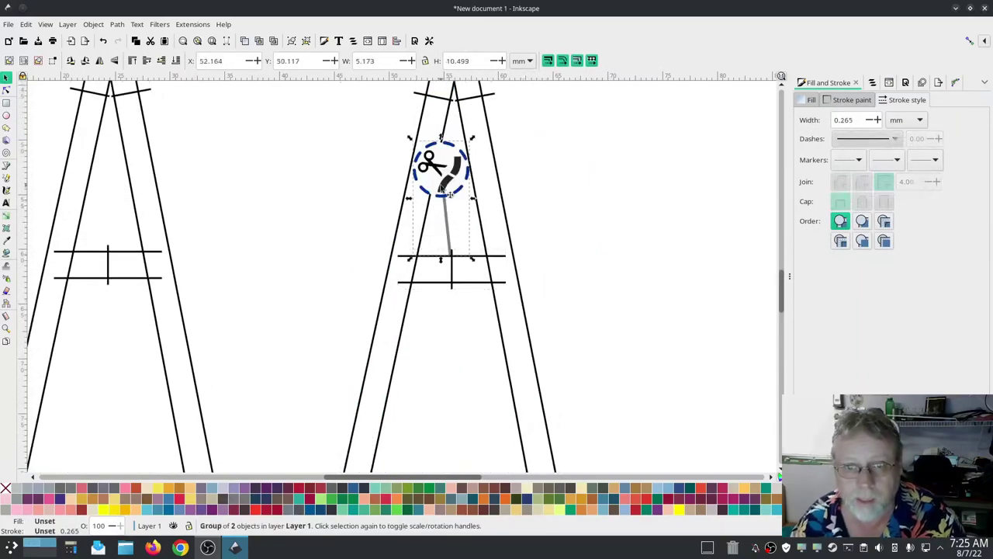
click(588, 280)
- Move the remaining satin cut point command so its connector ends at the copied A's outer apex
scroll(590, 271, up, 3)
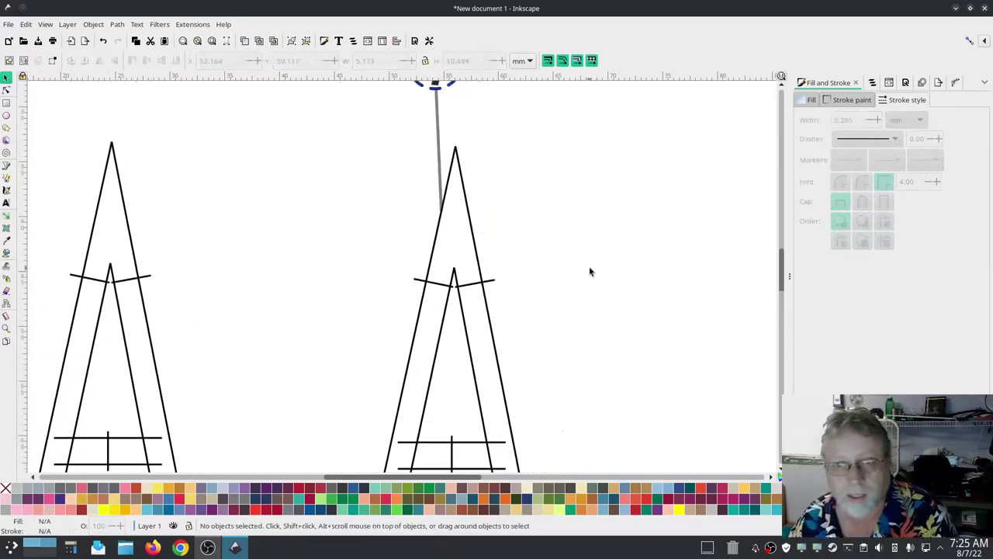
scroll(556, 229, up, 1)
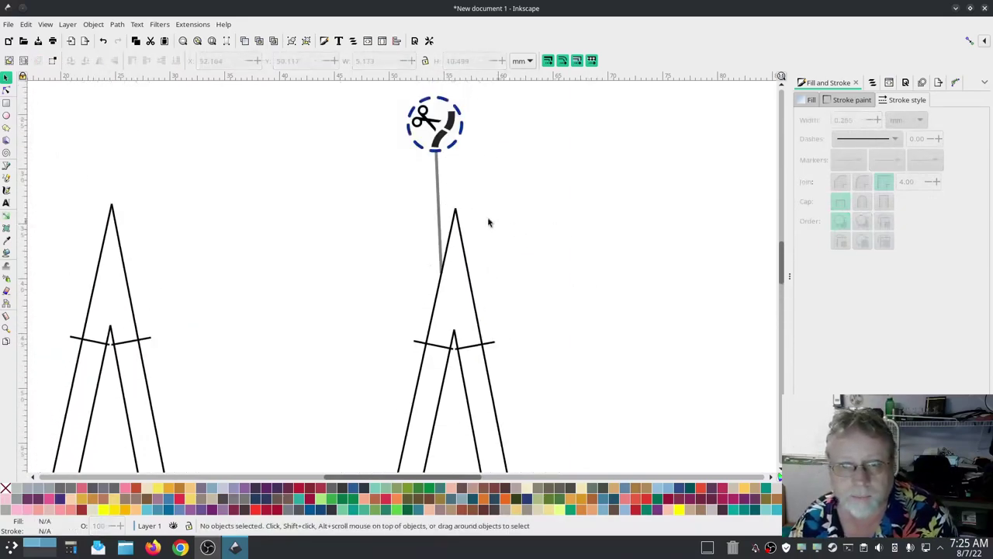
click(455, 133)
drag(455, 133, 463, 120)
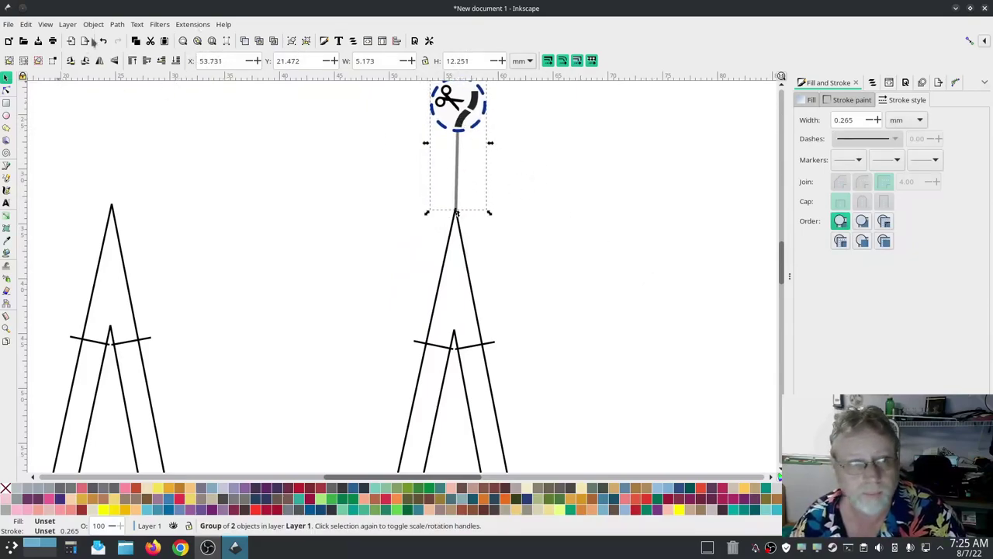
- Try to run Cut Satin Column with only the cut point command selected
click(193, 25)
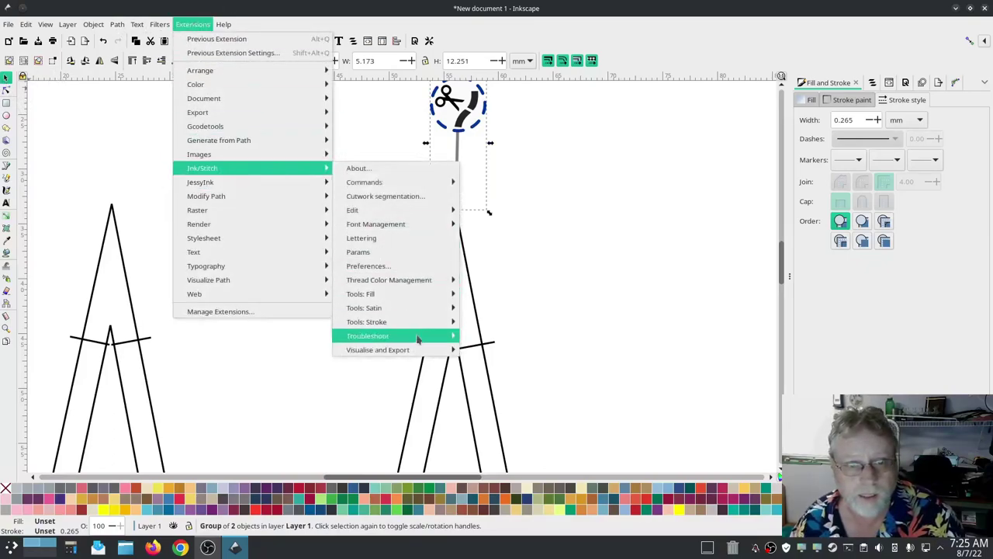
mouse_move(418, 338)
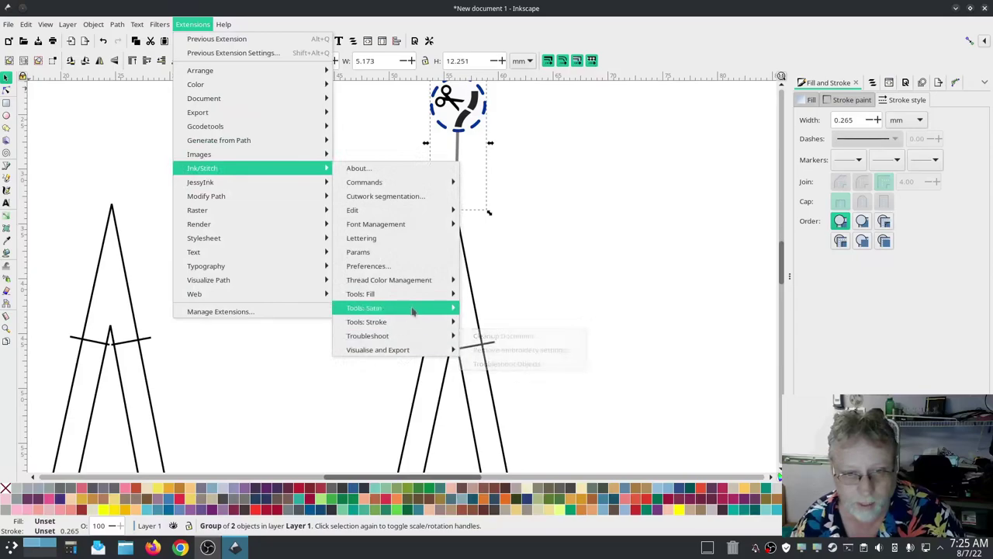
mouse_move(412, 310)
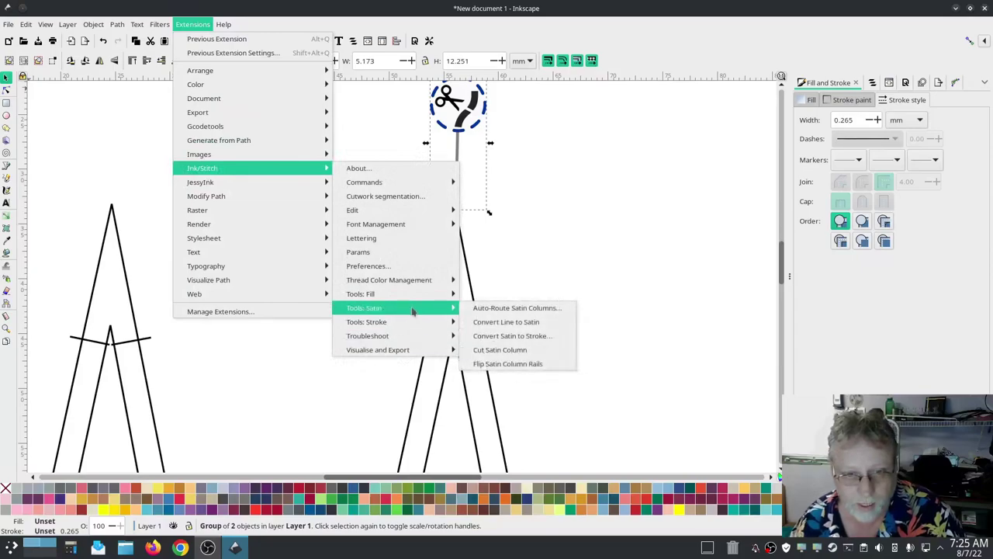
click(534, 350)
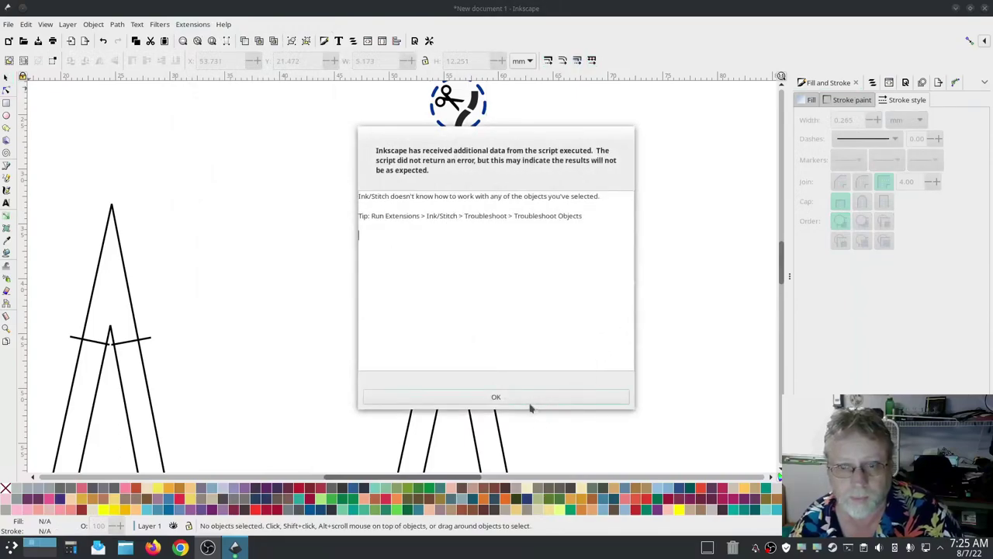
click(531, 399)
- Select the copied A's outline satin, split it at the apex with Cut Satin Column, and inspect the resulting columns
click(471, 296)
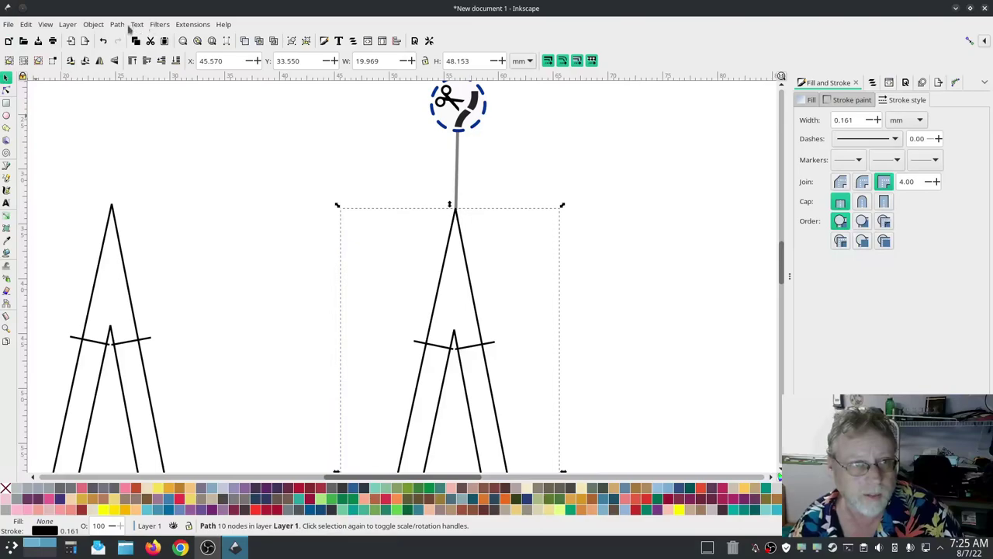
click(179, 24)
mouse_move(231, 169)
mouse_move(418, 315)
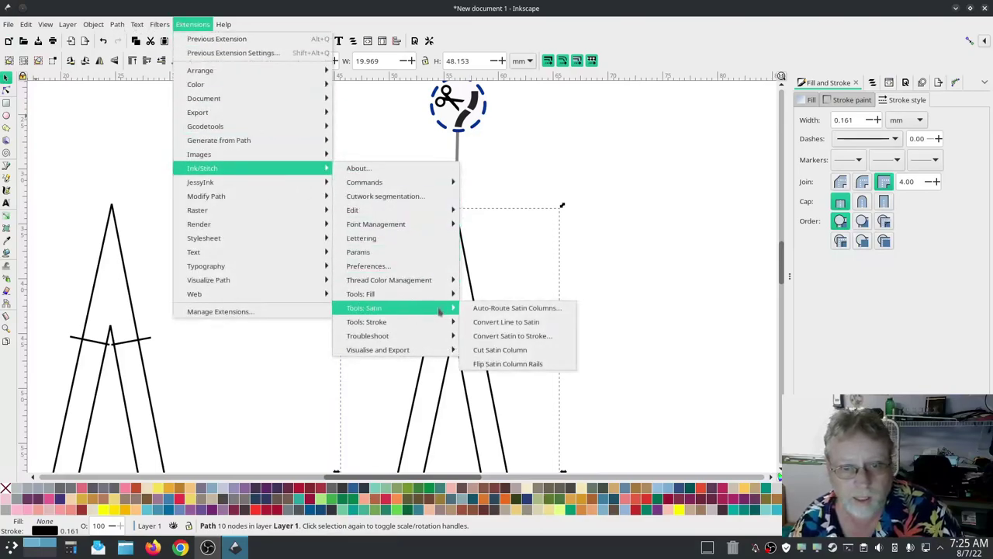
click(520, 350)
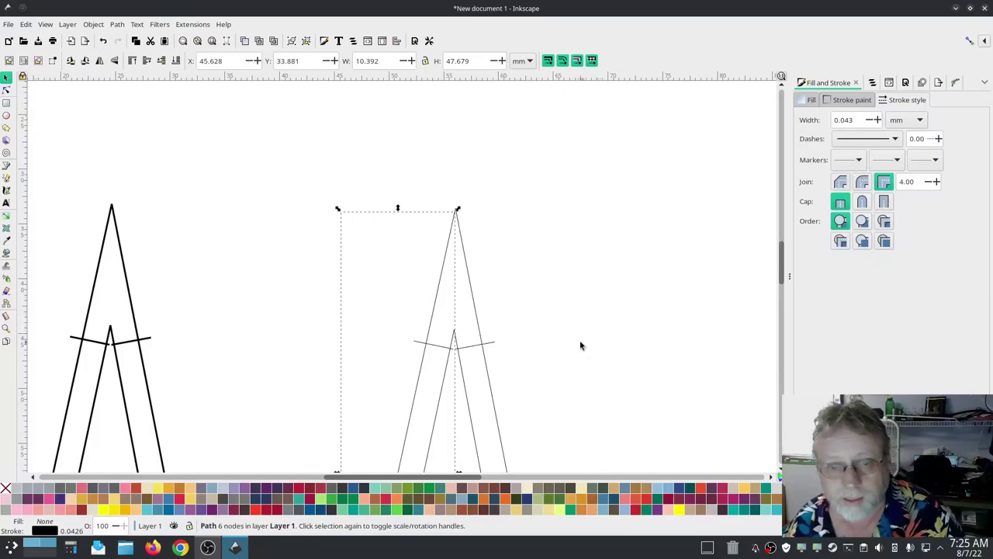
scroll(567, 333, down, 6)
scroll(567, 333, up, 4)
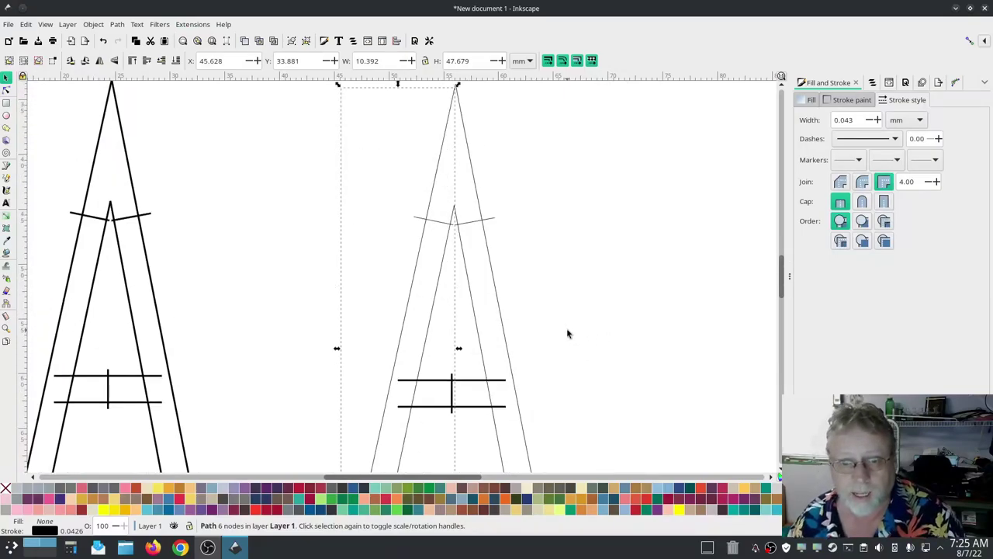
scroll(567, 334, up, 2)
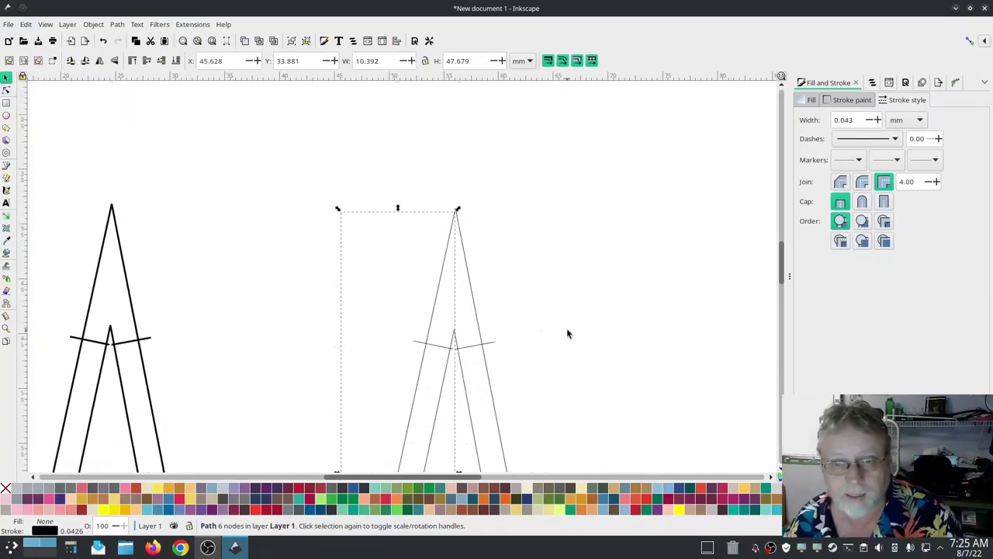
- Examine the two columns of the split copied A, and open the left one for node editing
click(472, 295)
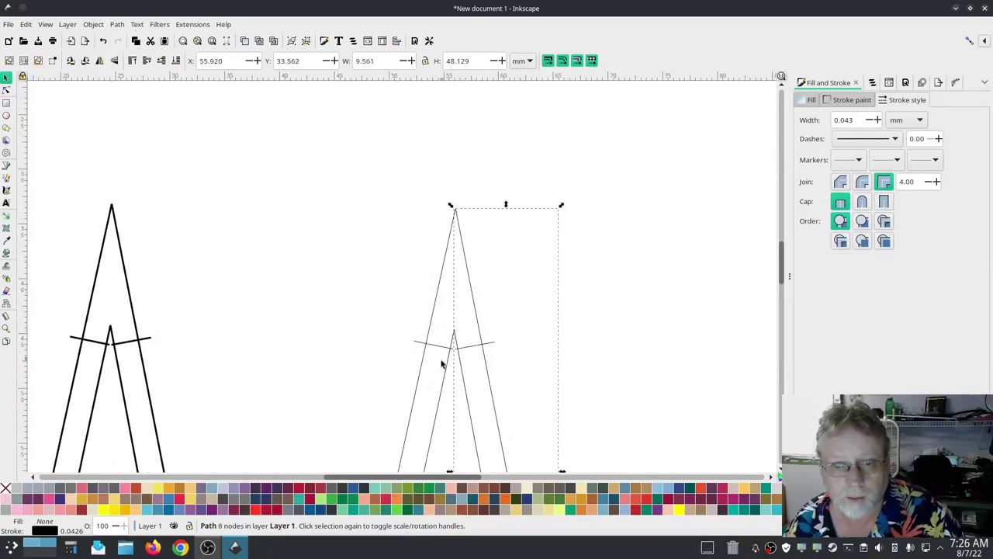
key(alt+Tab)
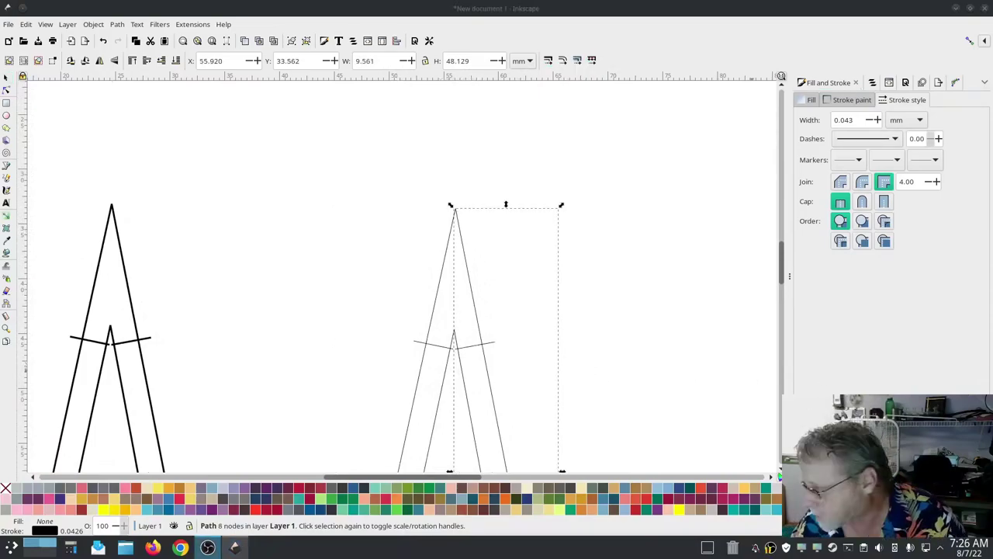
scroll(448, 341, up, 4)
scroll(448, 342, down, 4)
click(392, 345)
scroll(451, 349, up, 2)
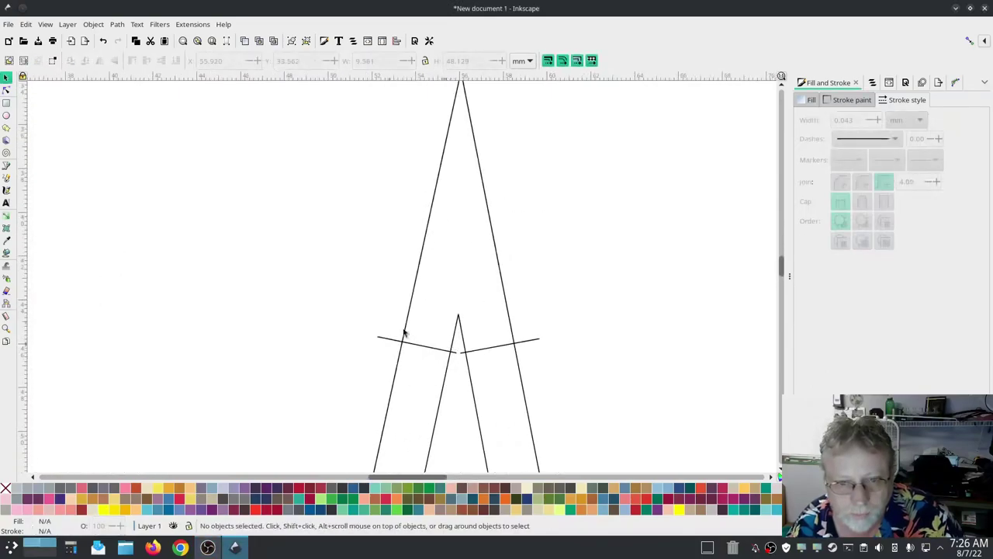
click(6, 90)
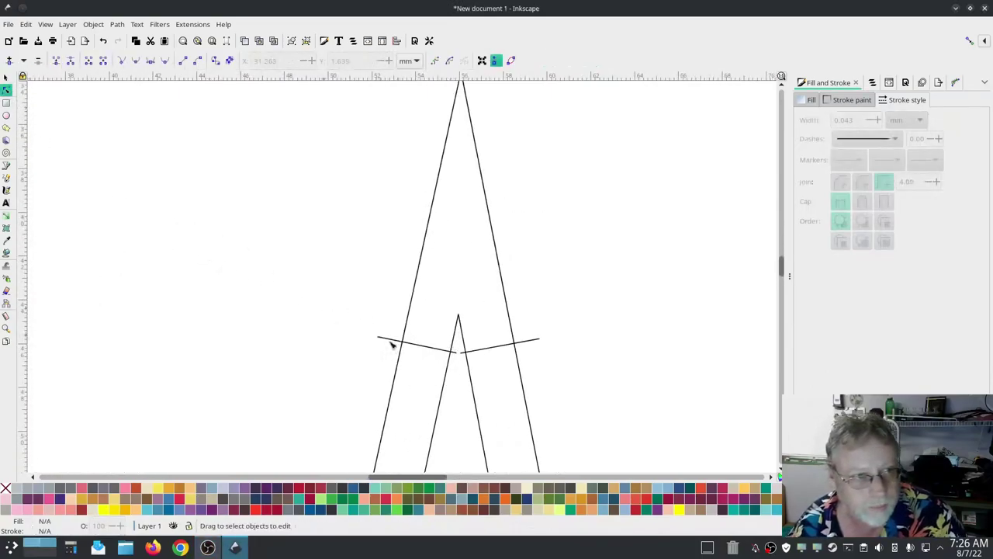
click(445, 385)
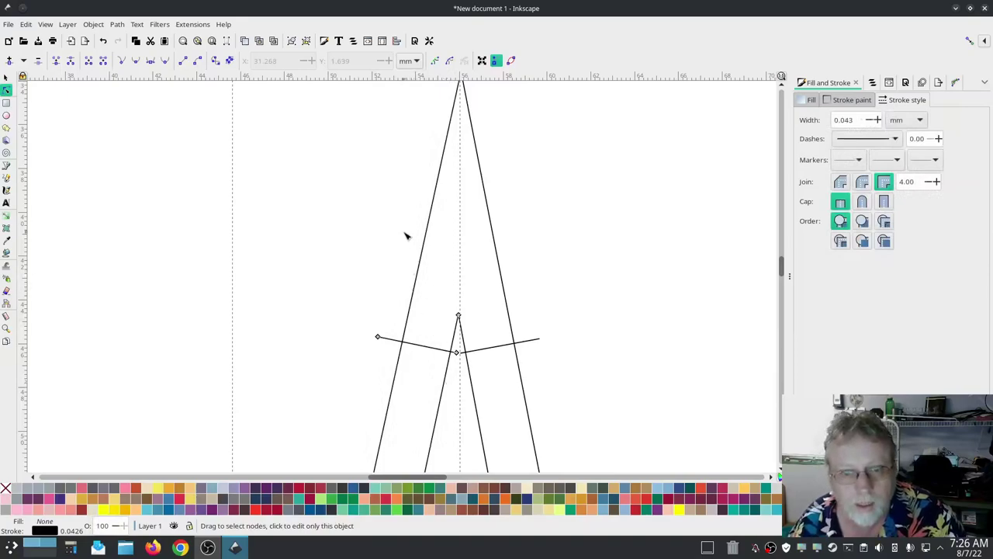
scroll(517, 196, up, 2)
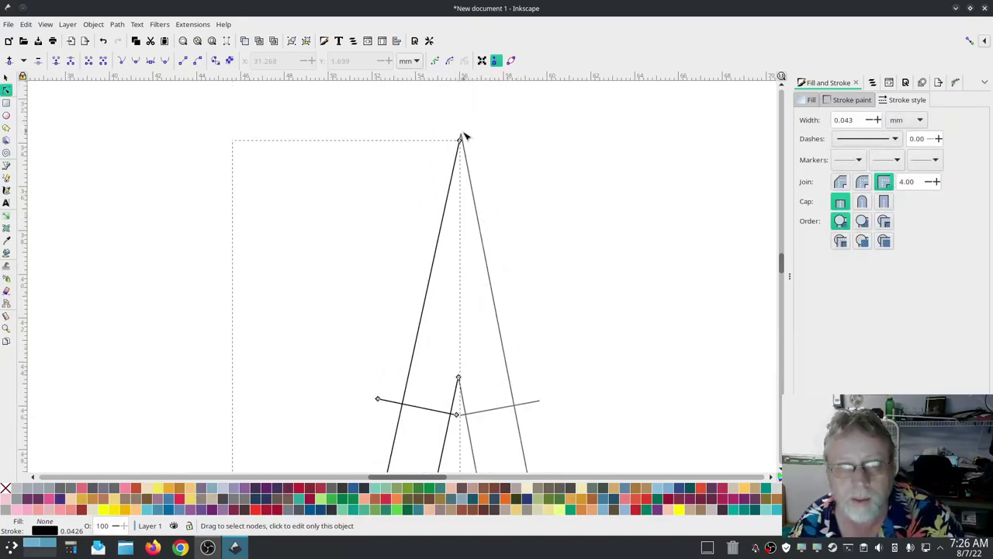
- Insert a node midway along the left column's inner rail, between the inner apex node and the node at its foot
mouse_move(458, 380)
mouse_down()
mouse_move(460, 271)
mouse_move(459, 379)
mouse_up()
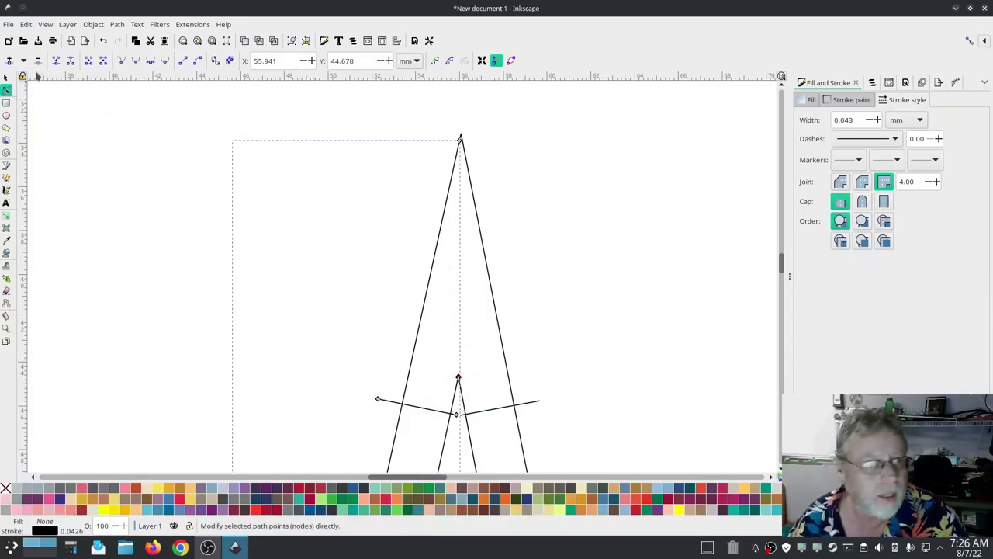
scroll(616, 310, down, 10)
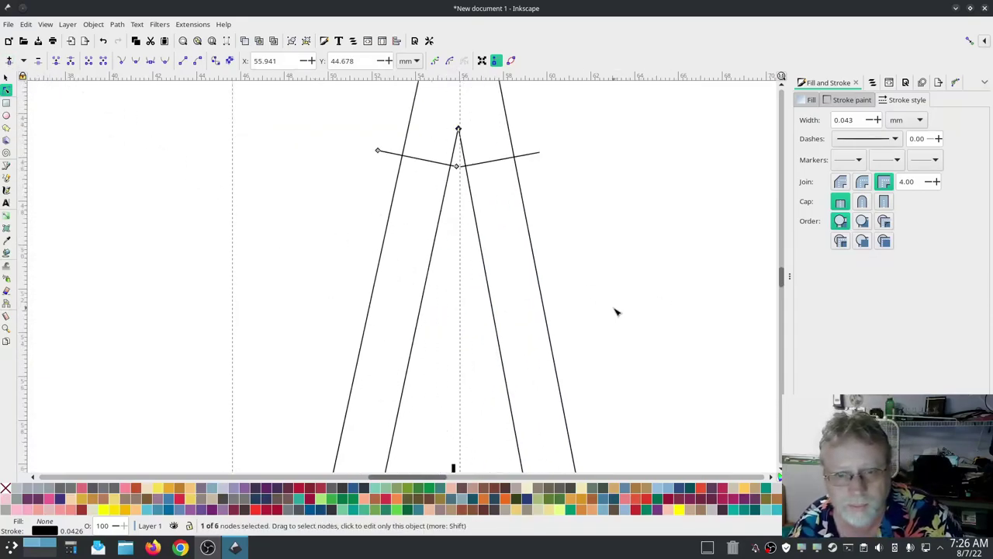
scroll(615, 311, down, 6)
scroll(615, 310, up, 12)
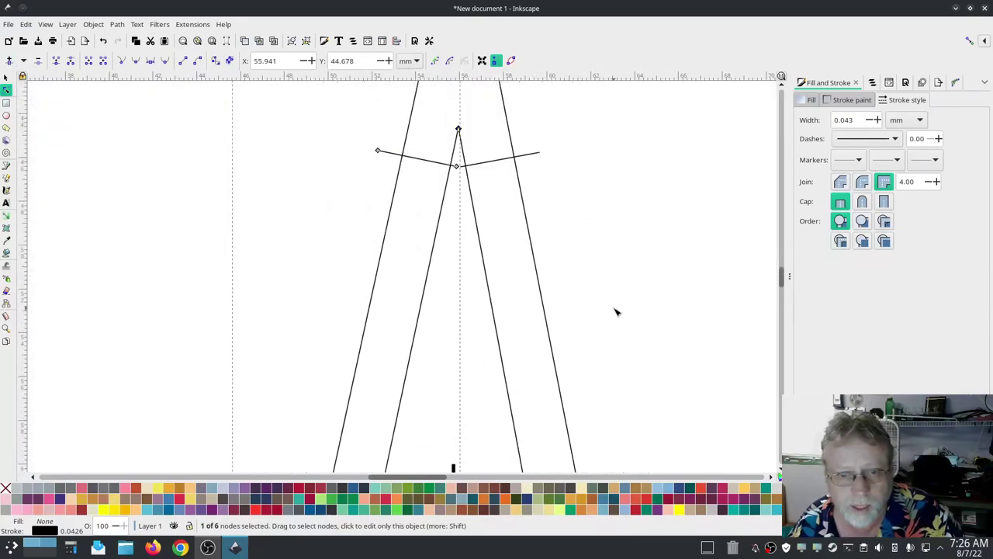
mouse_move(458, 254)
mouse_down()
mouse_move(458, 230)
mouse_move(458, 254)
mouse_up()
scroll(586, 325, down, 15)
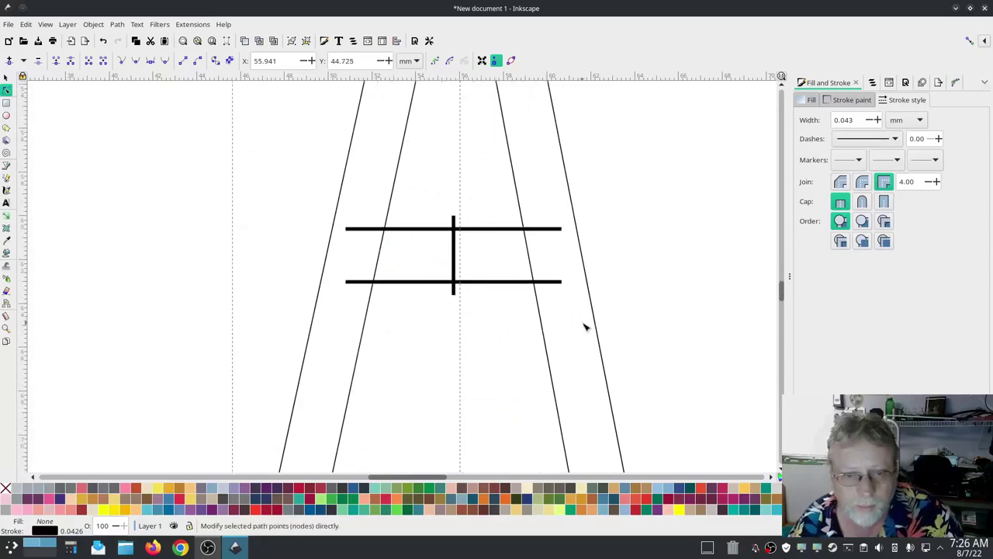
shift+click(287, 377)
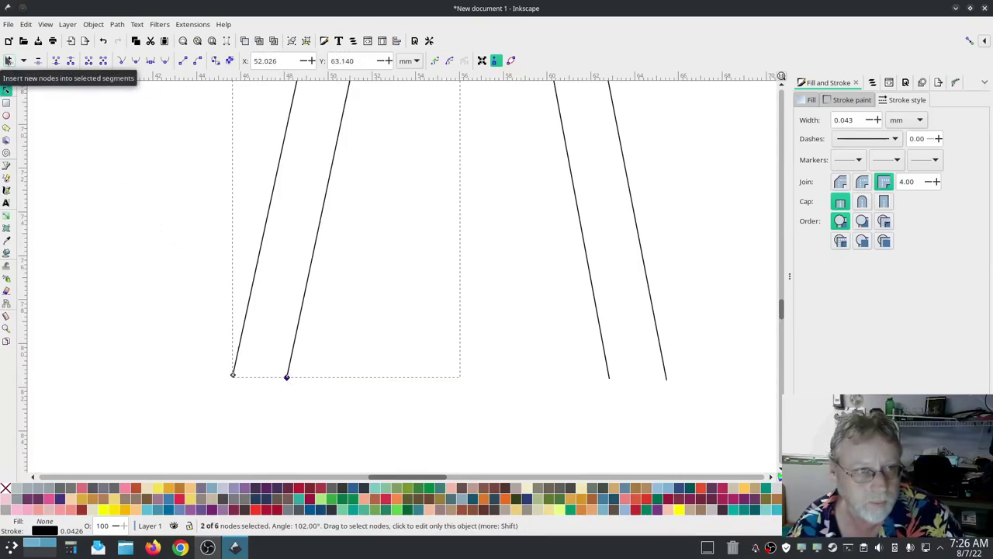
click(8, 61)
scroll(679, 226, up, 6)
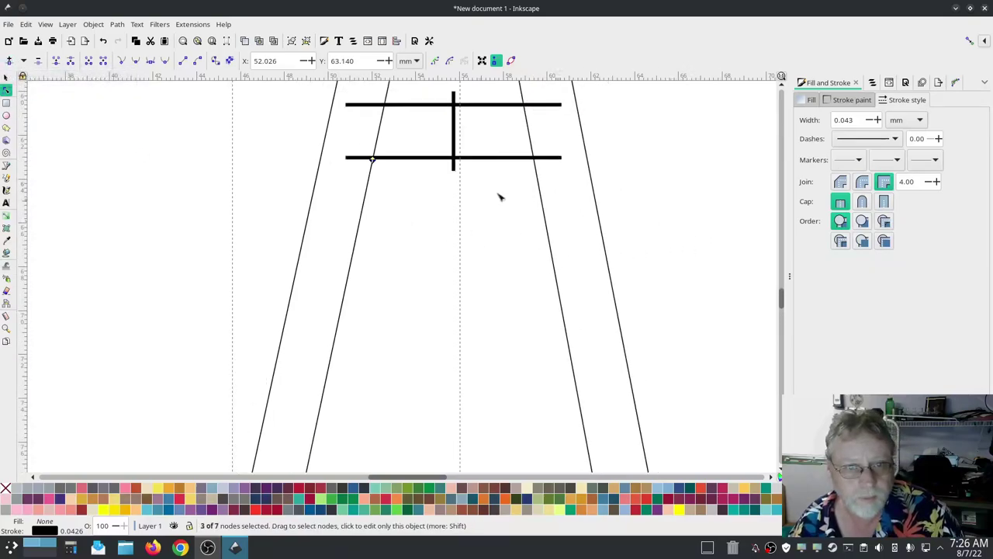
- Move the left column's inserted node up to the inner apex and its original inner apex node up to the outer apex
click(673, 231)
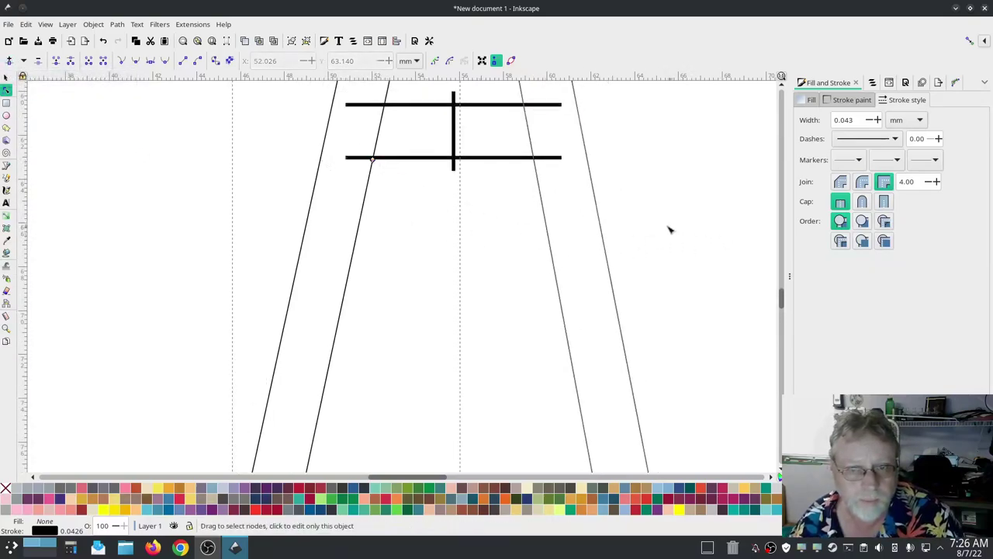
scroll(673, 230, up, 8)
drag(374, 408, 460, 138)
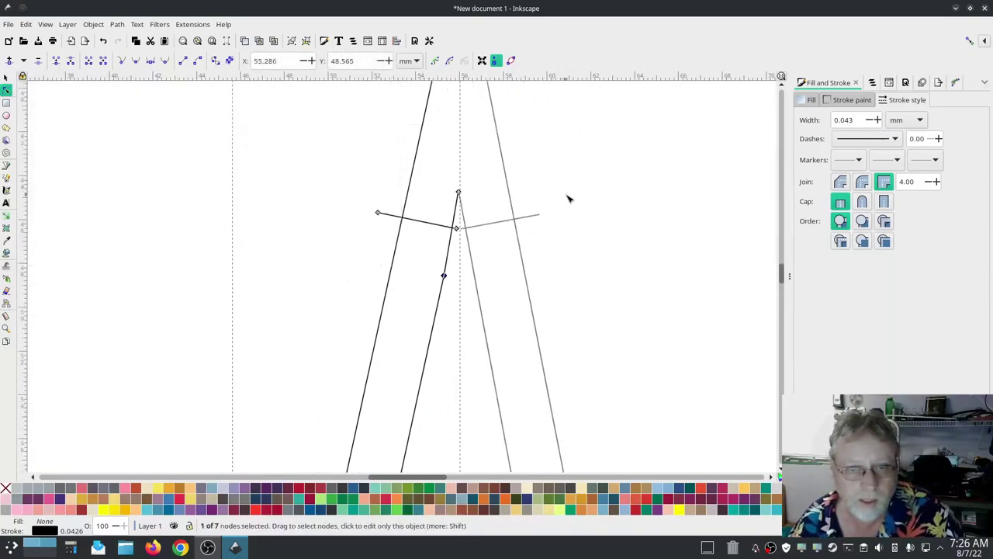
drag(444, 462, 458, 139)
scroll(455, 137, up, 2)
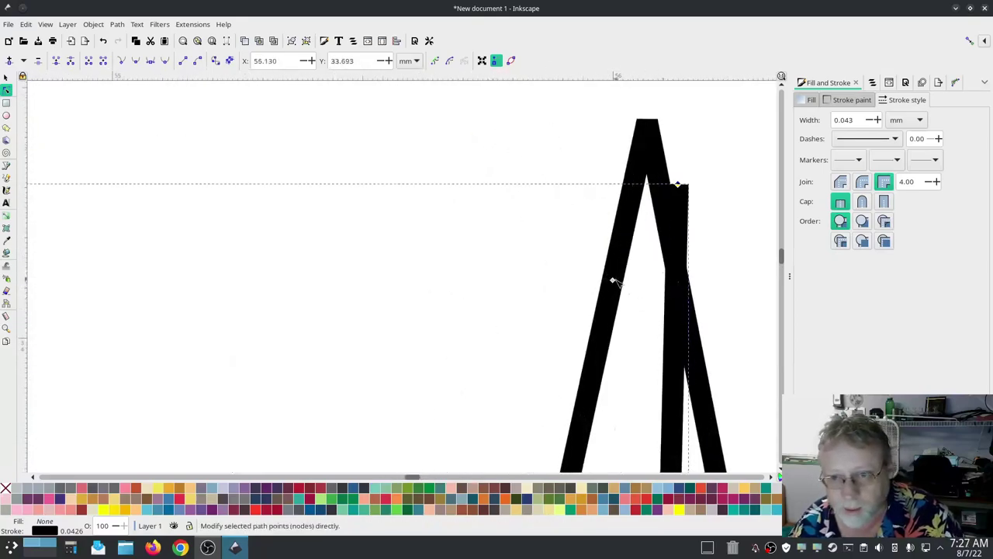
- Delete the right column's short overhang past the apex, and move the tops of both left column rails onto the apex
drag(613, 283, 586, 210)
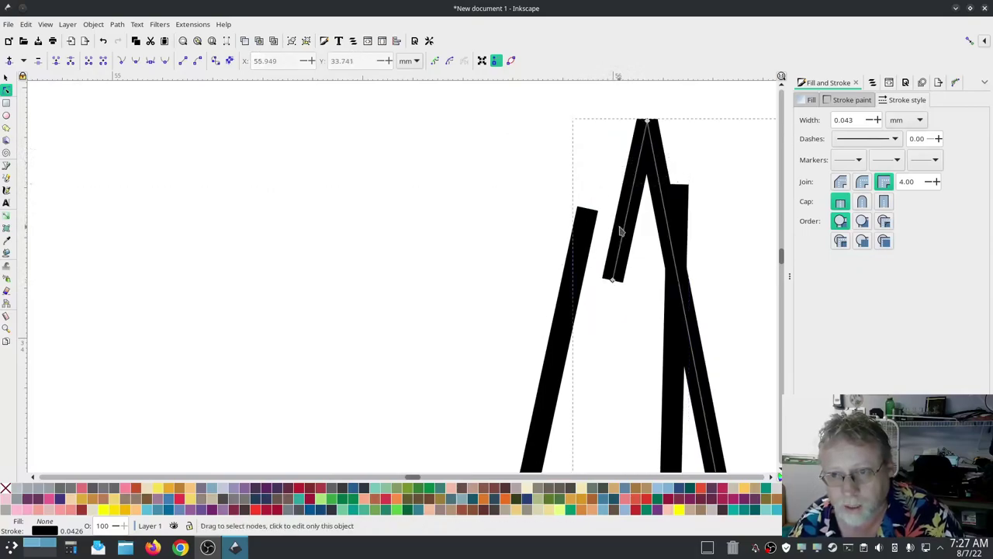
click(613, 283)
key(Delete)
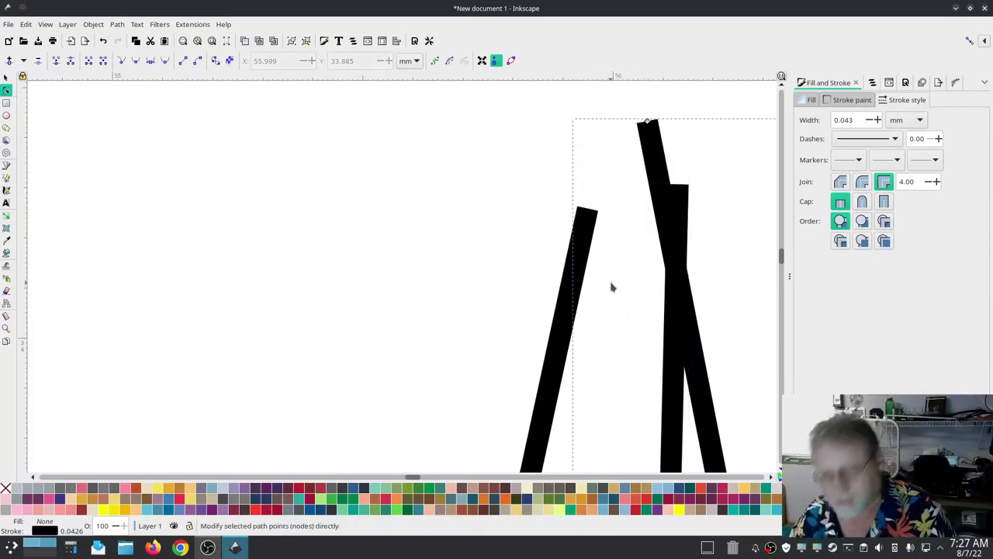
drag(588, 211, 651, 122)
drag(676, 189, 644, 125)
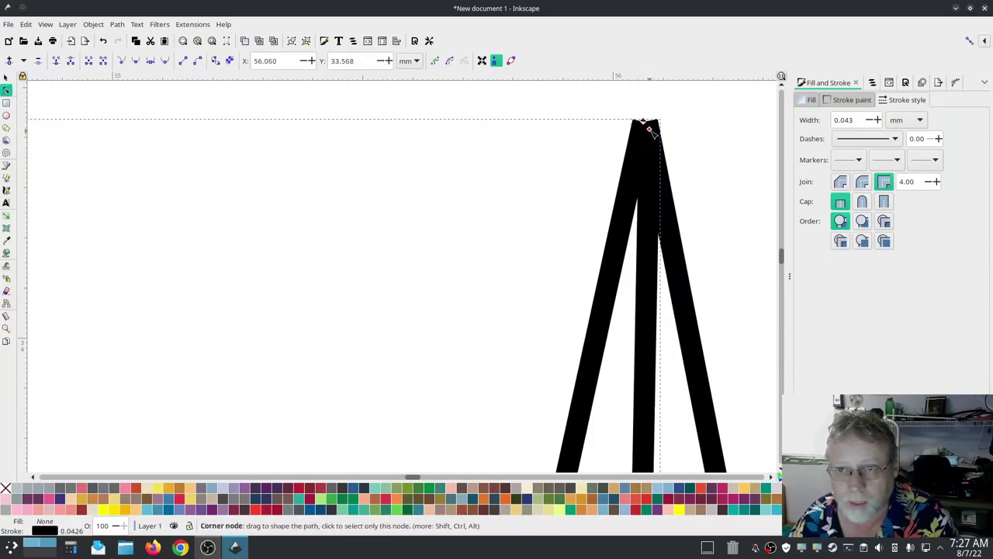
- Insert a node midway along the right column's inner rail, between the inner apex node and the node at its foot
scroll(694, 315, down, 8)
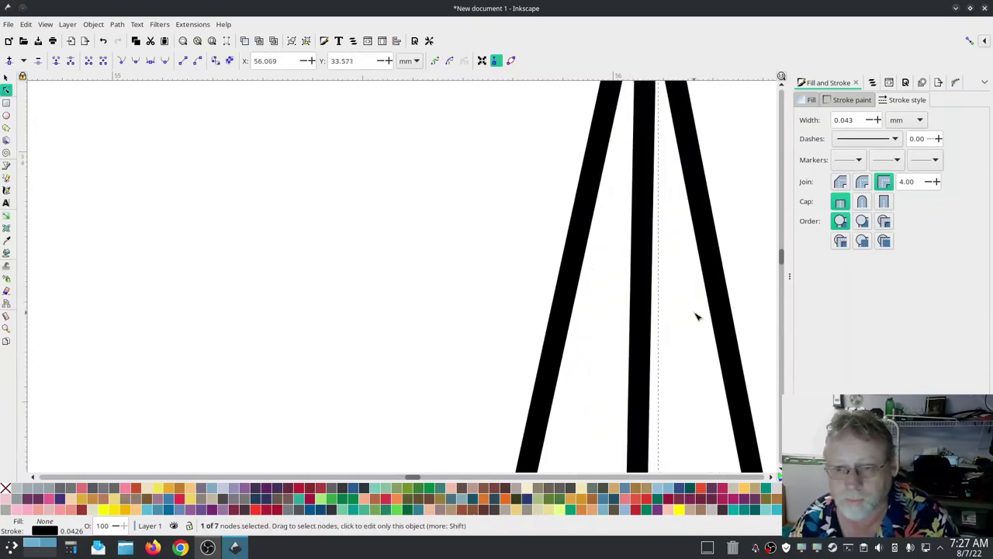
scroll(696, 316, down, 8)
ctrl+scroll(689, 328, down, 5)
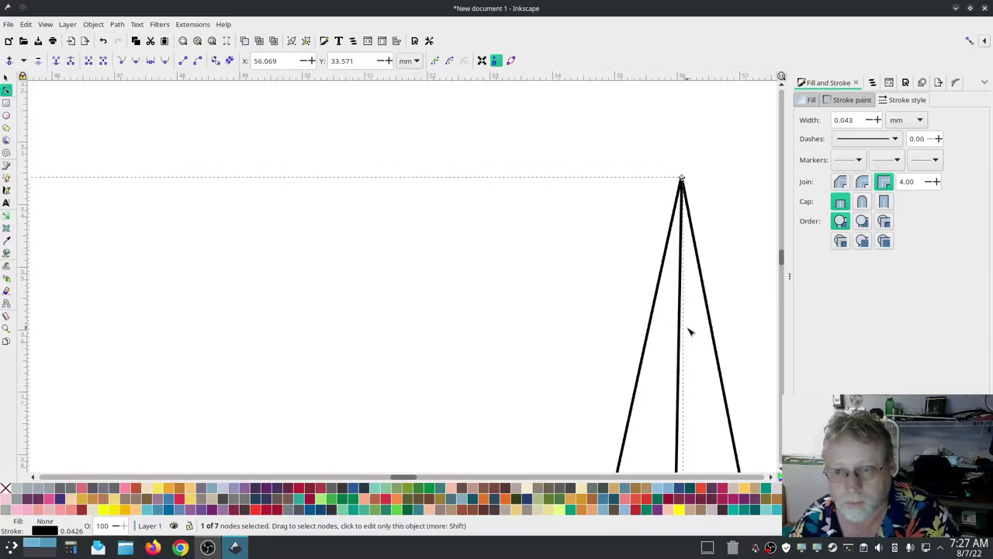
ctrl+scroll(690, 330, down, 1)
scroll(727, 354, down, 4)
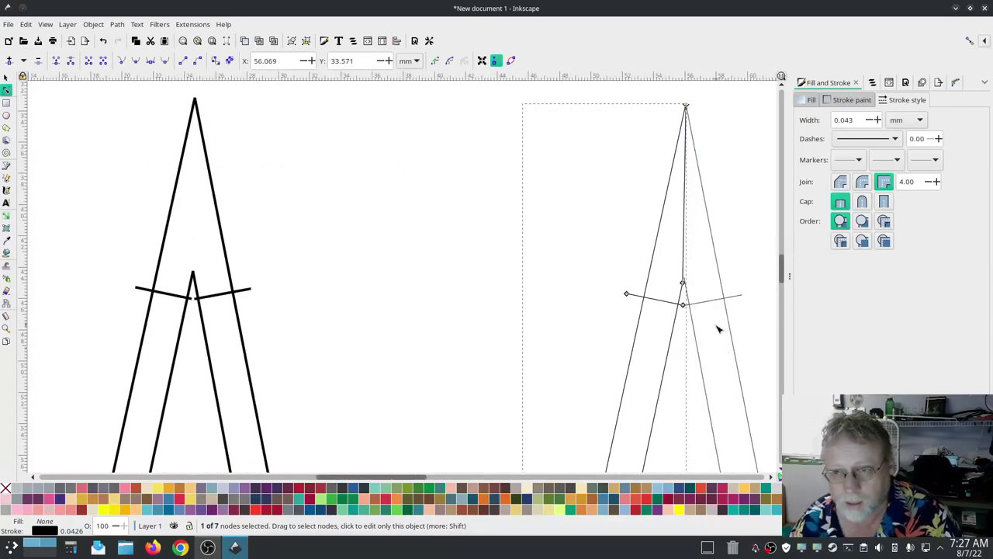
click(697, 332)
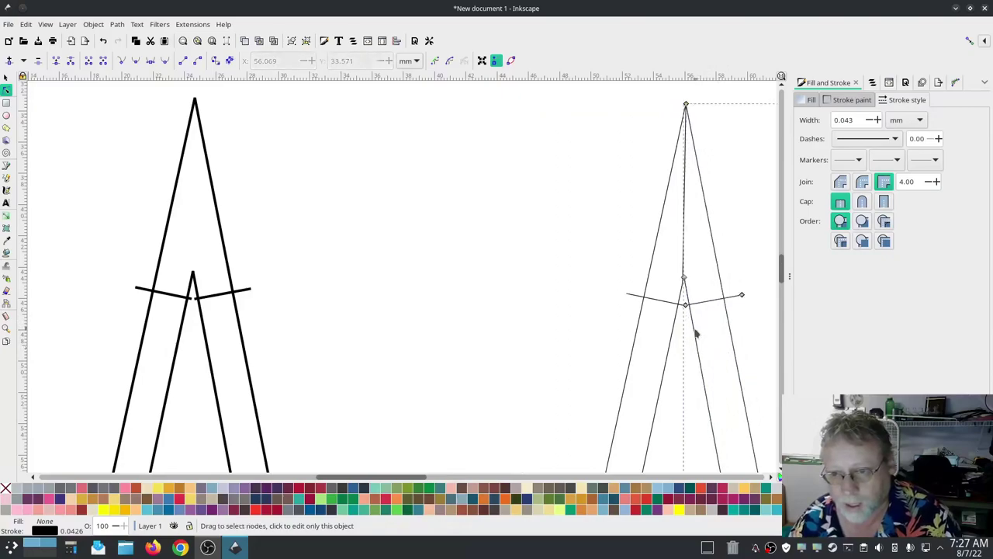
click(683, 279)
scroll(734, 356, down, 10)
scroll(734, 360, down, 3)
scroll(734, 360, right, 6)
click(579, 371)
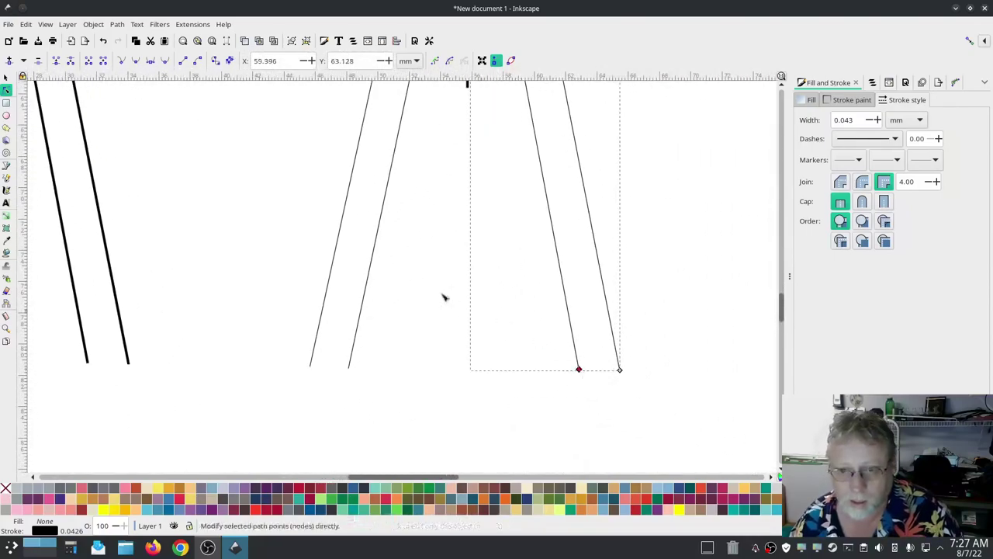
click(674, 223)
scroll(675, 223, up, 6)
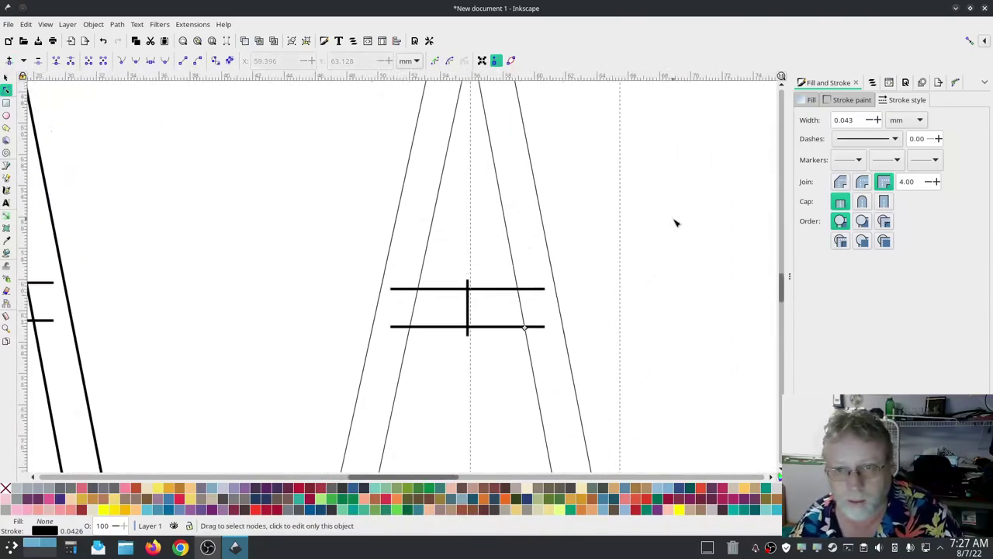
- Move the right column's original inner apex node up to the outer apex and its inserted node up to the inner apex
click(525, 328)
drag(525, 328, 481, 84)
scroll(565, 173, up, 4)
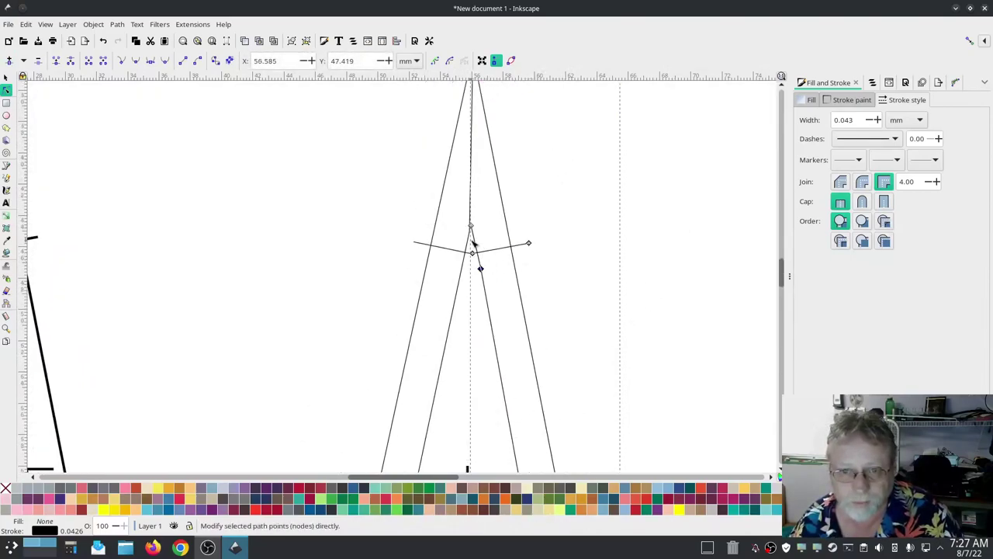
scroll(472, 229, up, 3)
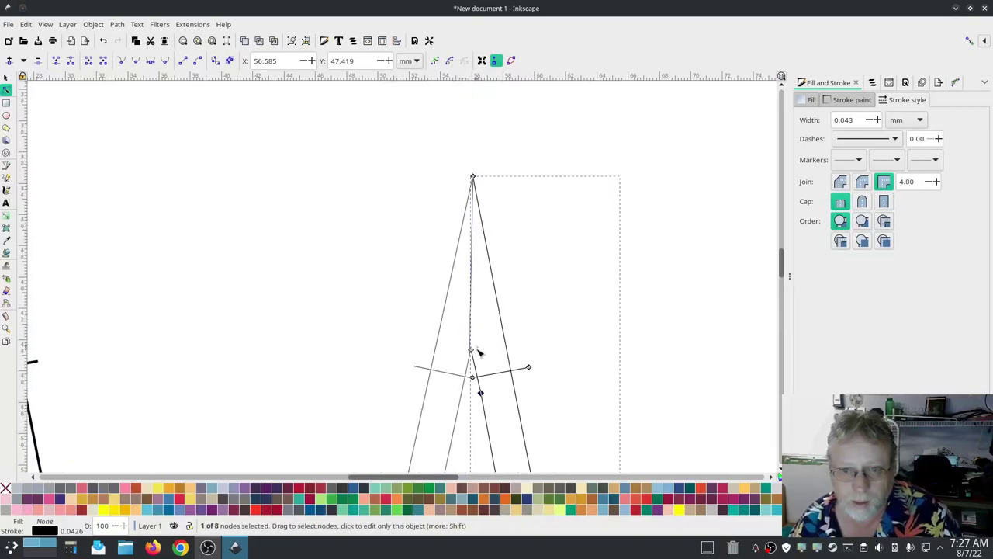
drag(470, 349, 472, 176)
drag(481, 395, 470, 353)
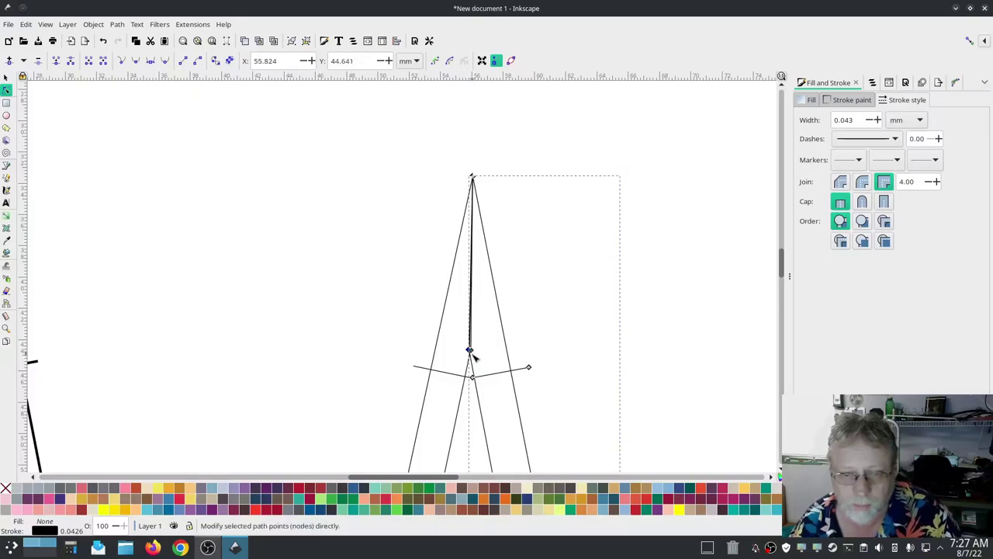
- Move the left column's inner corner node aside, then pull the right column's stray end node clear of the centre line and delete it
scroll(510, 354, up, 1)
scroll(513, 355, up, 2)
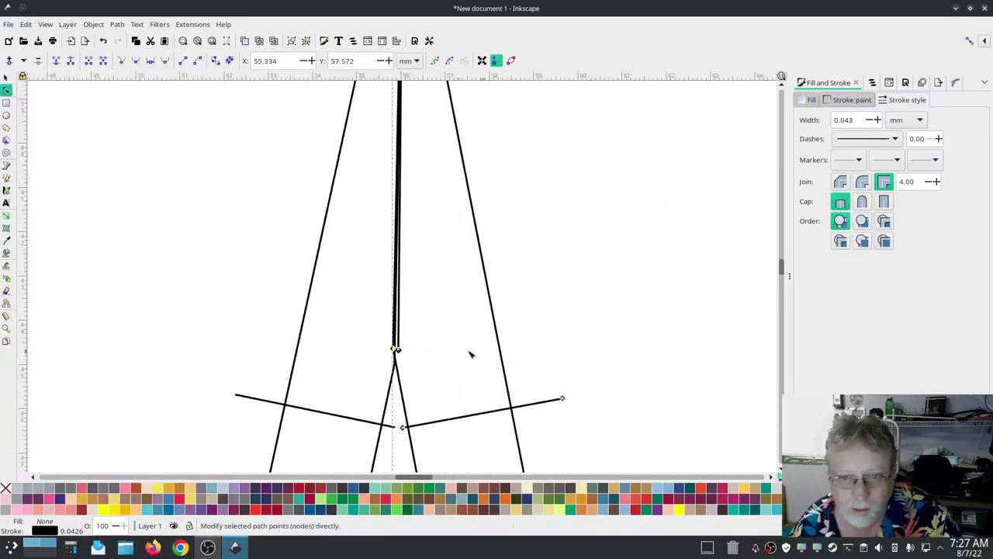
click(398, 355)
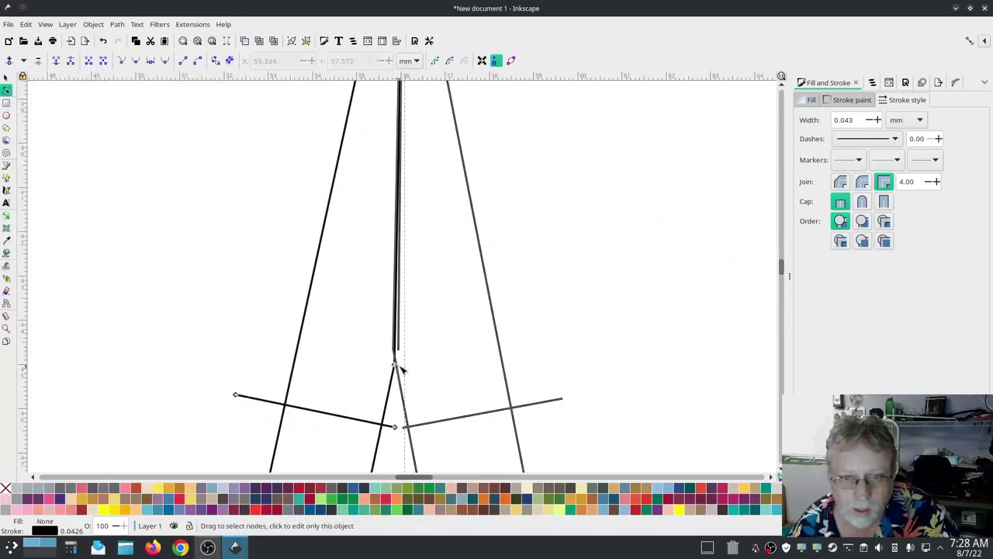
drag(398, 357, 395, 348)
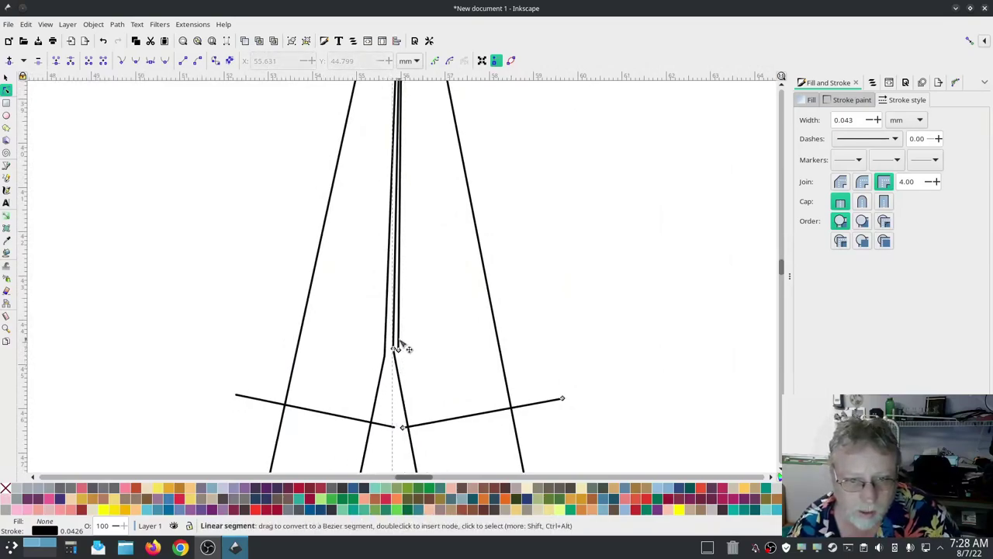
click(397, 347)
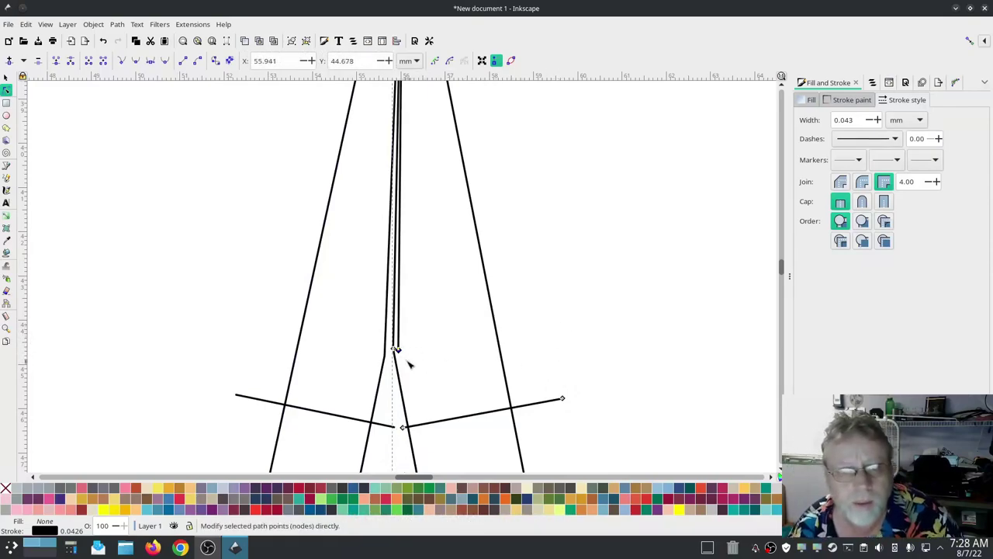
drag(397, 349, 555, 251)
scroll(557, 273, up, 5)
scroll(549, 271, up, 5)
scroll(549, 272, down, 10)
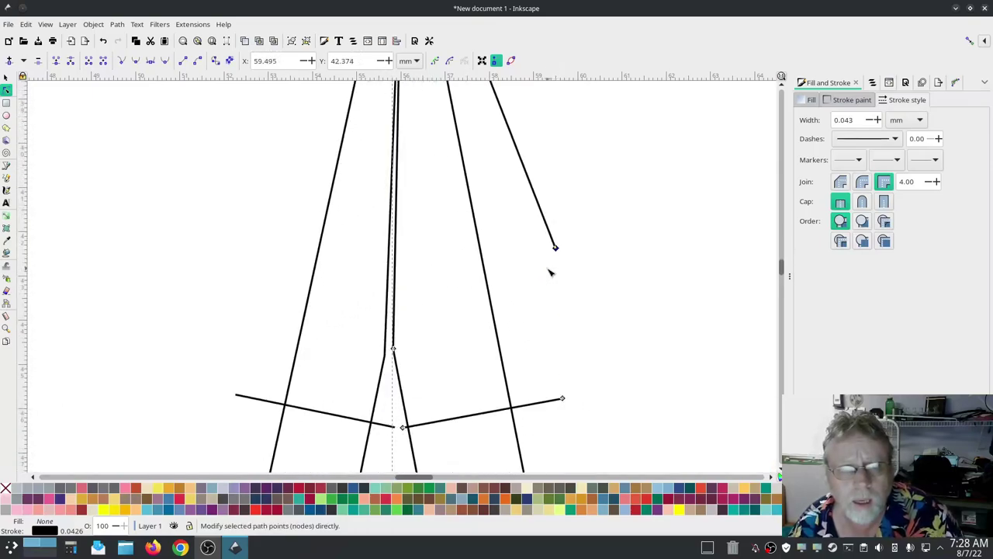
scroll(549, 272, down, 2)
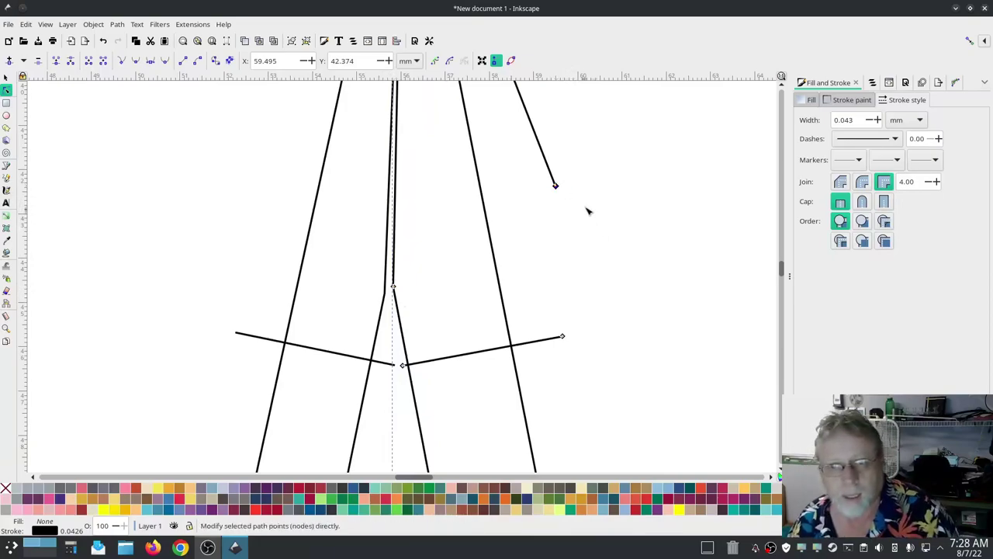
key(Delete)
- Move the left column's inner corner node back beside the right column's corner at the inner apex
click(390, 290)
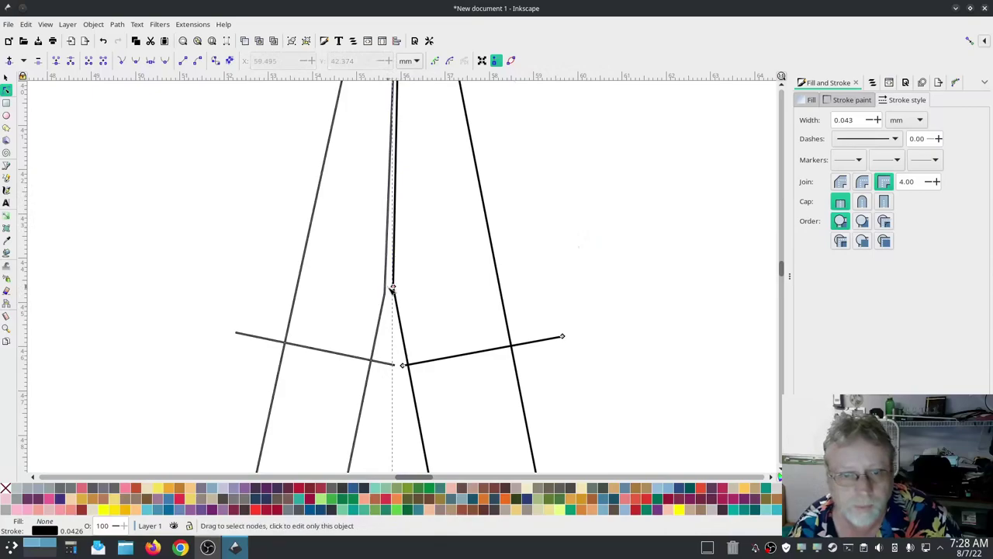
drag(386, 296, 396, 285)
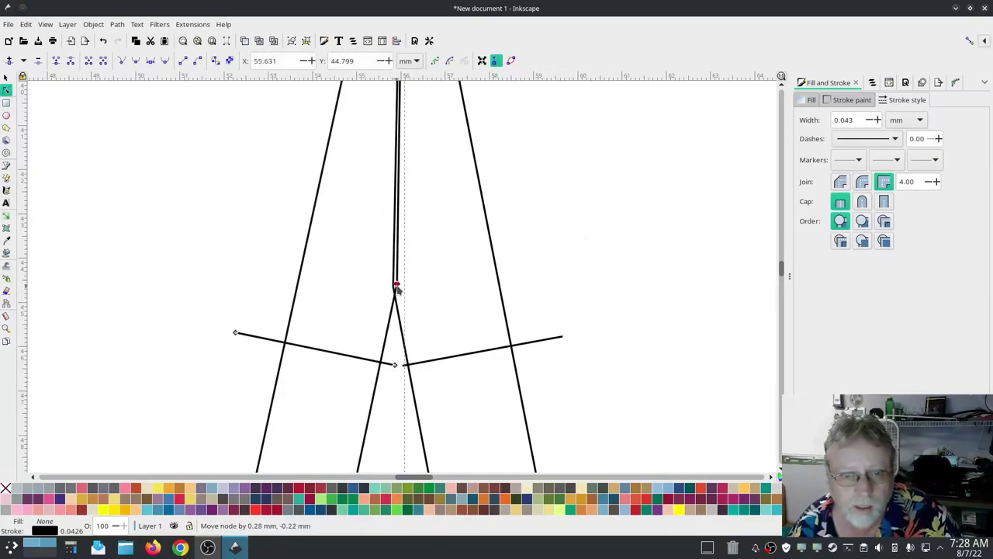
- Check in the objects list which path forms each leg and crossbar of the two letters
scroll(524, 275, up, 10)
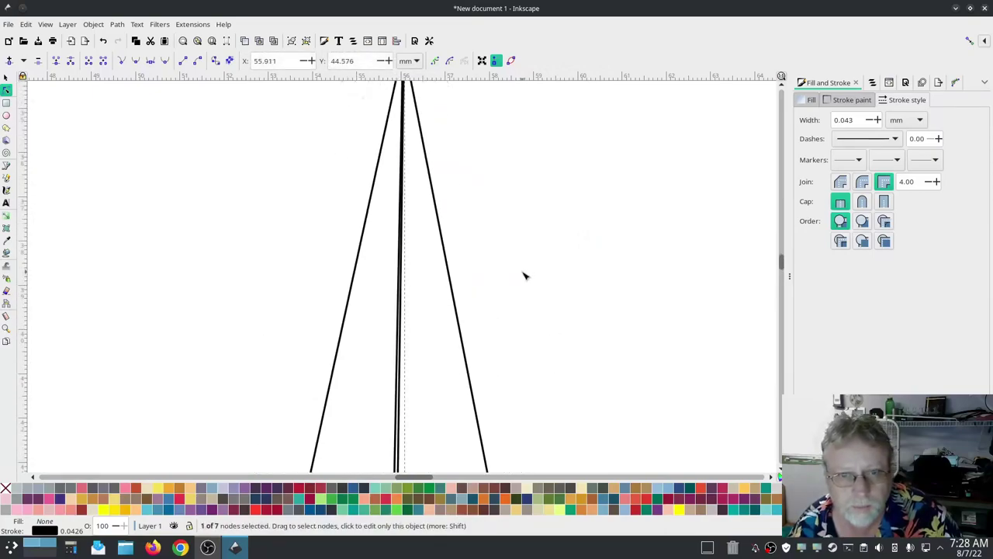
scroll(523, 276, down, 5)
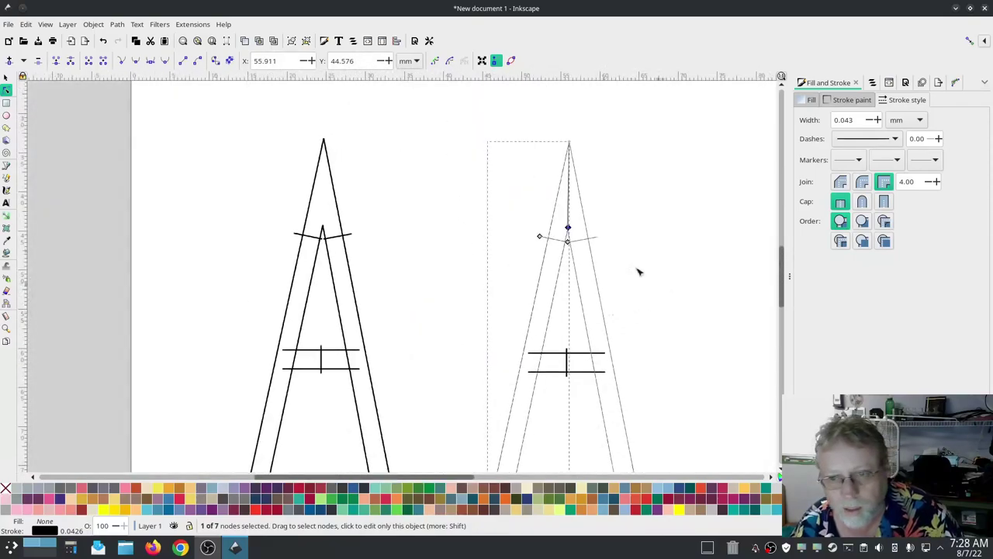
click(5, 77)
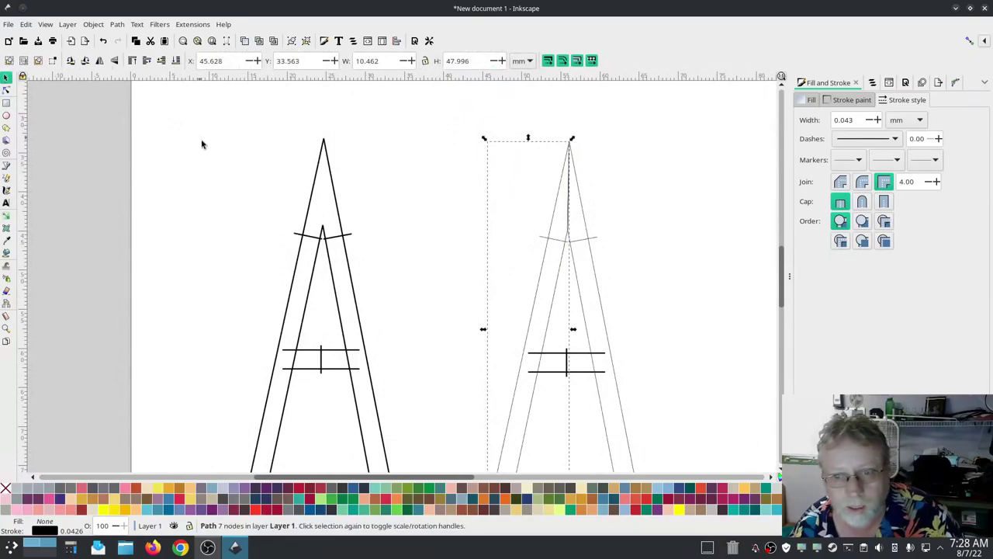
click(193, 24)
mouse_move(236, 133)
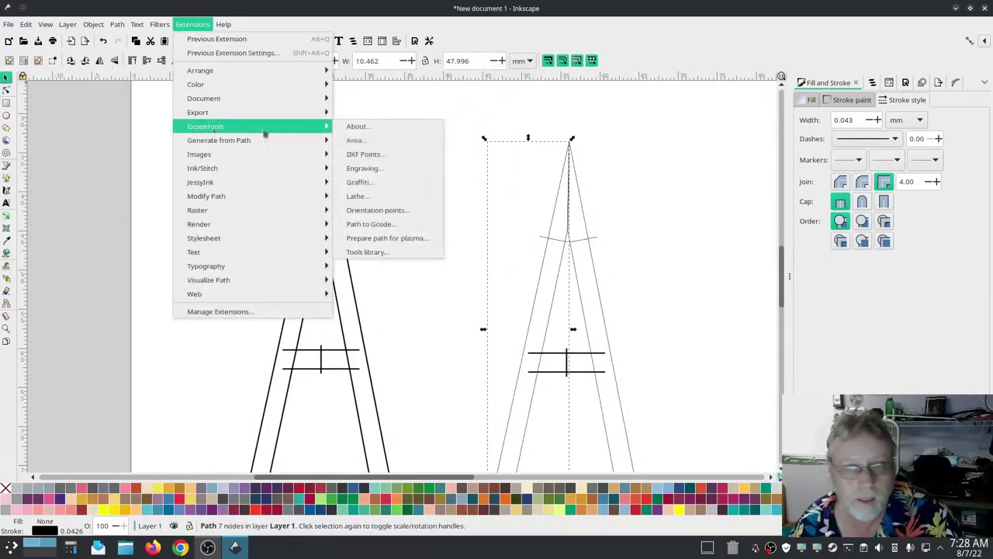
click(873, 82)
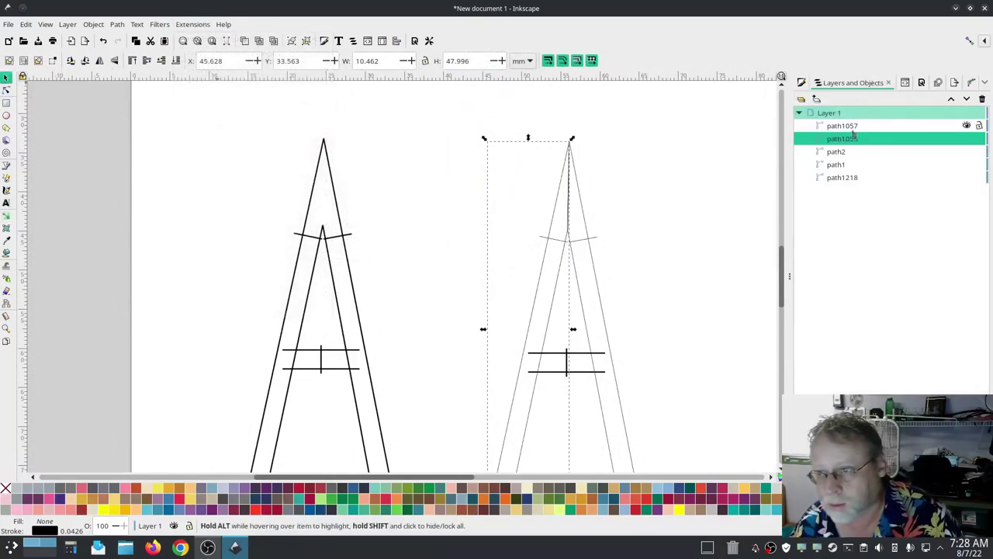
click(843, 178)
click(835, 166)
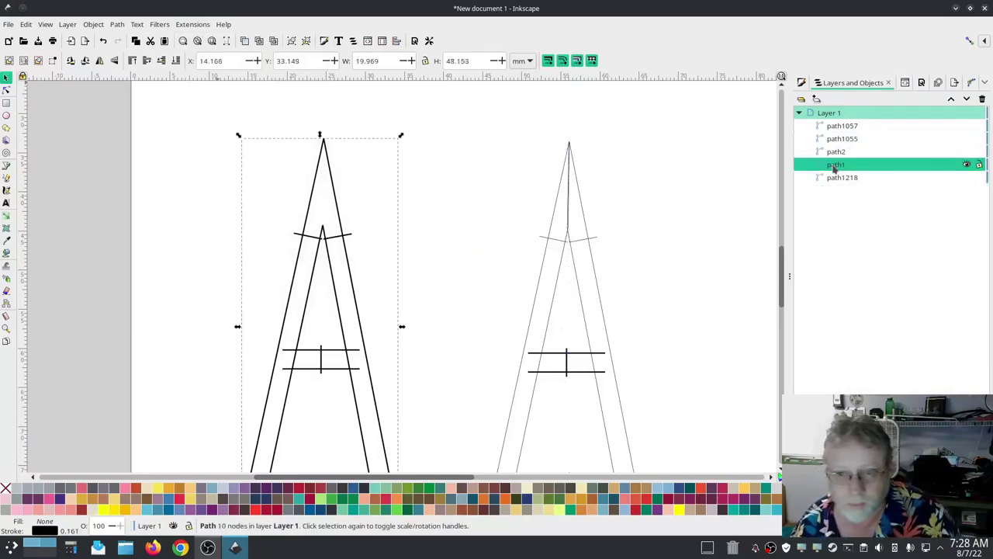
click(839, 179)
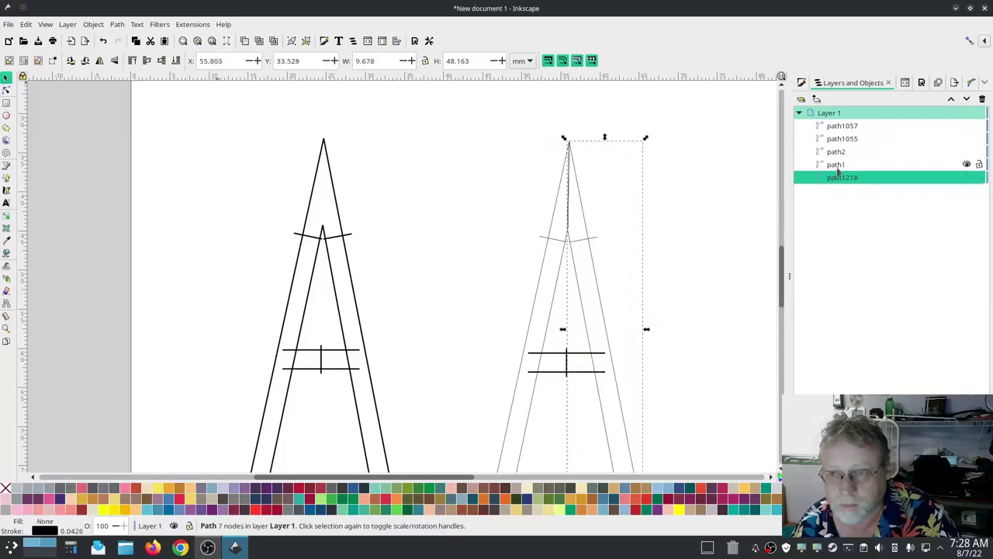
click(837, 164)
click(836, 152)
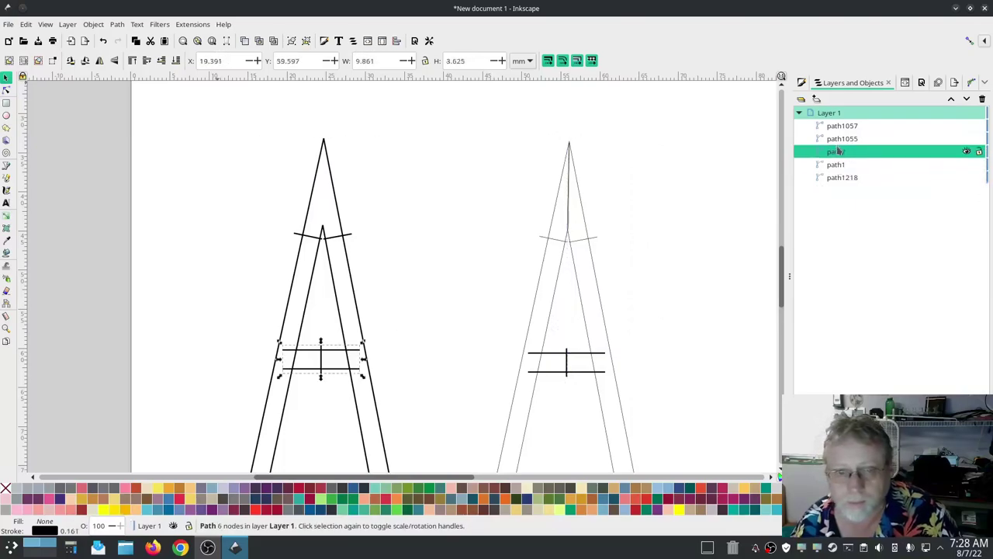
click(841, 140)
click(843, 127)
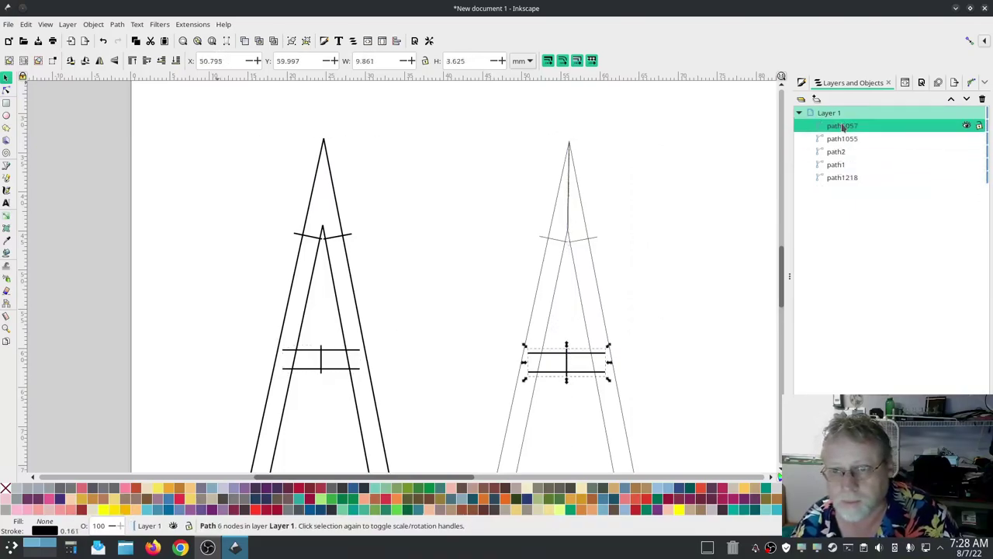
- Move the split copy's right leg up the object order to sit directly below its left leg
click(838, 180)
drag(840, 181, 852, 146)
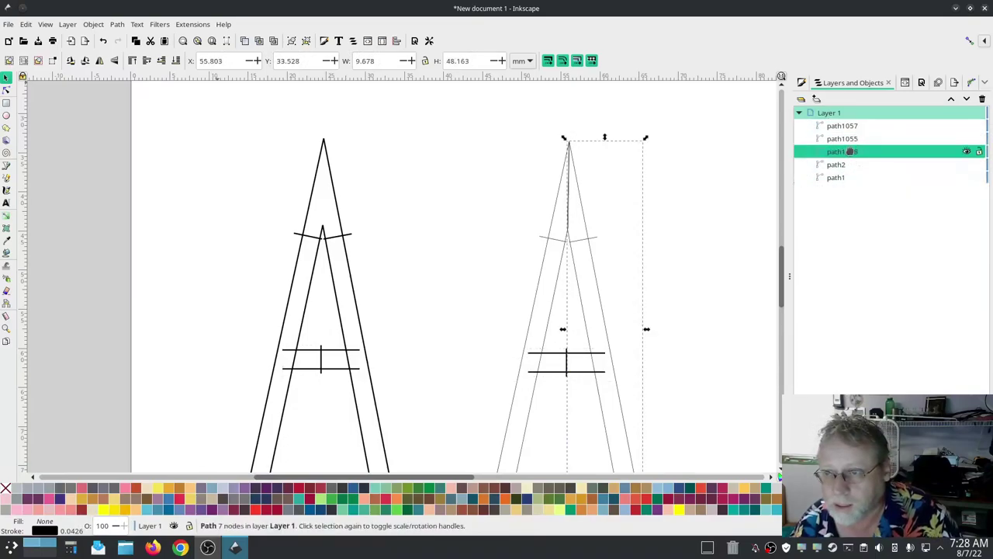
click(848, 138)
click(852, 151)
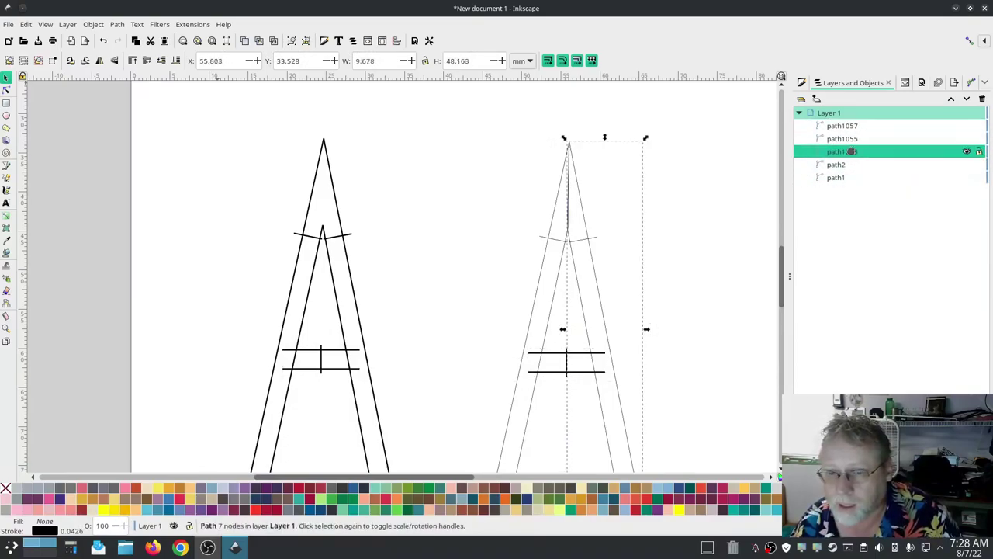
- Preview the stitch plan of the split copy's two legs together in Ink/Stitch Params, then leave the preview
shift+click(845, 139)
click(192, 24)
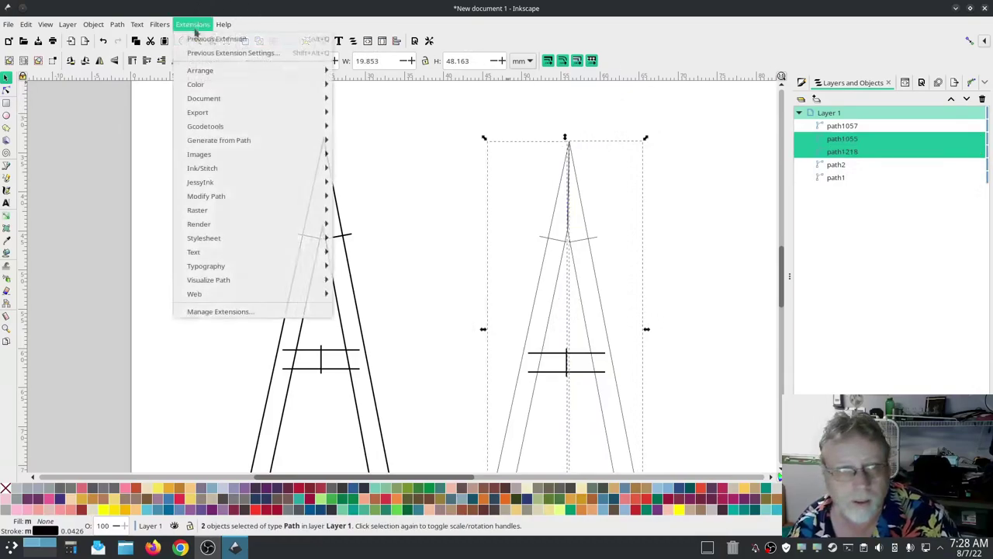
mouse_move(248, 169)
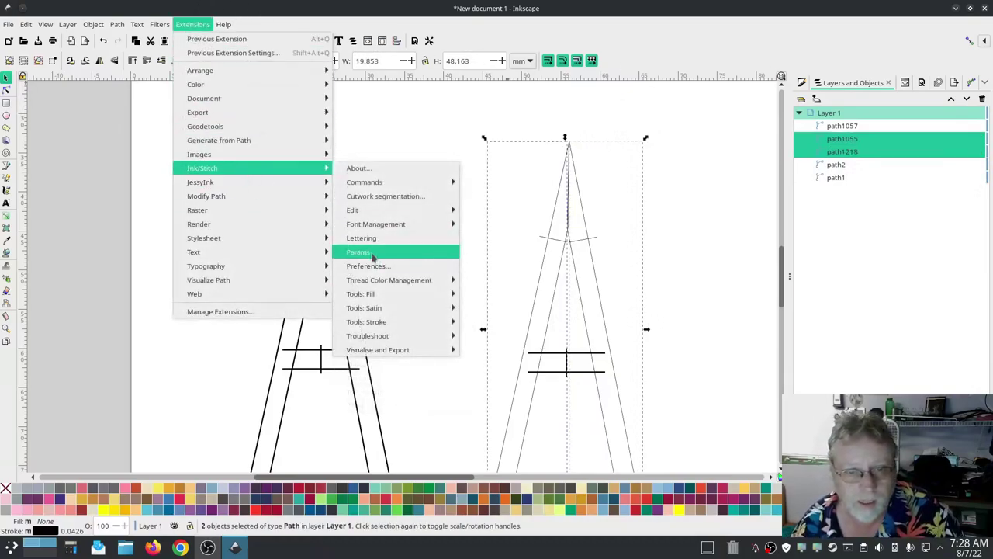
click(359, 251)
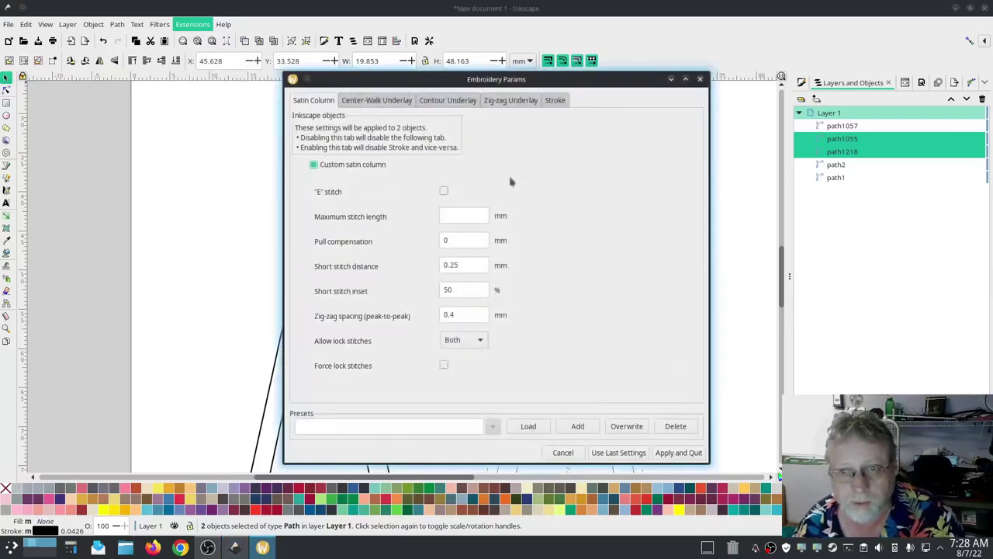
mouse_move(516, 73)
mouse_down()
mouse_move(216, 26)
mouse_move(244, 54)
mouse_up()
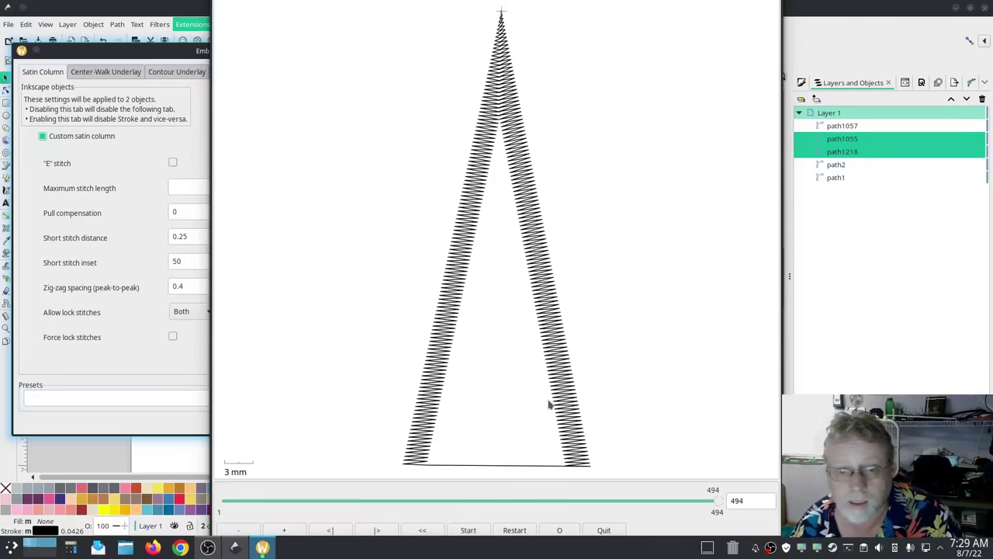
click(173, 428)
click(408, 424)
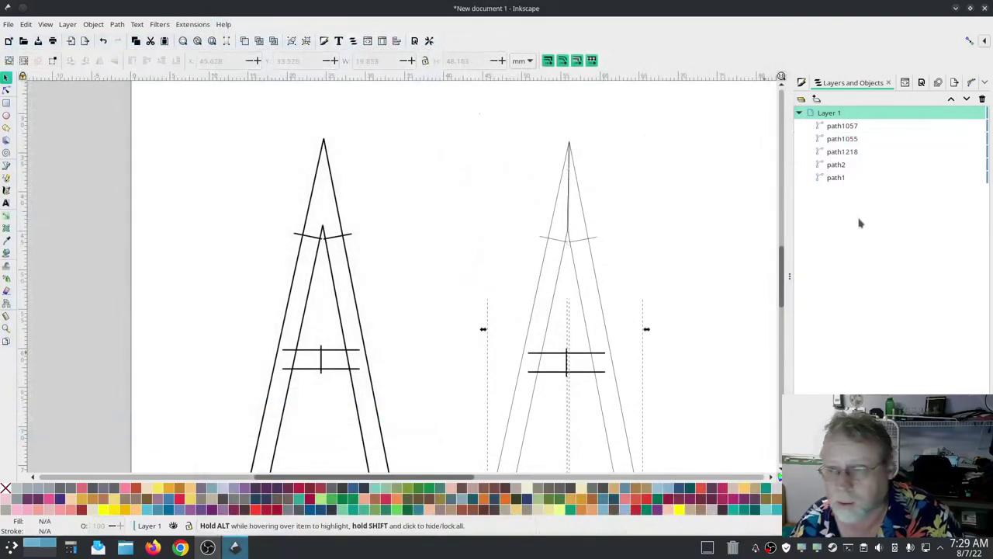
- Reorder the split copy's left leg below its right leg and preview both legs' stitch plan in Ink/Stitch Params
click(852, 139)
drag(851, 140, 863, 157)
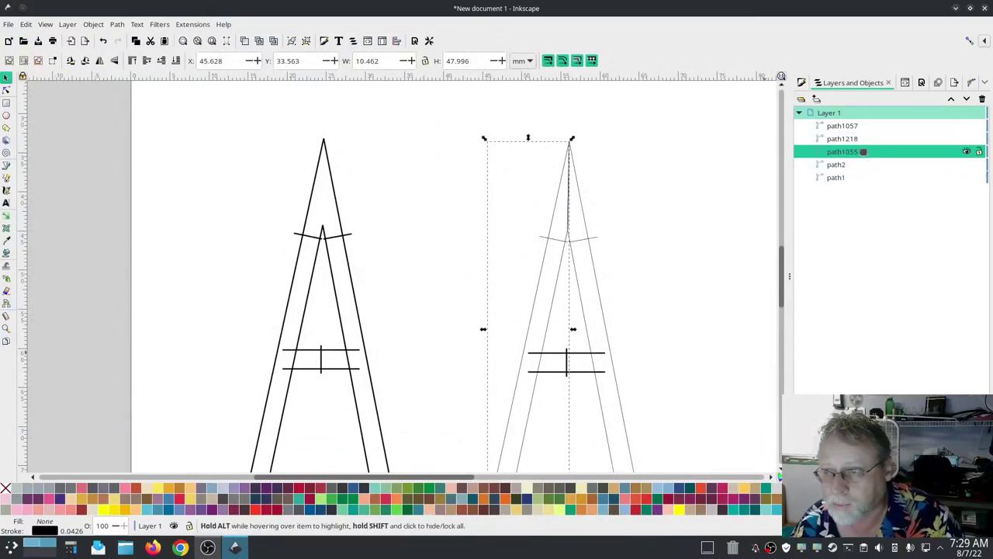
shift+click(856, 140)
click(193, 24)
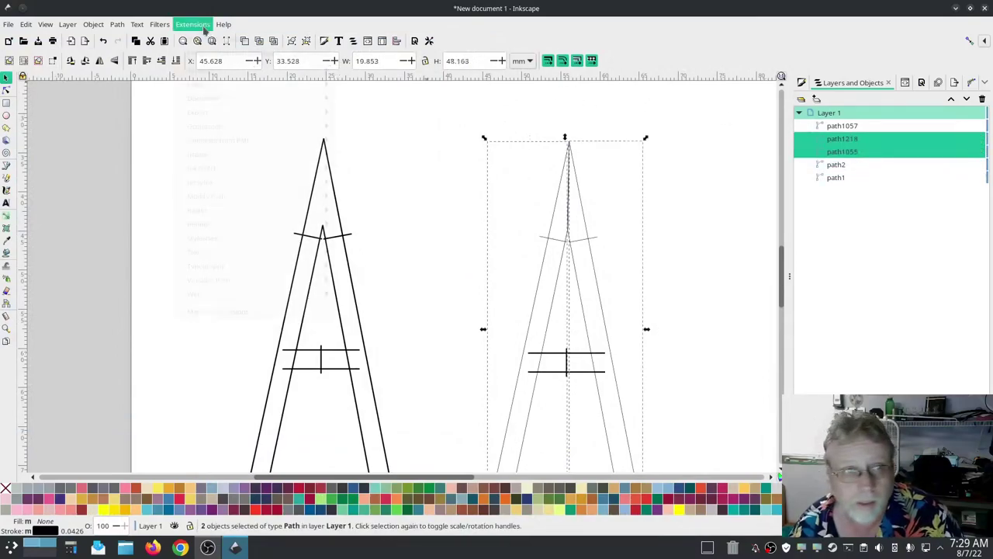
mouse_move(227, 169)
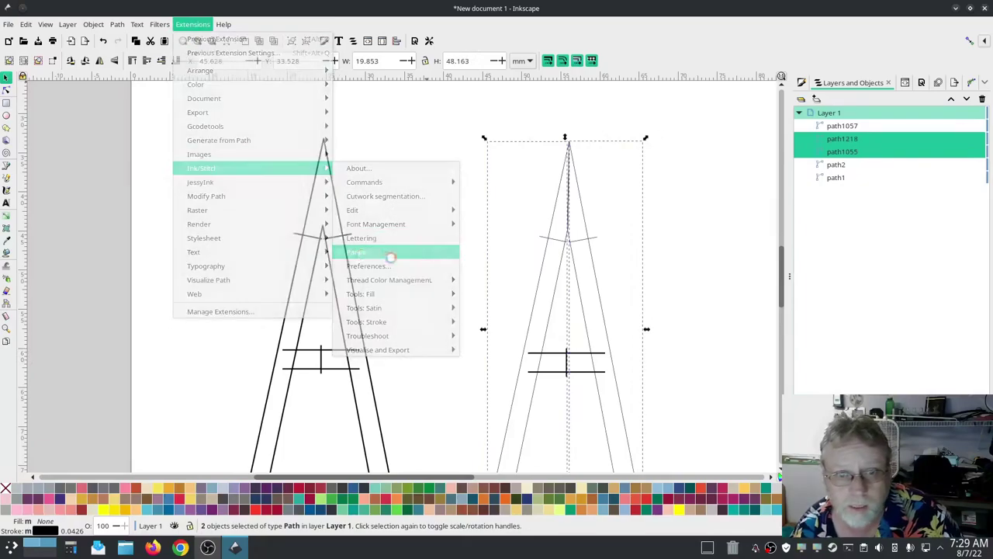
click(355, 251)
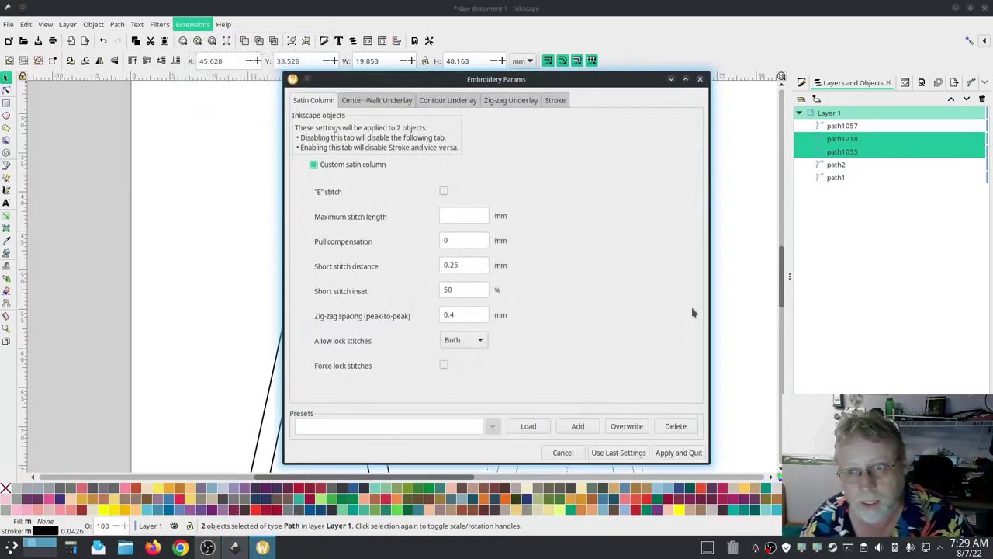
drag(568, 80, 285, 57)
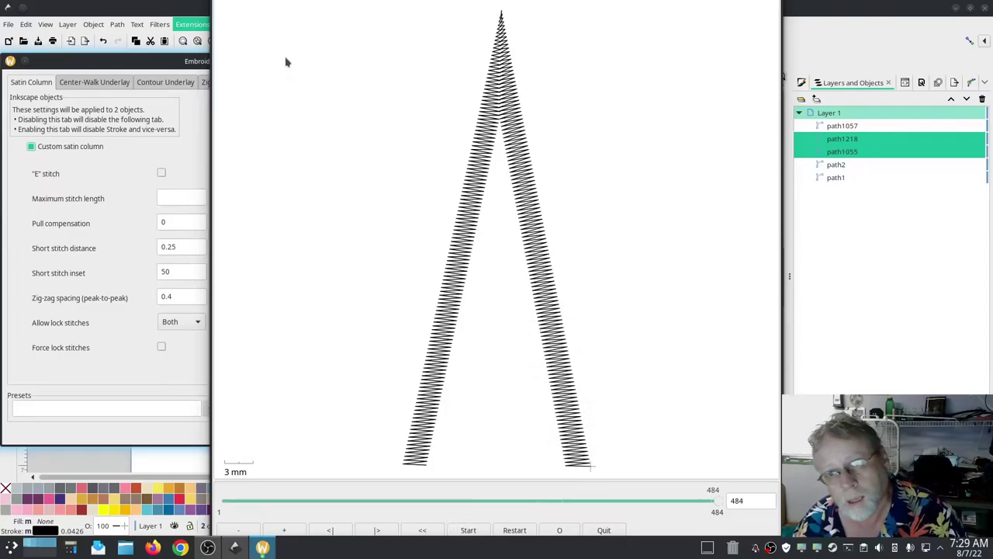
key(Escape)
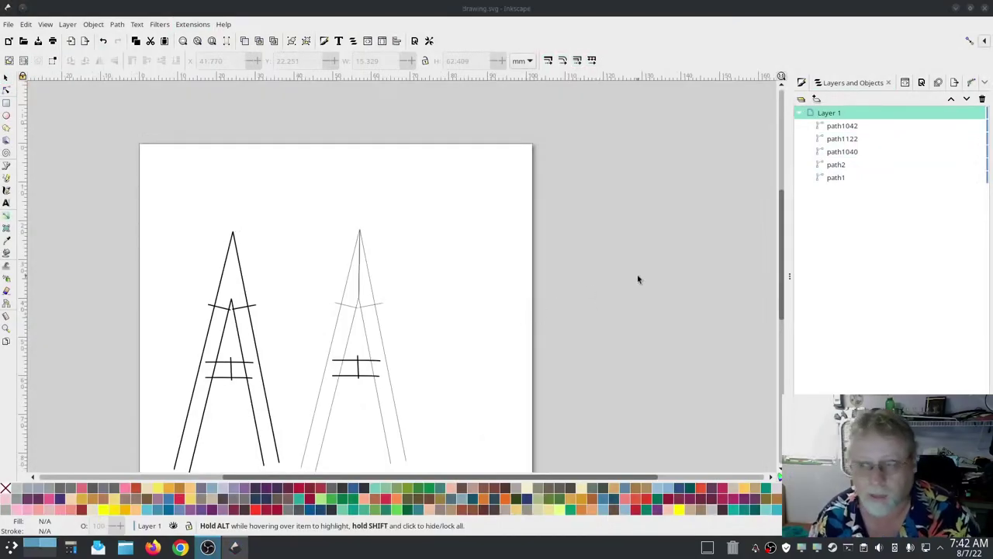
- Run Auto-Route Satin Columns on the original letter's outline and crossbar, with jump-stitch trimming and order preservation off
click(835, 177)
shift+click(836, 166)
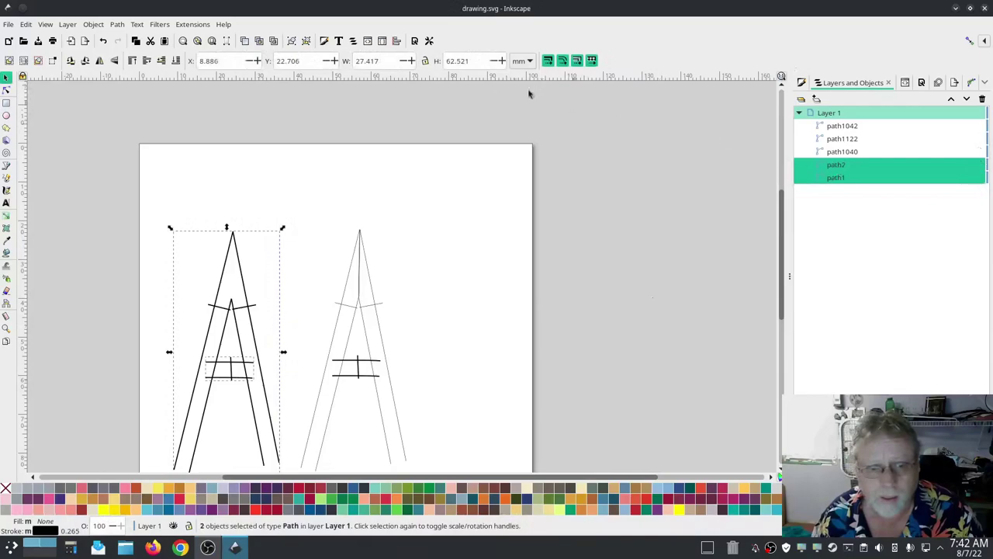
click(193, 24)
mouse_move(240, 168)
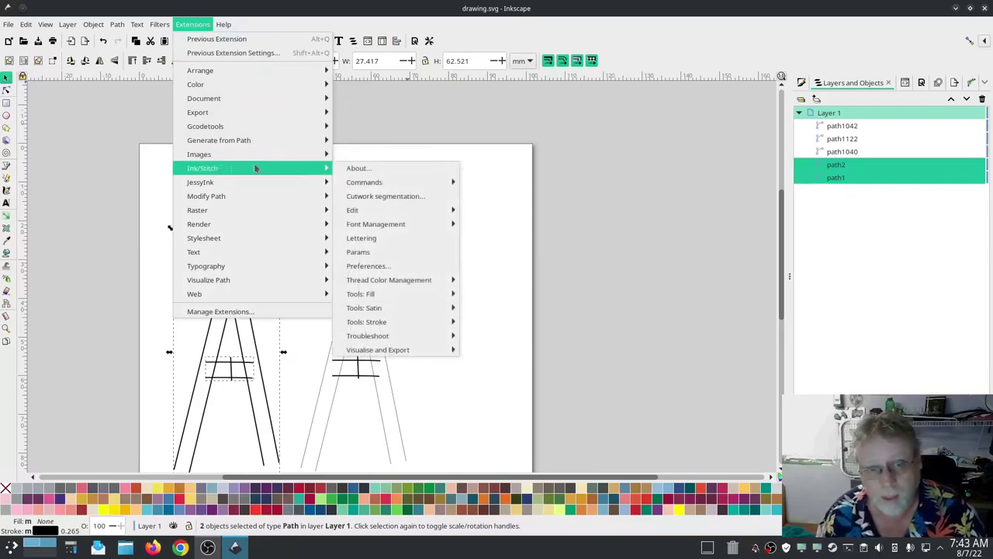
mouse_move(422, 185)
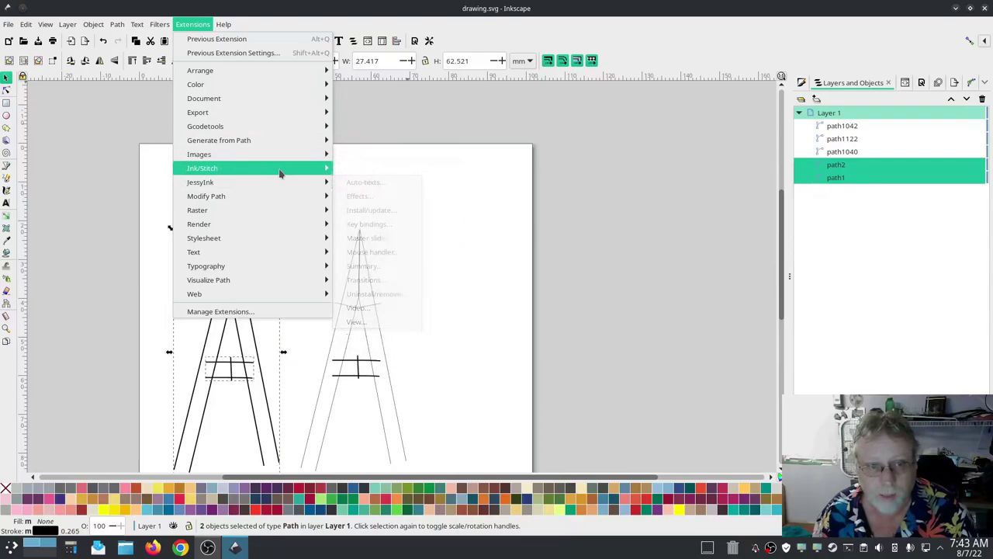
mouse_move(280, 173)
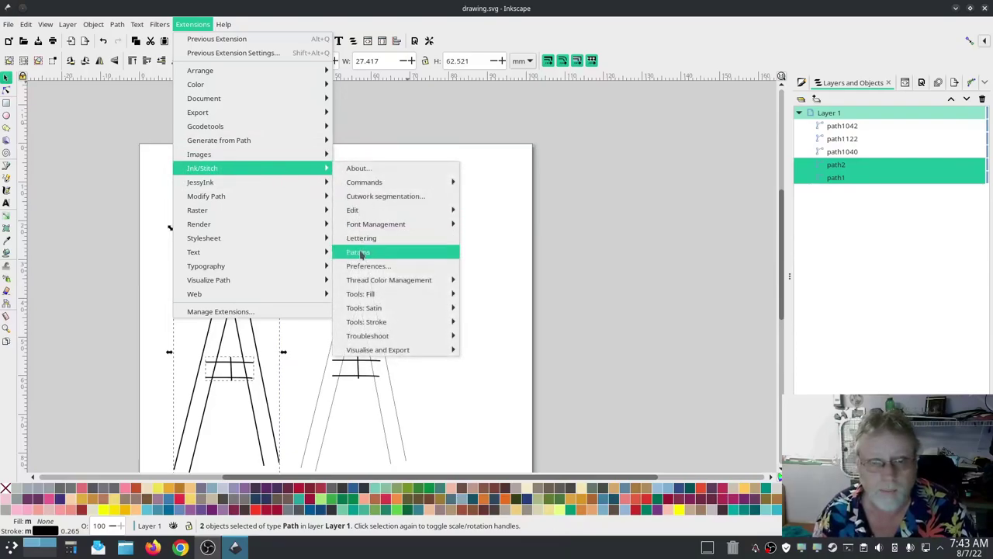
mouse_move(376, 309)
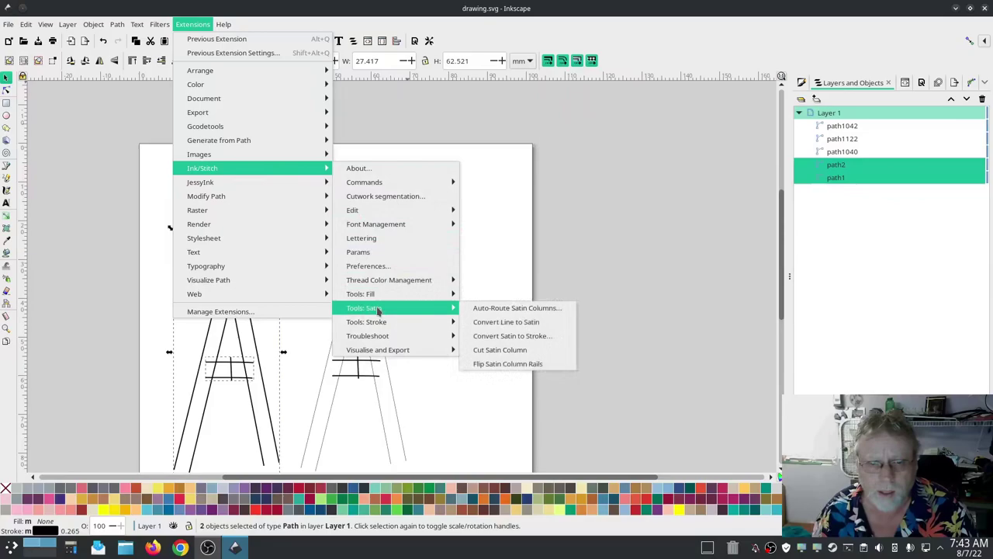
click(504, 309)
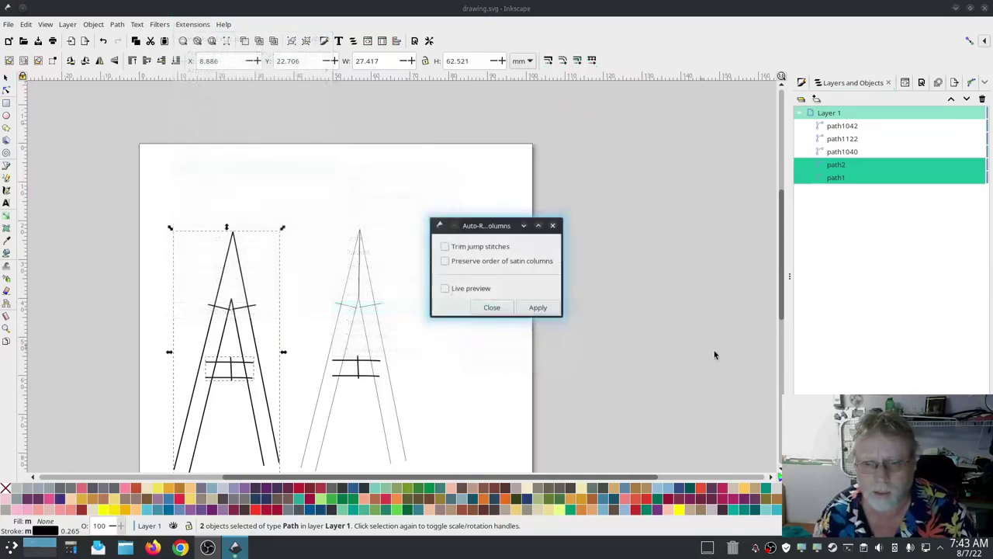
click(547, 309)
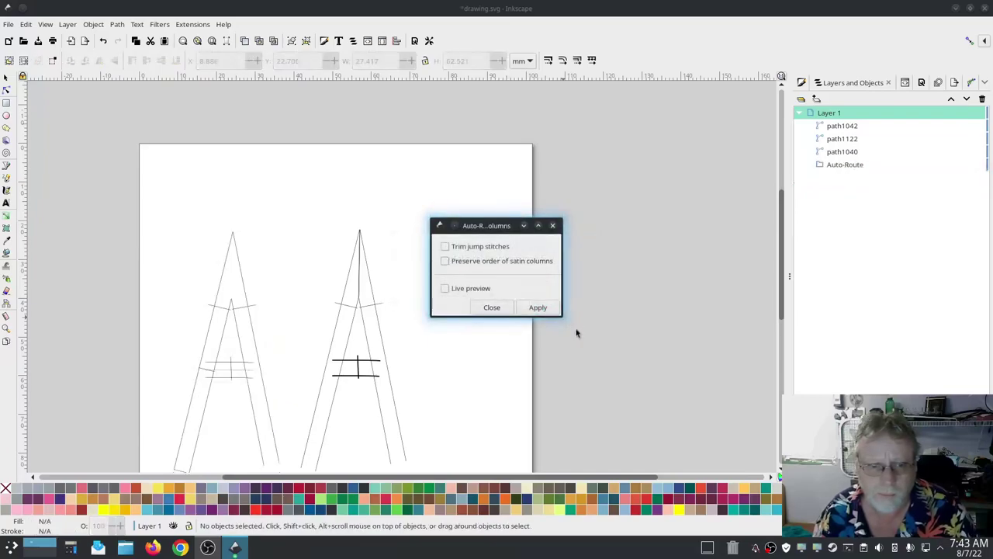
click(501, 309)
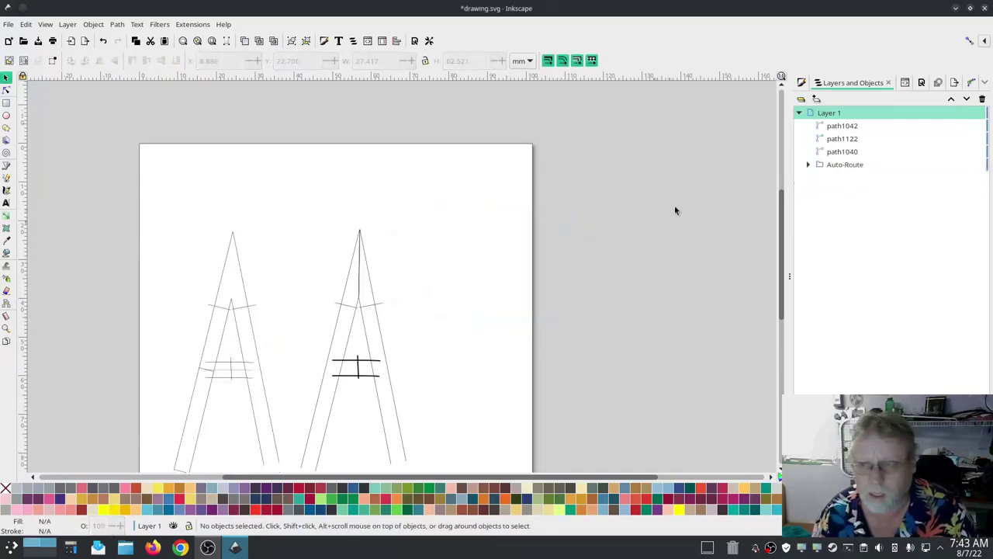
- Run Auto-Route Satin Columns on the split copy's two legs and crossbar, with jump-stitch trimming and order preservation off
click(848, 152)
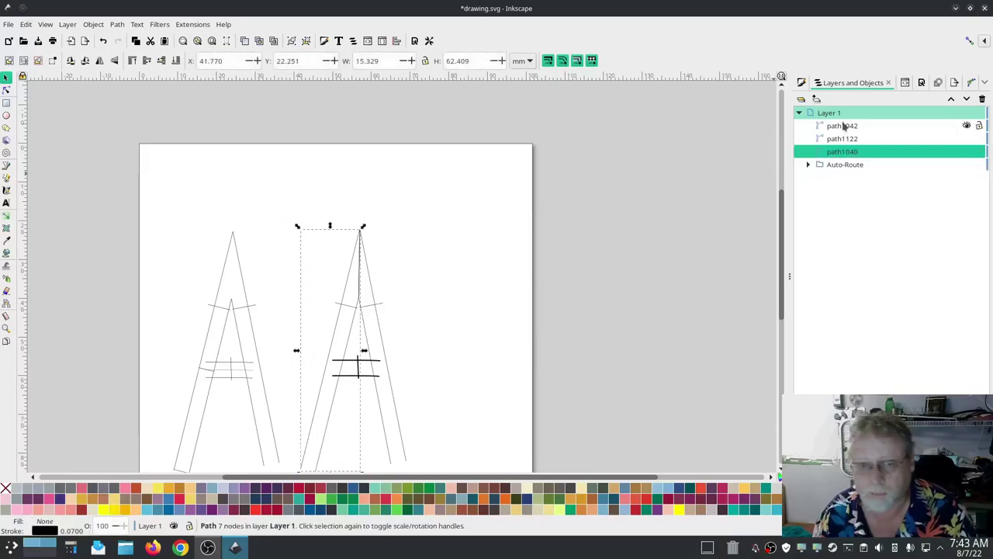
shift+click(845, 127)
right_click(853, 138)
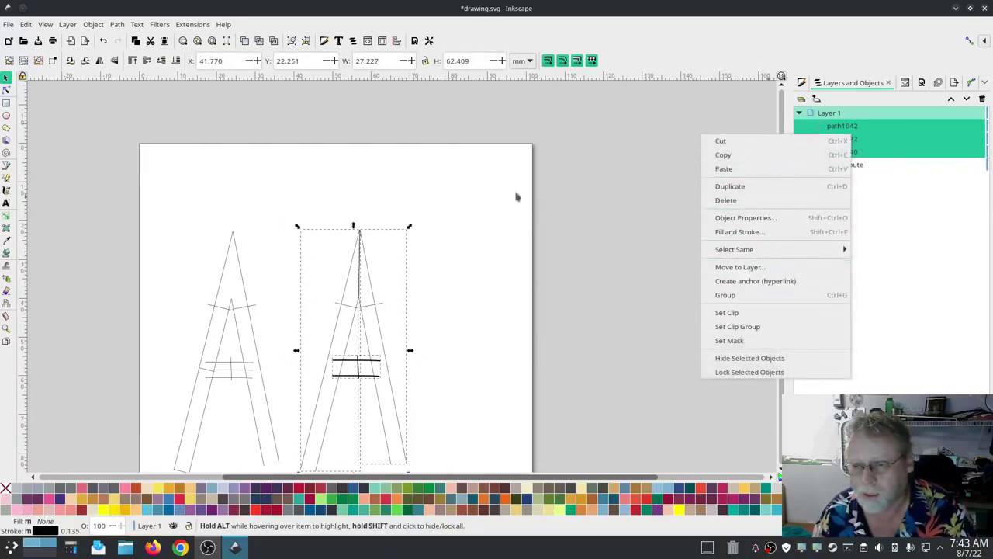
click(194, 26)
click(194, 27)
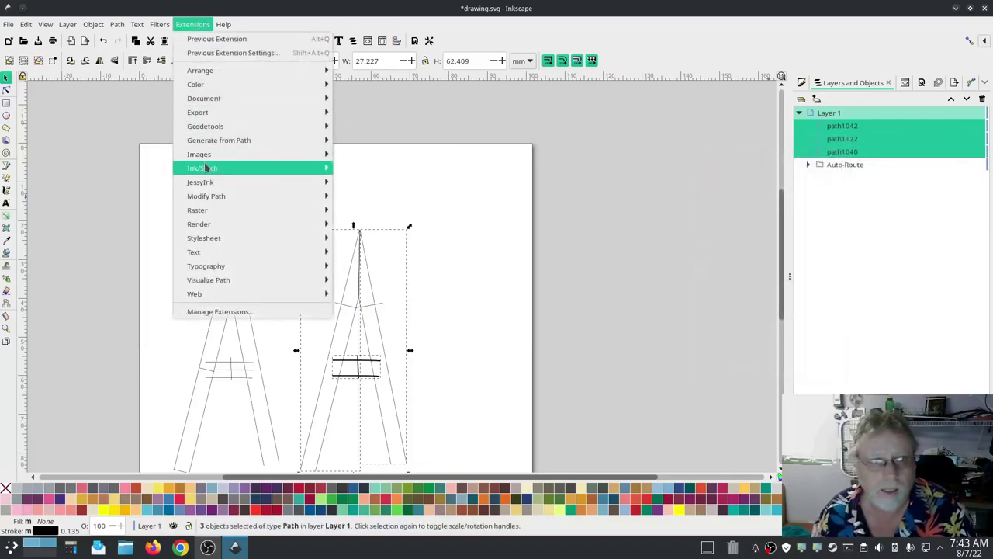
mouse_move(206, 168)
mouse_move(380, 309)
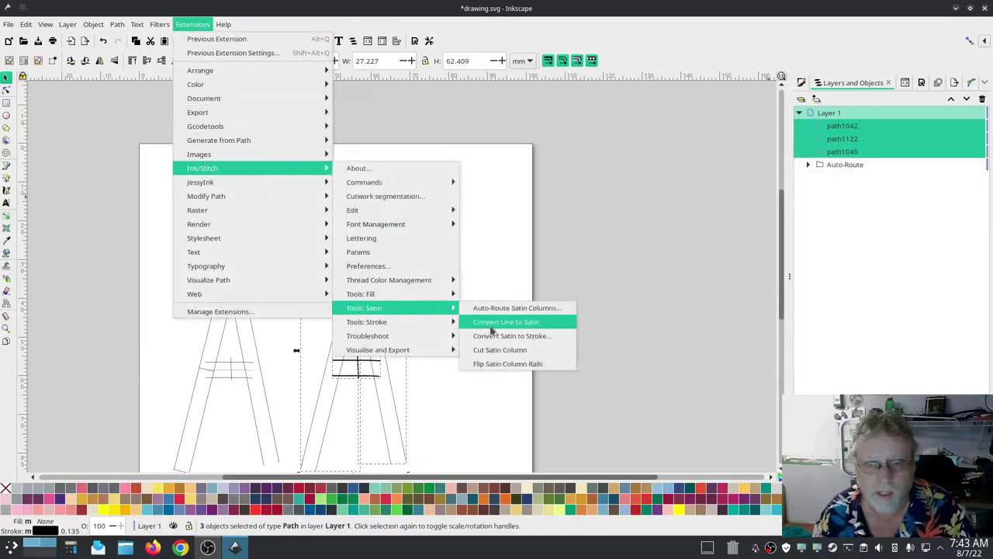
click(497, 309)
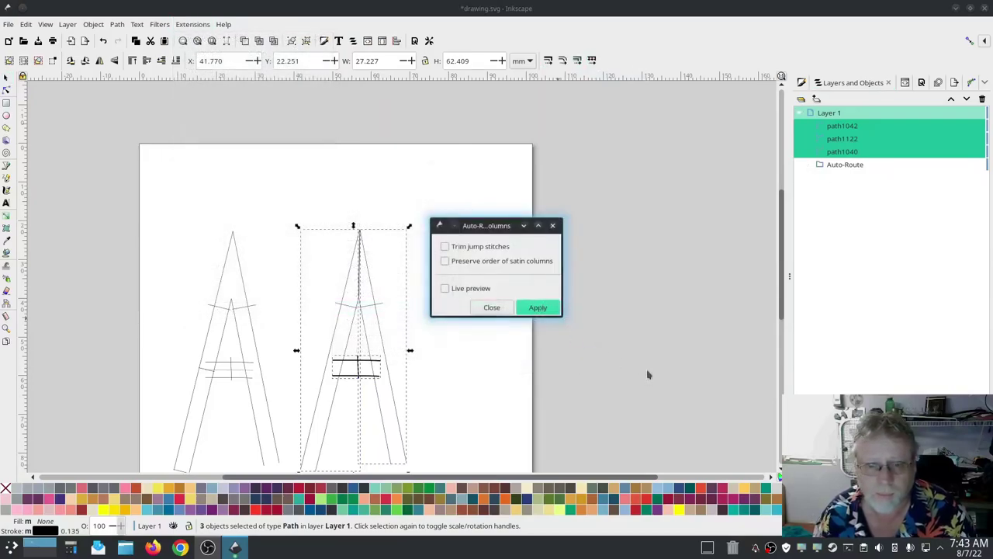
key(Return)
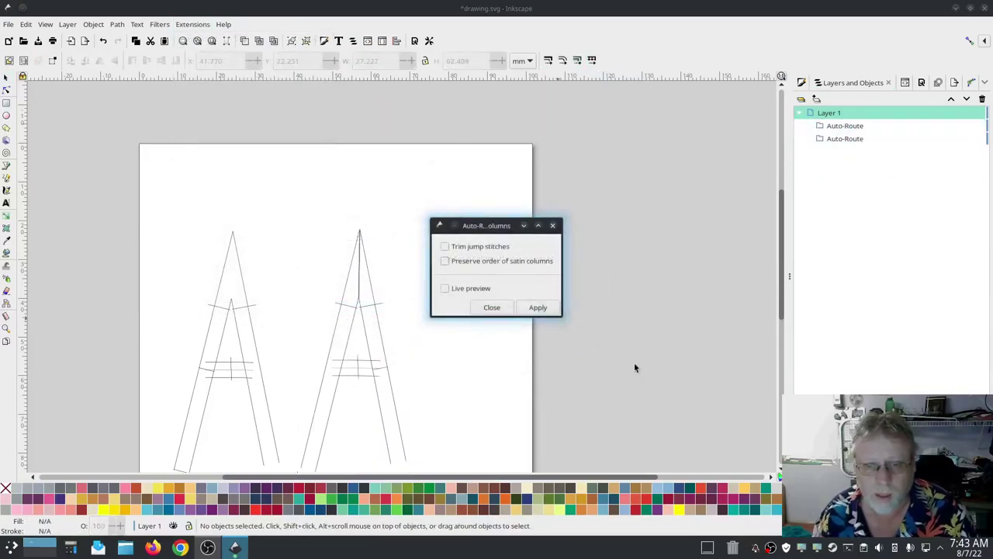
click(492, 307)
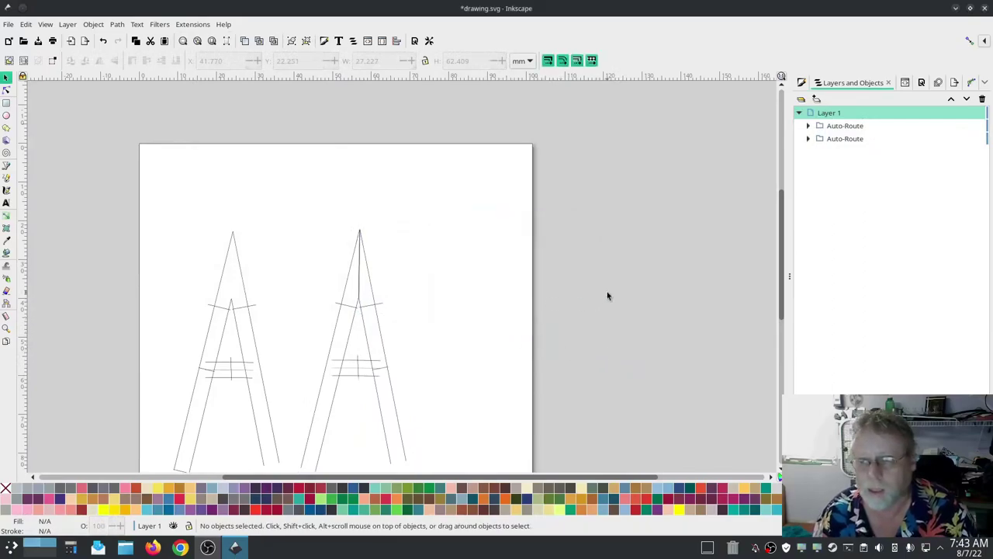
- Expand both Auto-Route groups and play the whole design in Ink/Stitch's Simulator / Realistic Preview at up to 512 stitches/sec
click(808, 126)
click(807, 204)
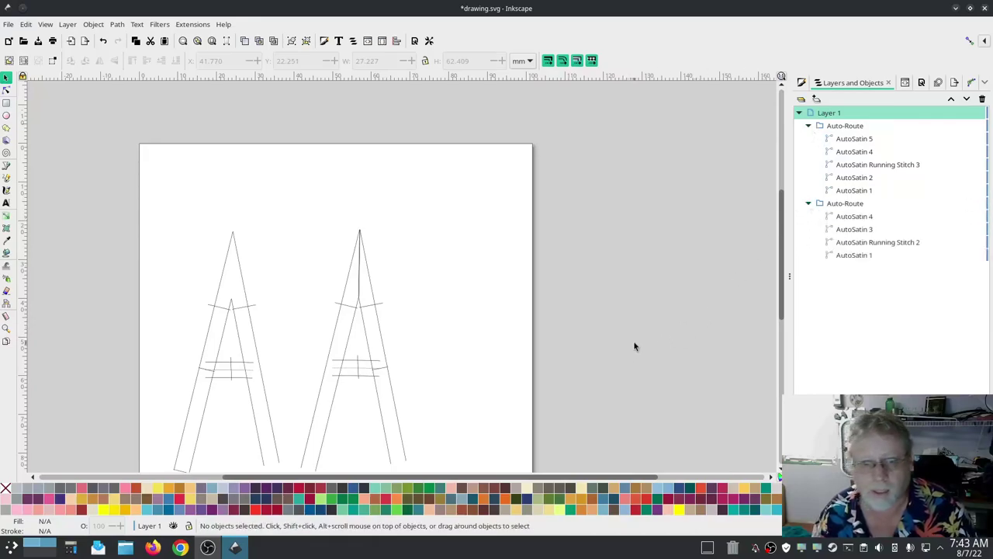
click(206, 24)
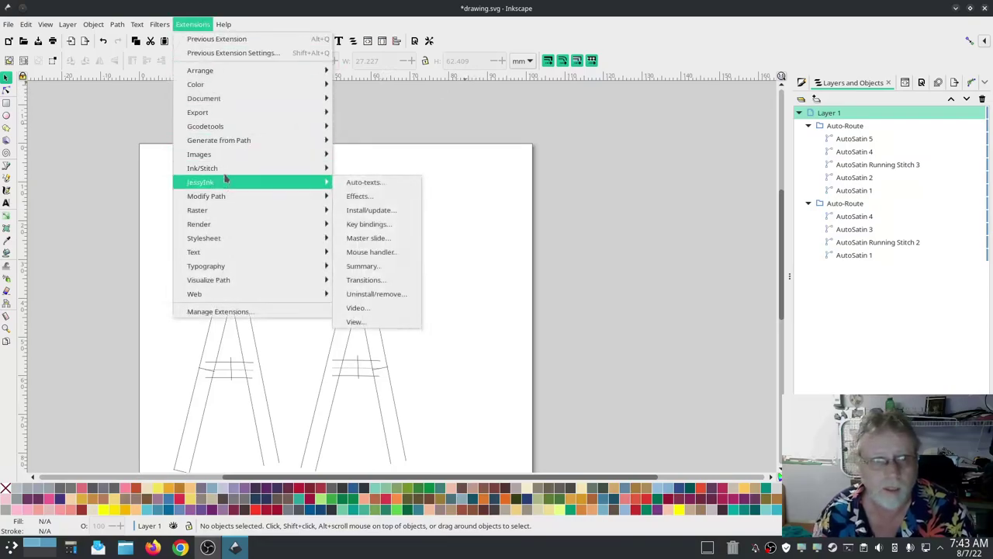
mouse_move(400, 351)
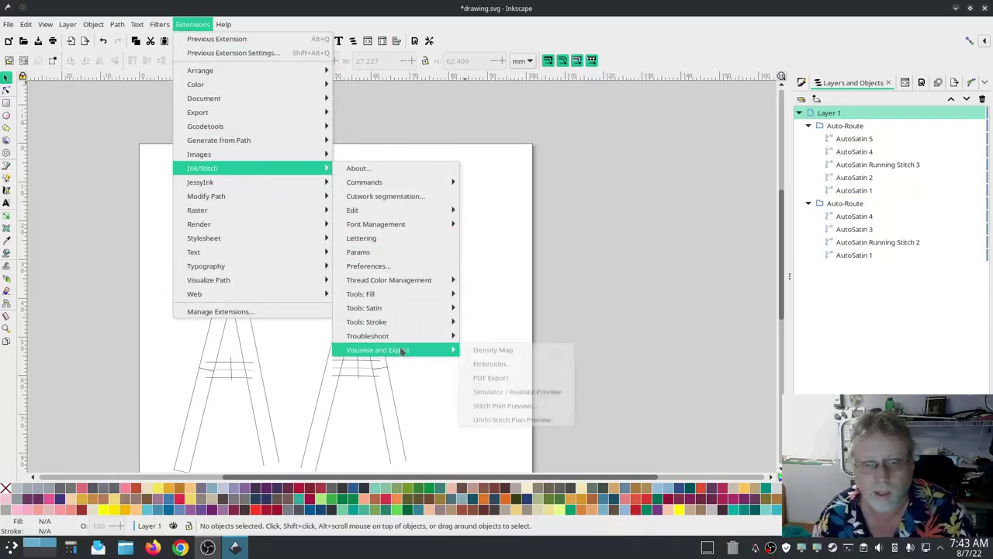
click(535, 393)
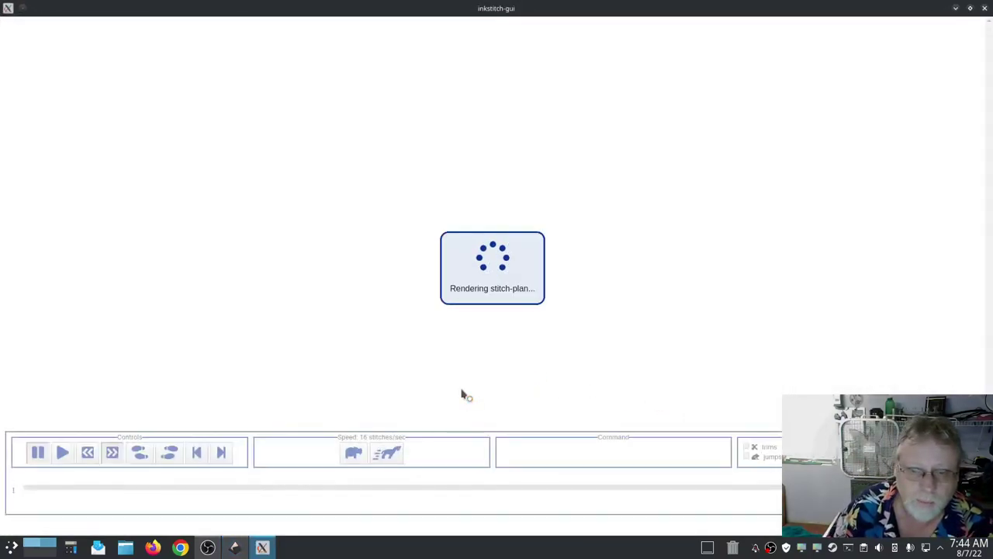
click(392, 455)
click(392, 455)
click(396, 456)
click(396, 456)
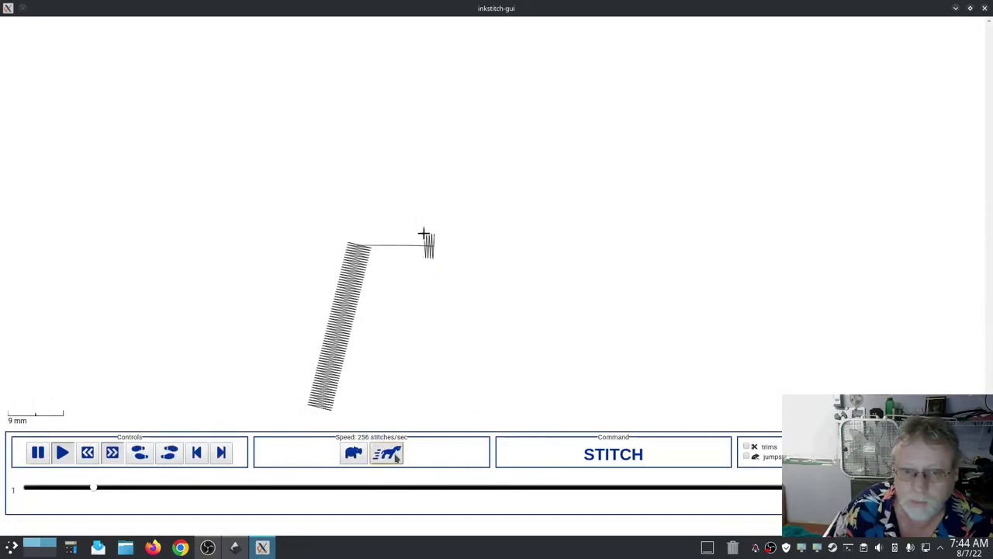
click(396, 456)
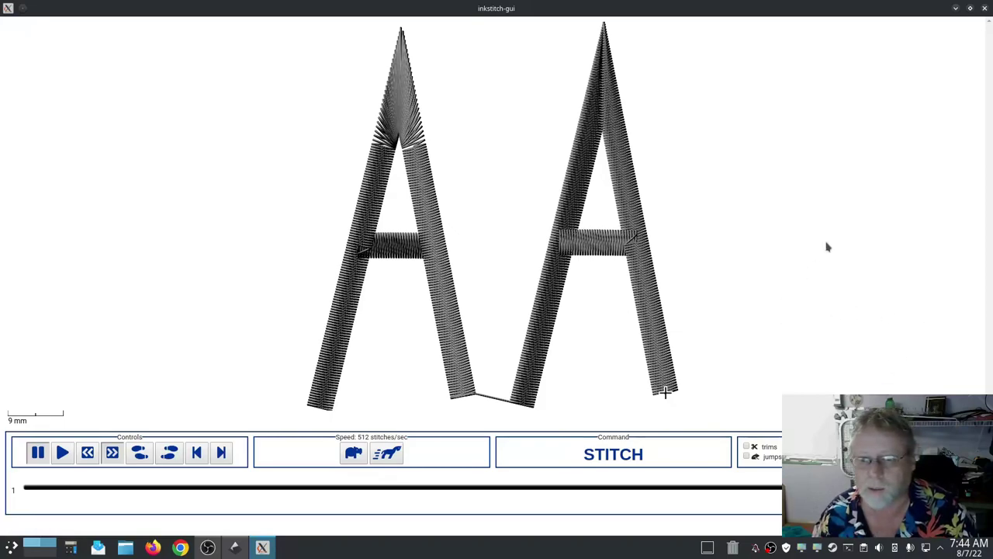
click(985, 8)
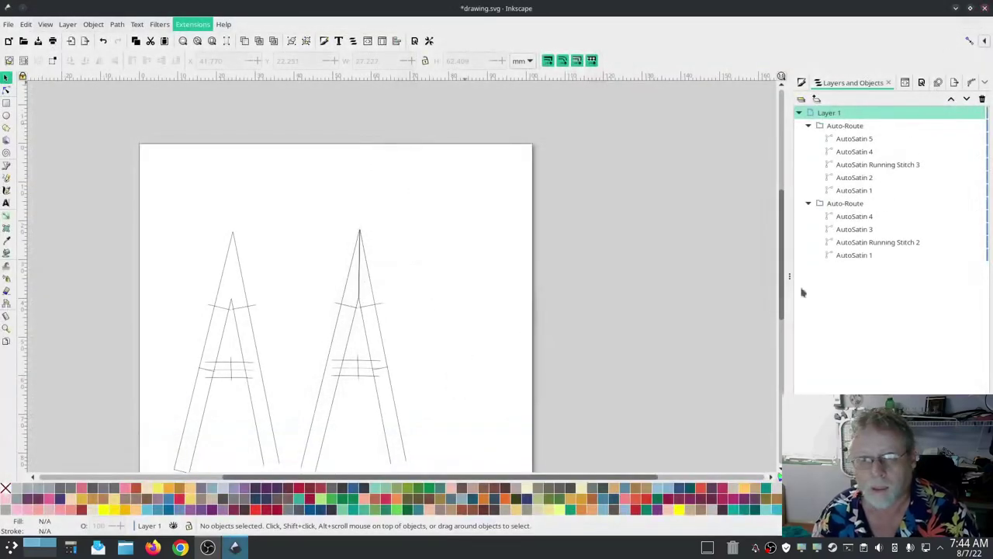
- Save the SVG drawing, and save it again as drawing.dst in the Ink/Stitch Tajima Embroidery Format
click(7, 24)
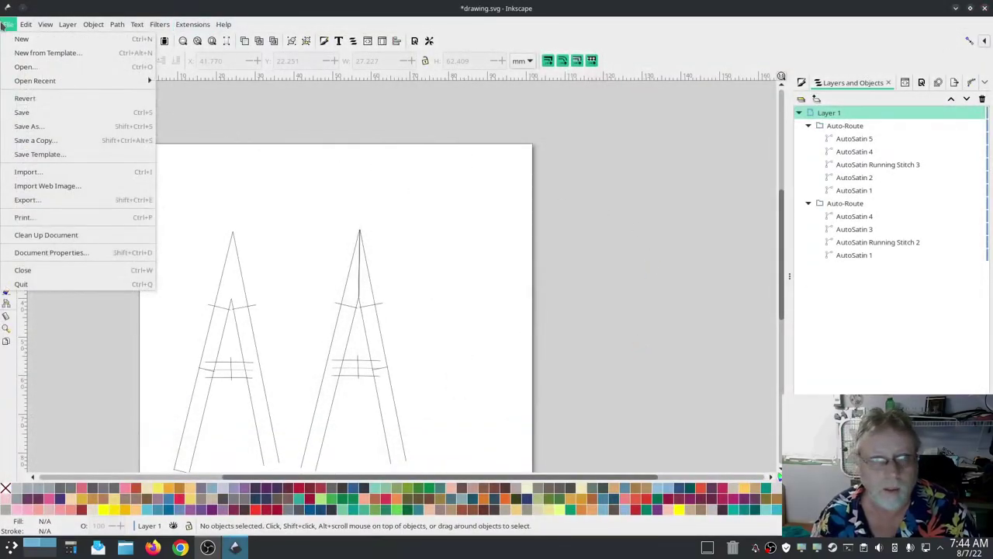
click(31, 117)
click(7, 25)
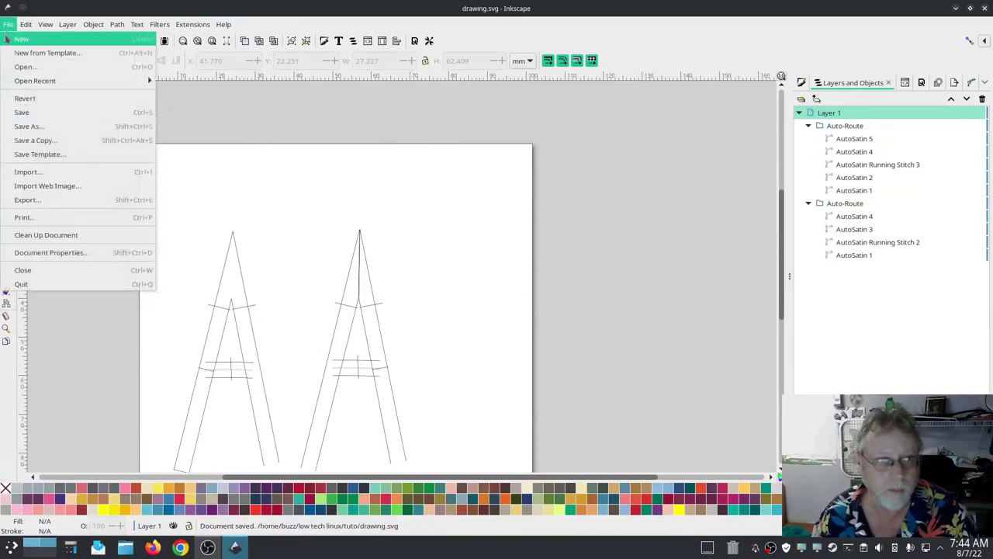
click(45, 129)
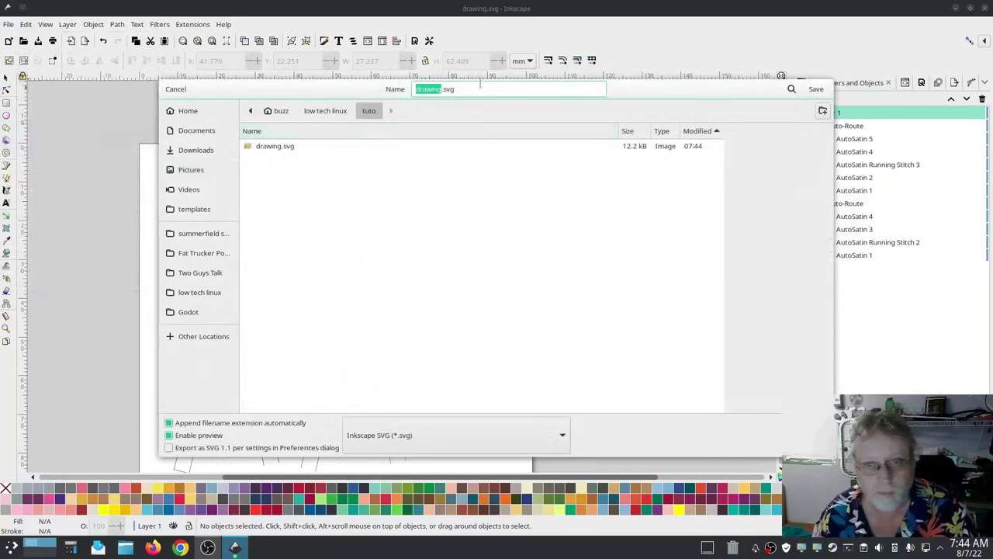
click(482, 86)
key(BackSpace)
key(BackSpace)
text(ds)
key(BackSpace)
text(dst)
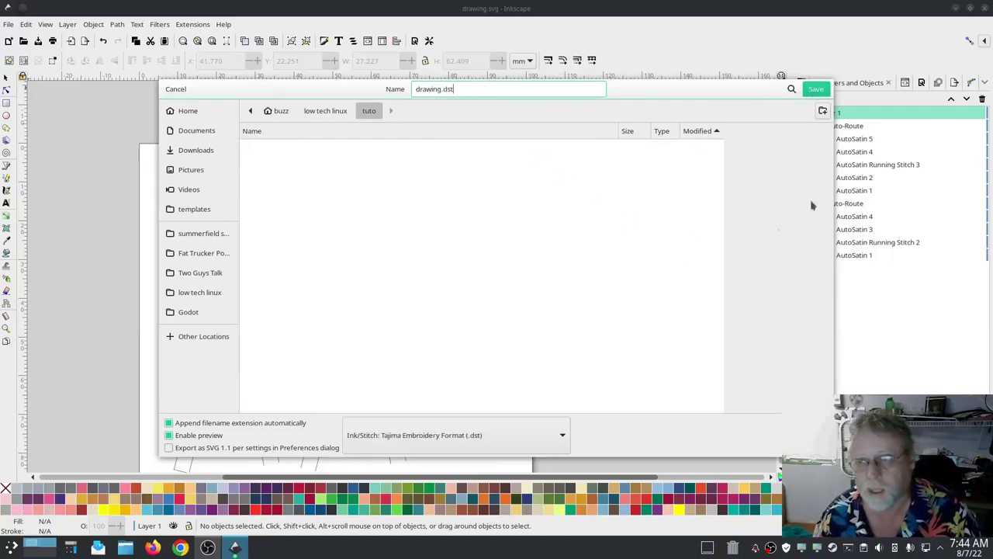
key(Return)
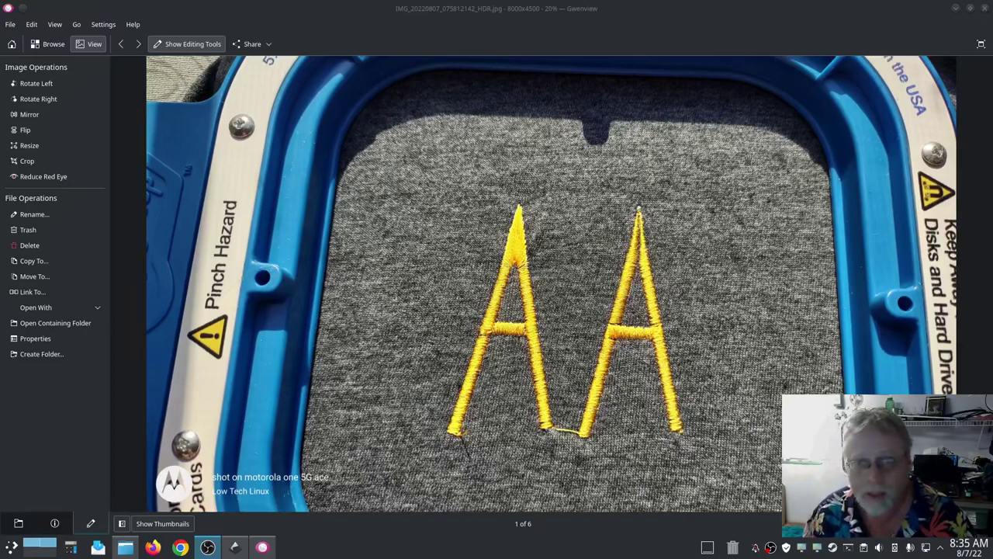
- Close the stitch-out photo, switch back to Inkscape and move the lower inner-rail node of the second A's right leg to X 56.537, Y 39.427 mm
click(987, 8)
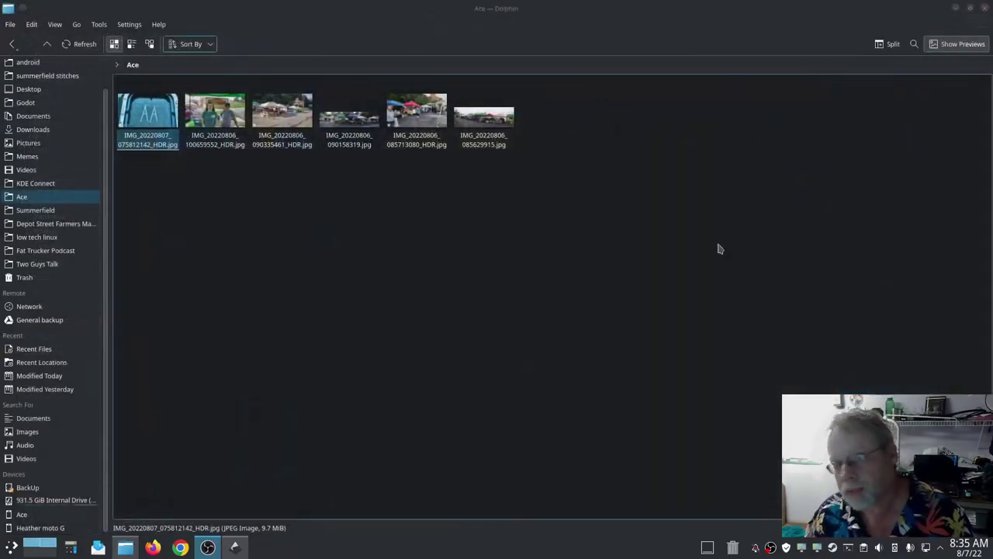
click(235, 547)
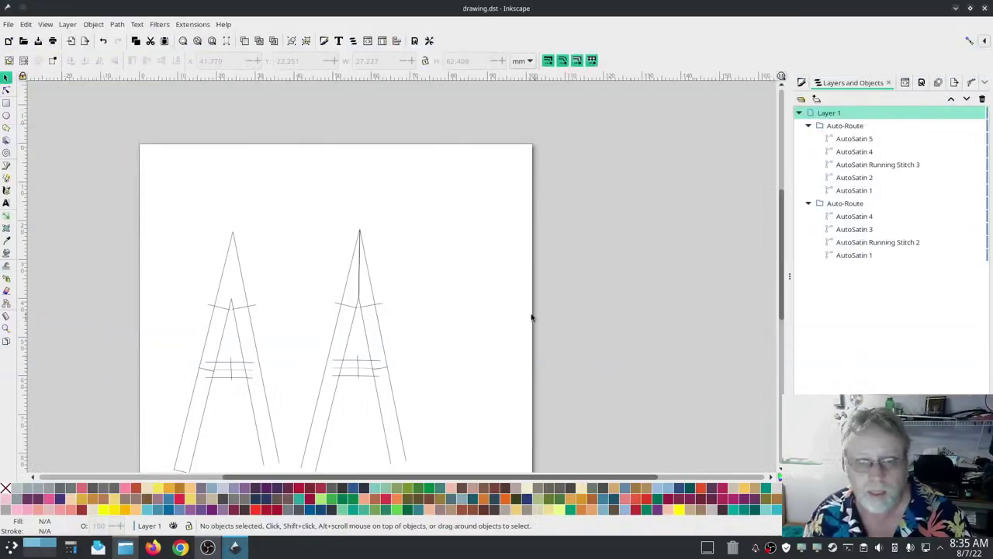
scroll(353, 272, up, 5)
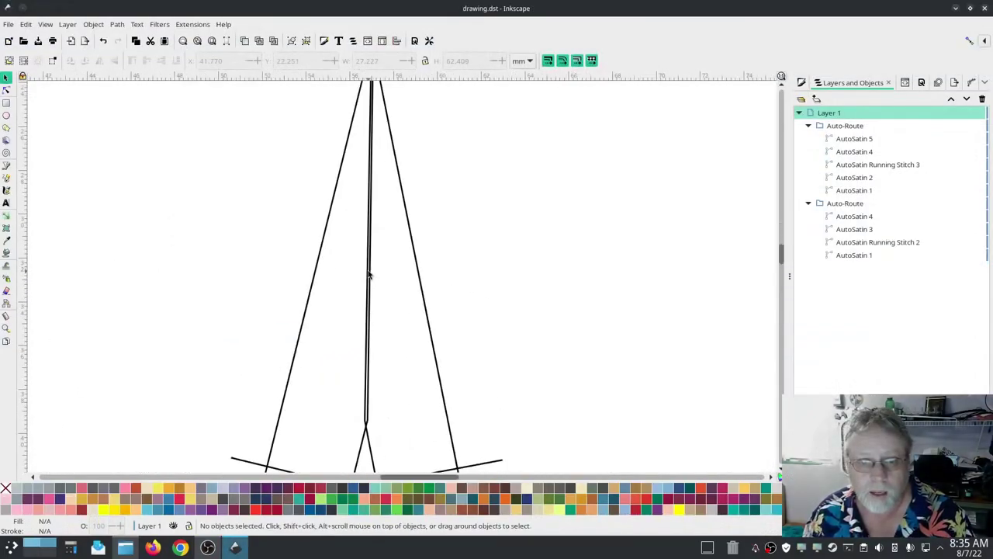
click(369, 369)
click(6, 91)
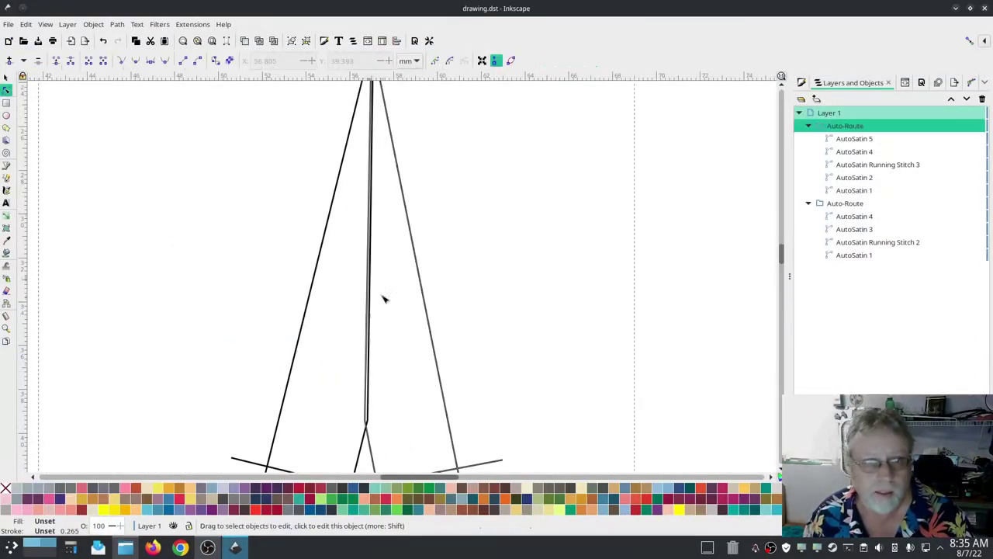
click(379, 314)
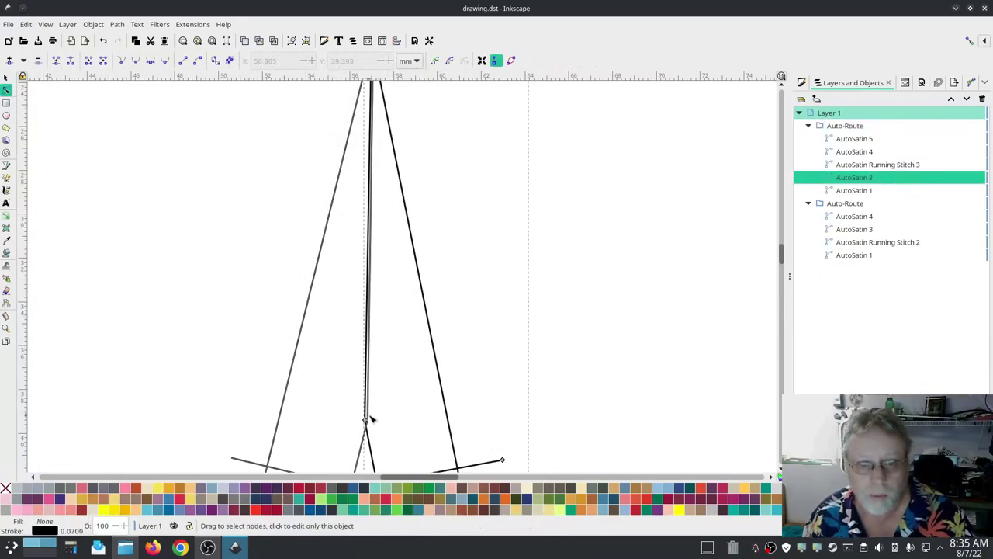
drag(364, 420, 362, 420)
- Move the top node of the right leg's inner rail outward to X 56.981, Y 22.279 mm, over the left leg
scroll(379, 321, up, 2)
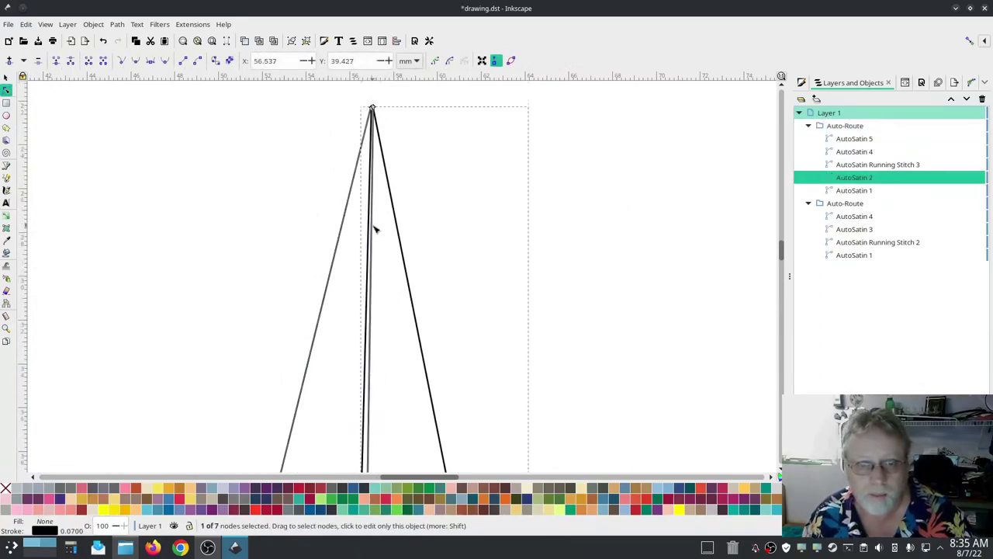
drag(372, 109, 372, 107)
scroll(374, 108, up, 5)
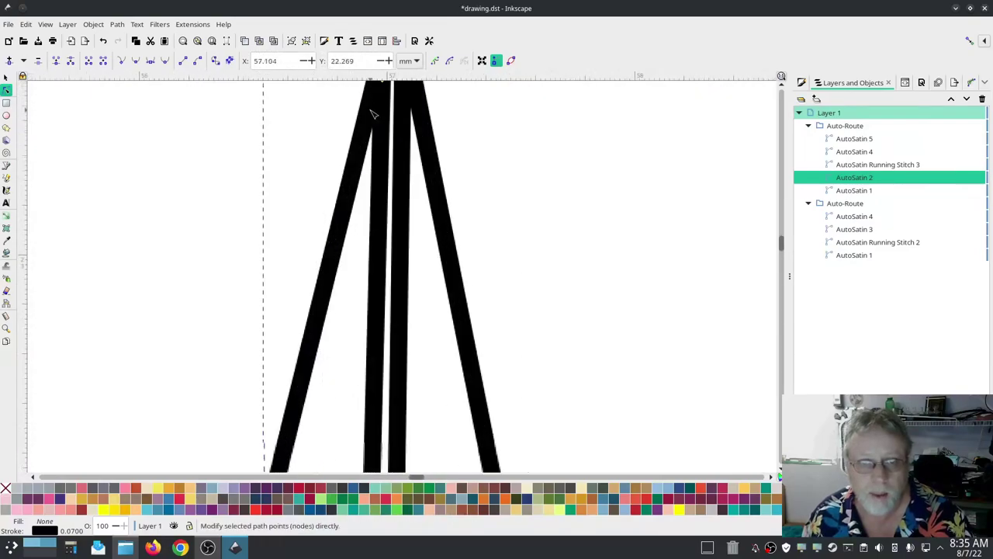
scroll(375, 104, down, 1)
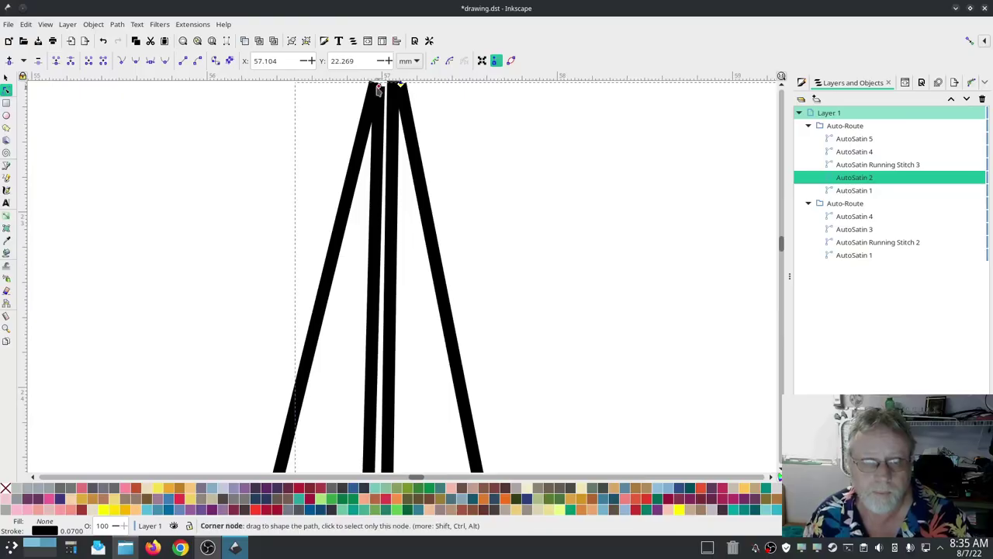
drag(379, 88, 373, 87)
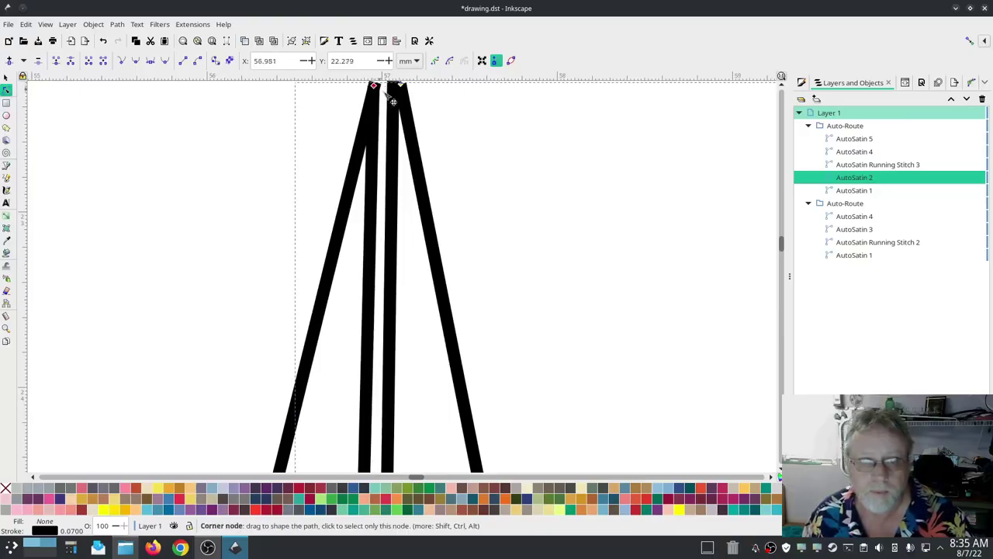
- Shift the left leg's inner rail over the right leg, placing its top node at X 57.114, Y 22.261 mm and lower node at X 57.055, Y 39.460 mm
click(395, 88)
drag(394, 85, 398, 86)
scroll(425, 256, down, 5)
scroll(425, 256, up, 2)
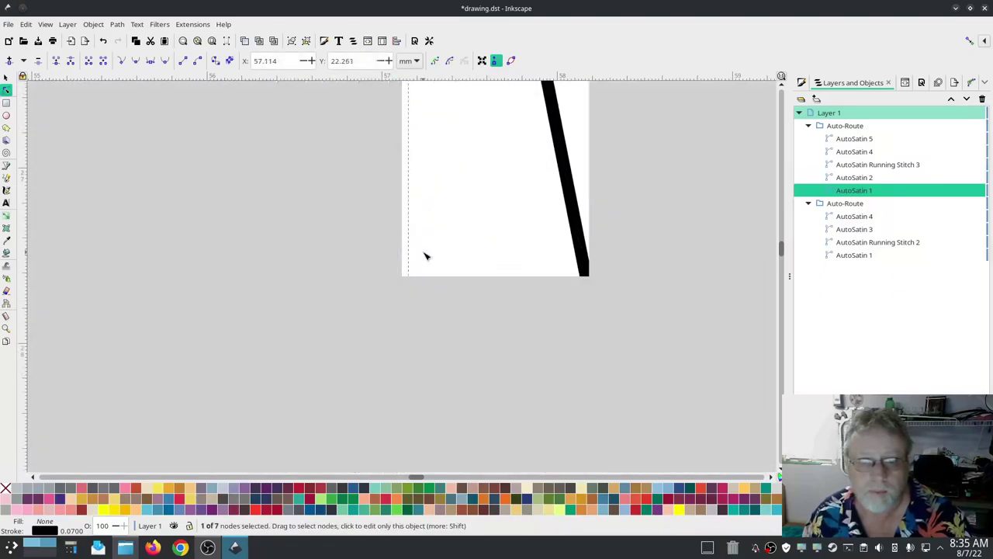
scroll(439, 318, down, 3)
scroll(439, 321, up, 1)
scroll(439, 321, down, 5)
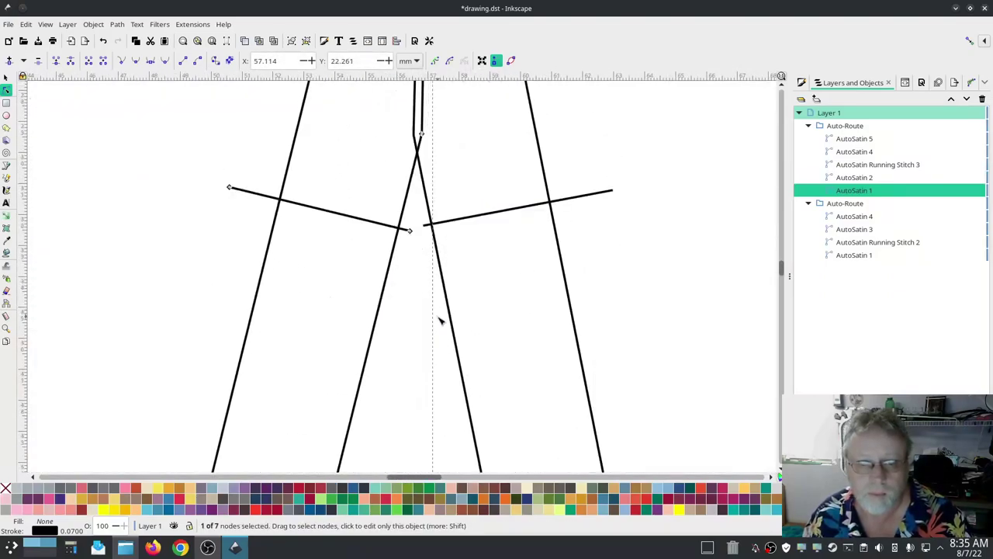
drag(423, 133, 432, 138)
- Measure the distance between the inner apex and the outer apex of the first letter A
scroll(616, 281, up, 6)
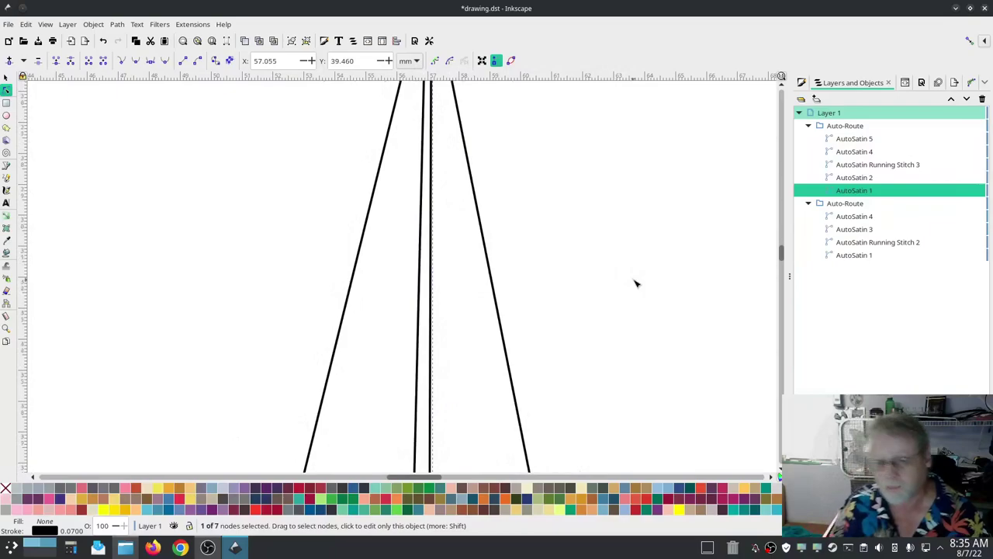
ctrl+scroll(204, 271, down, 3)
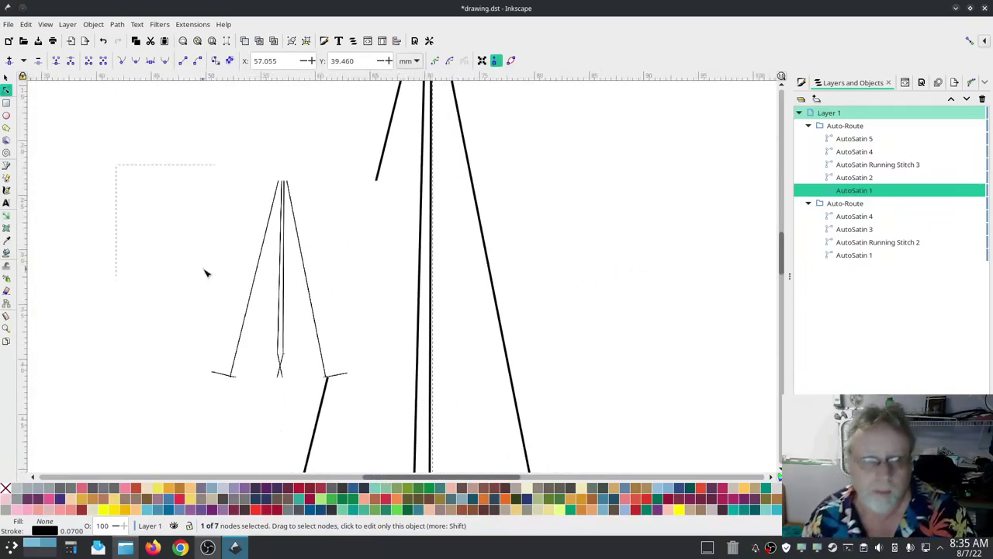
scroll(190, 275, left, 5)
scroll(586, 247, left, 5)
scroll(586, 247, down, 2)
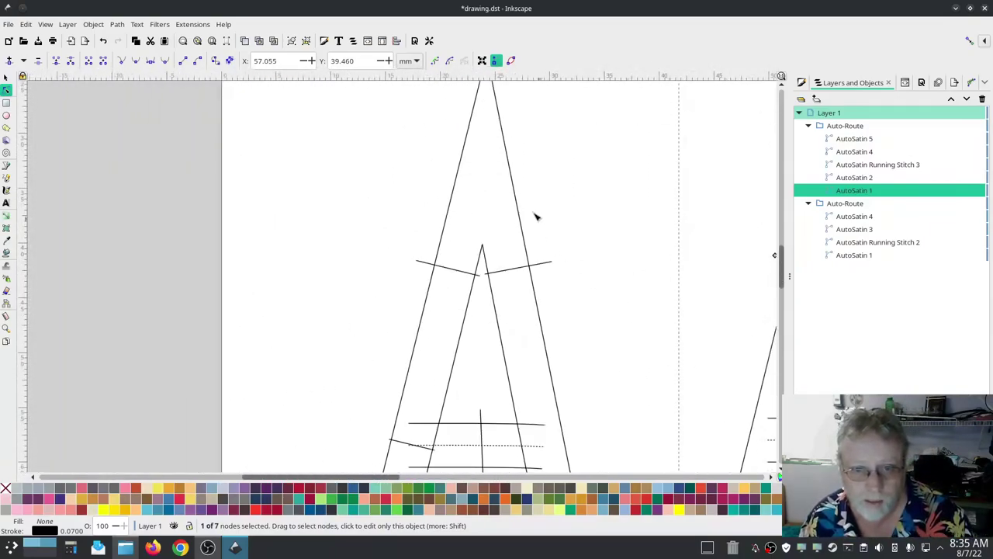
scroll(535, 215, up, 2)
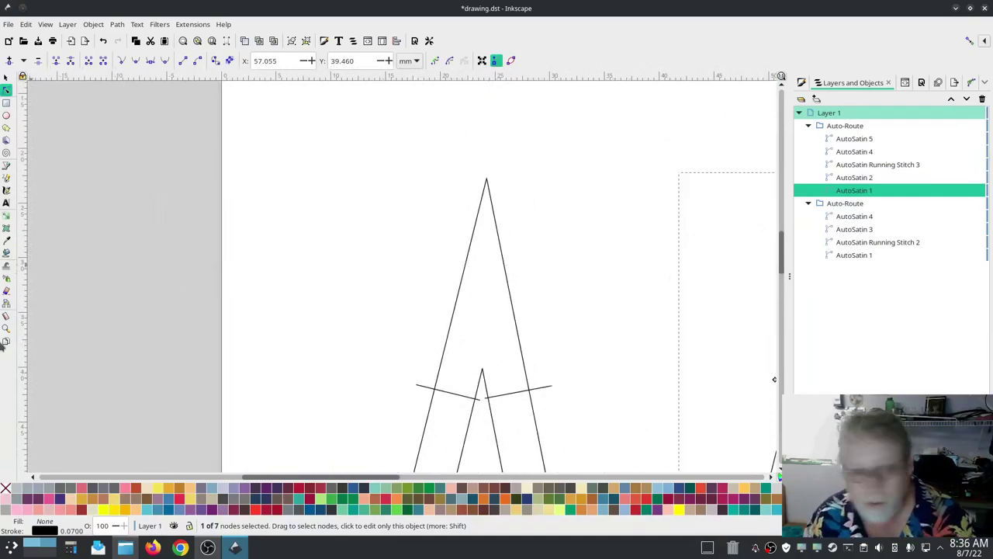
click(6, 316)
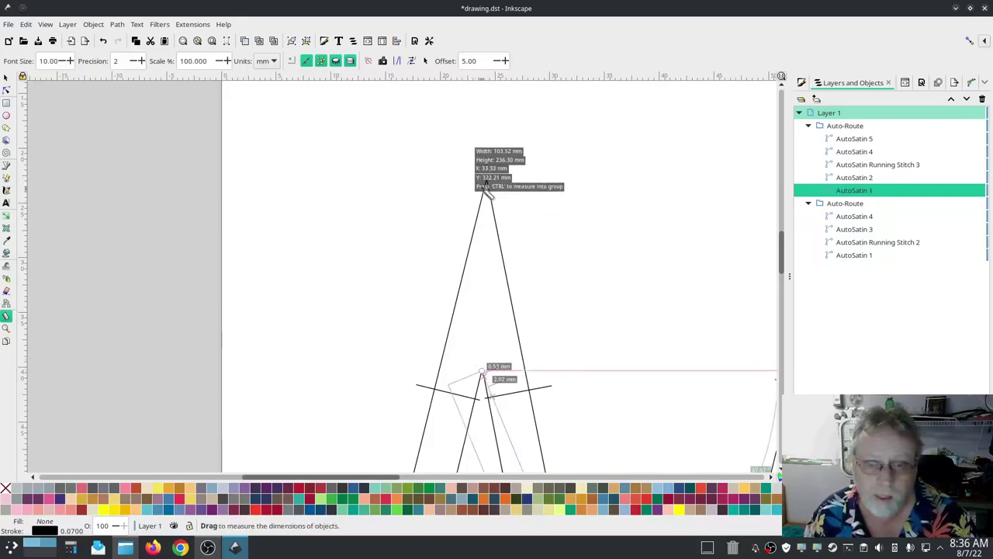
drag(482, 371, 398, 197)
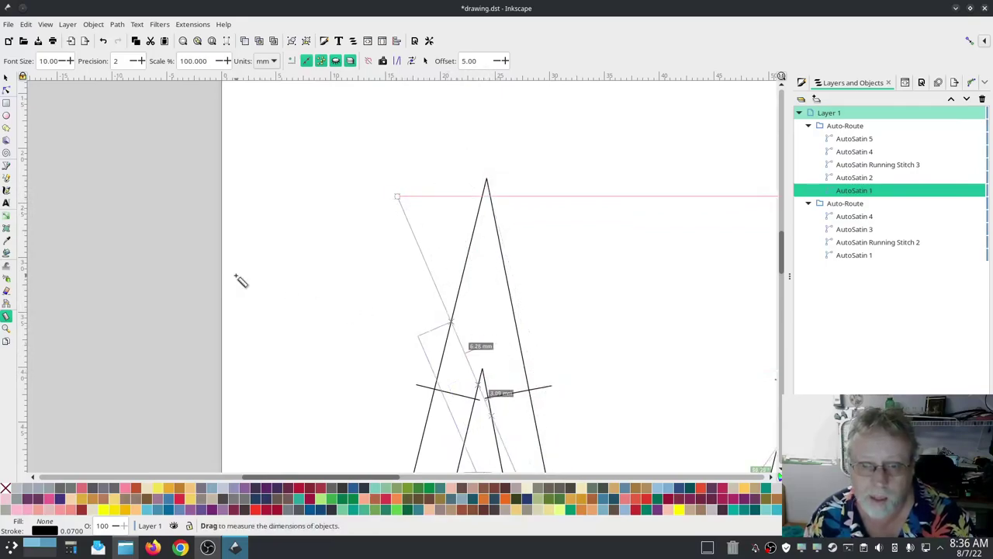
click(7, 328)
click(6, 315)
drag(313, 240, 317, 245)
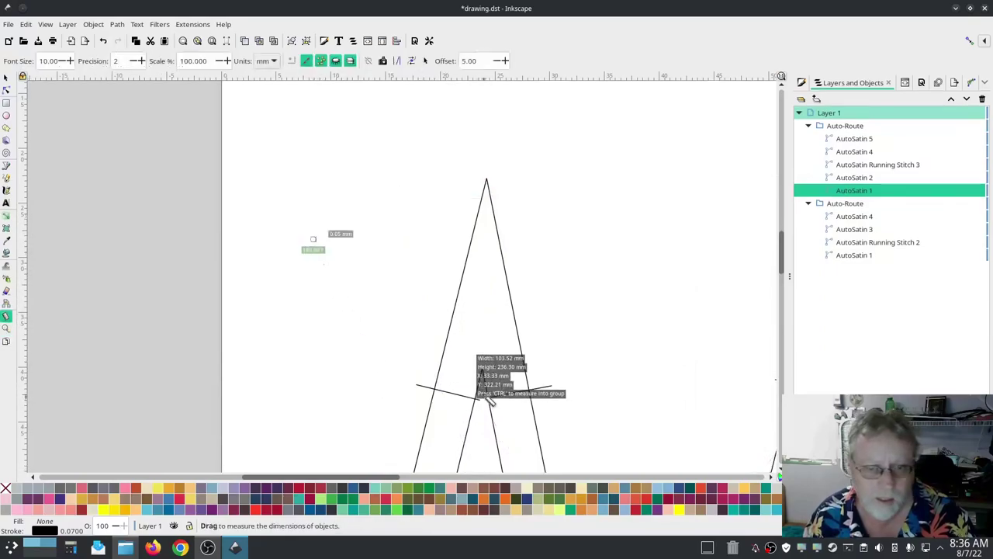
drag(483, 371, 486, 182)
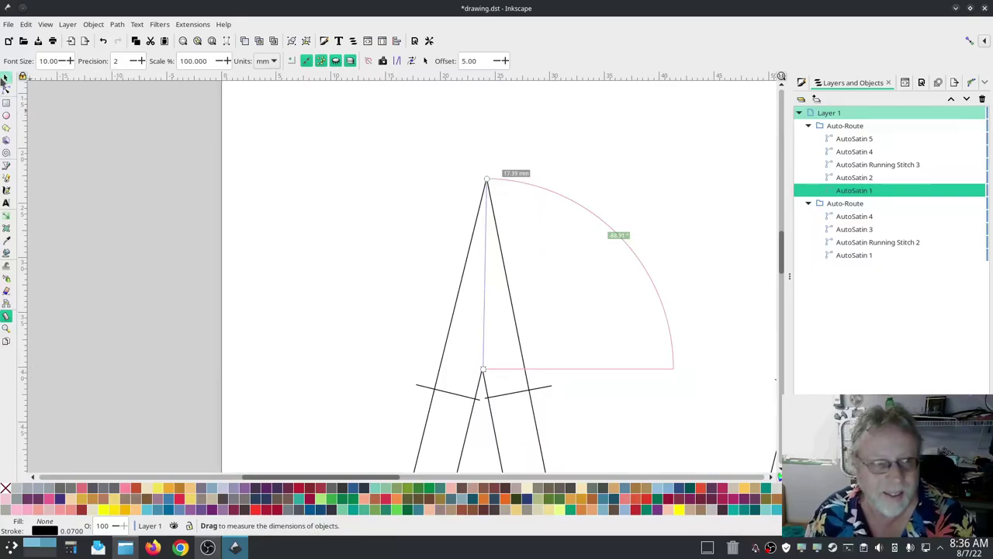
- Select both auto-routed letter A groups and delete them from Layer 1
click(6, 78)
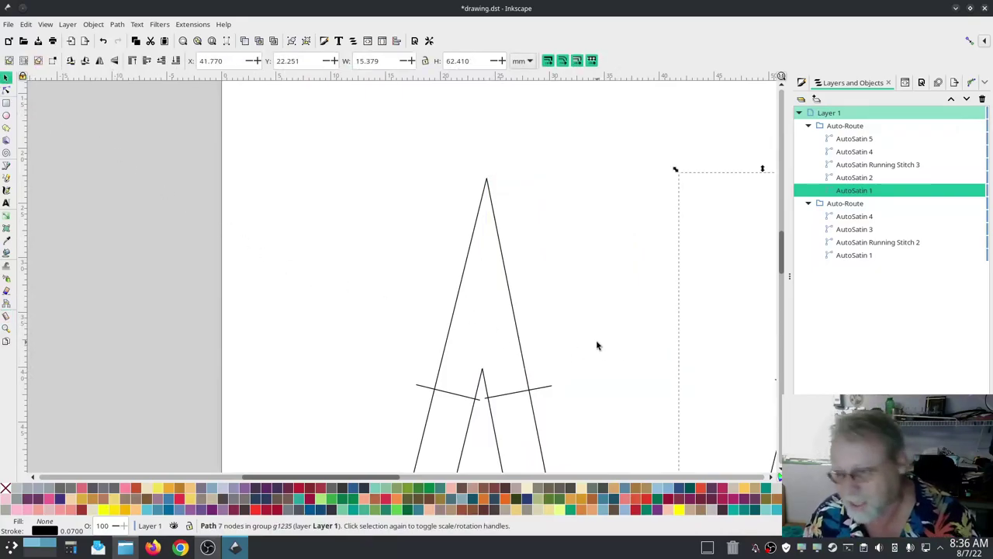
scroll(598, 346, down, 5)
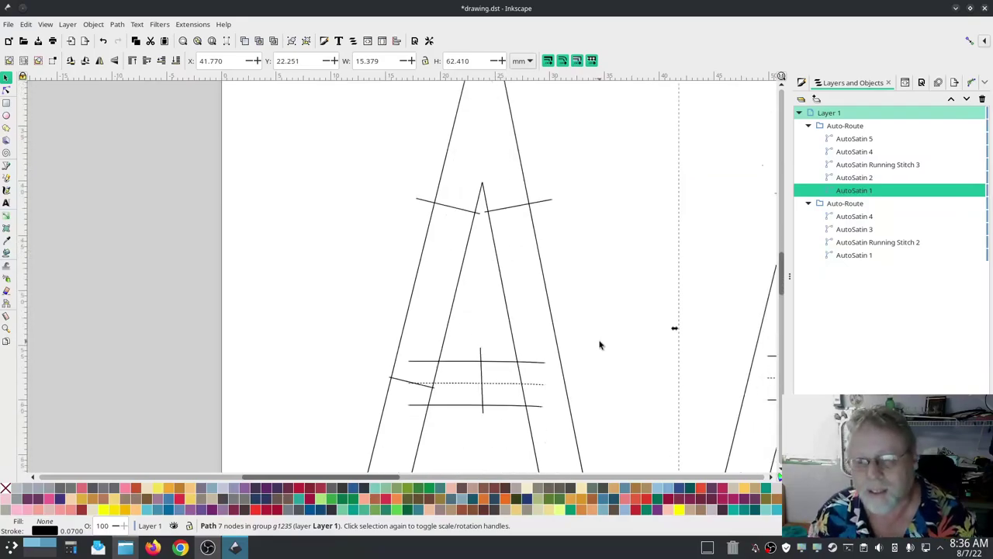
ctrl+scroll(597, 345, down, 4)
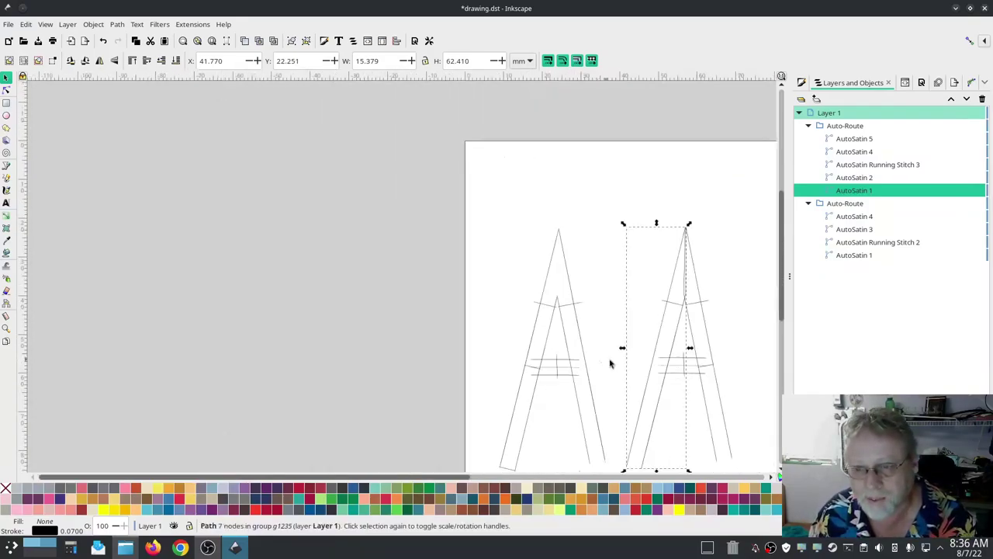
drag(749, 426, 418, 128)
key(Delete)
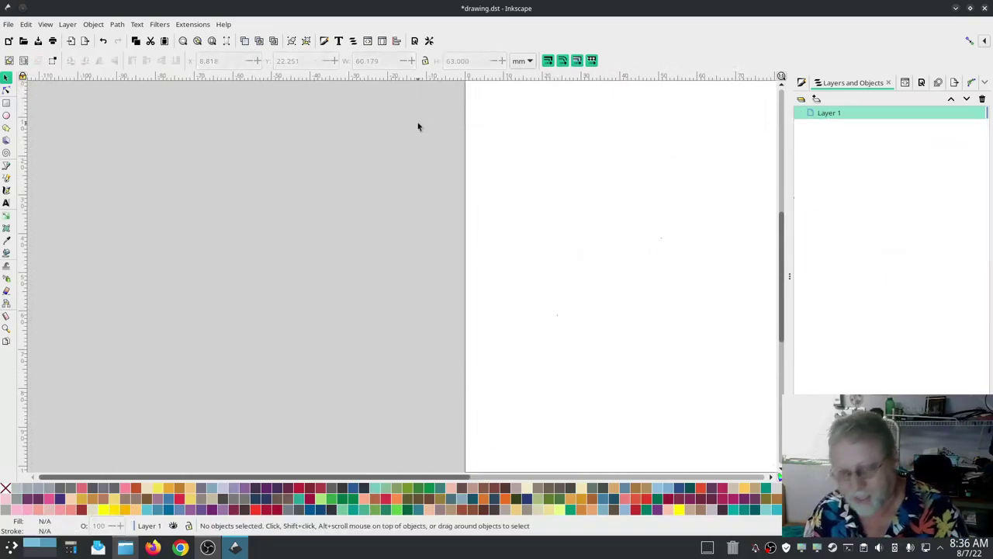
- Place a text object reading A in 30 pt sans-serif on the empty page
click(7, 203)
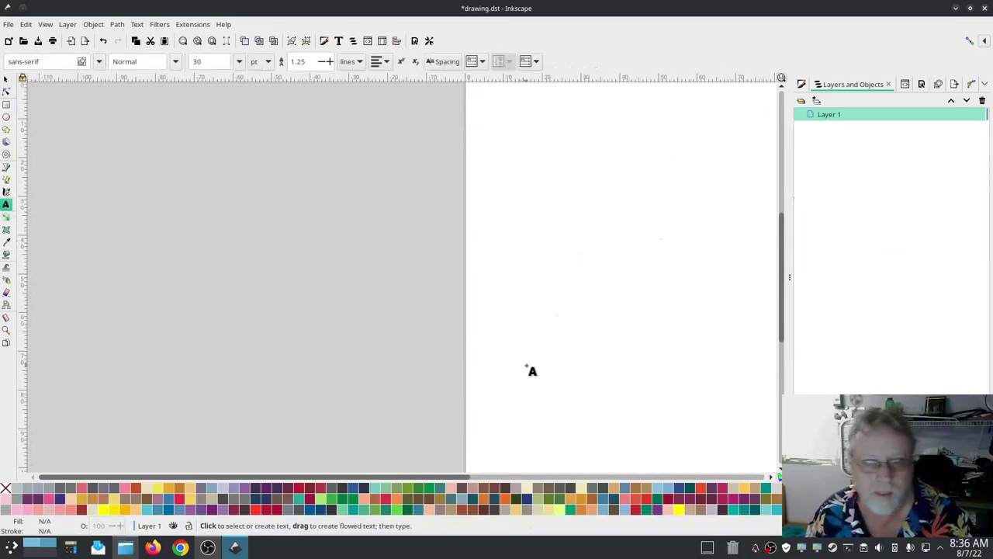
click(519, 362)
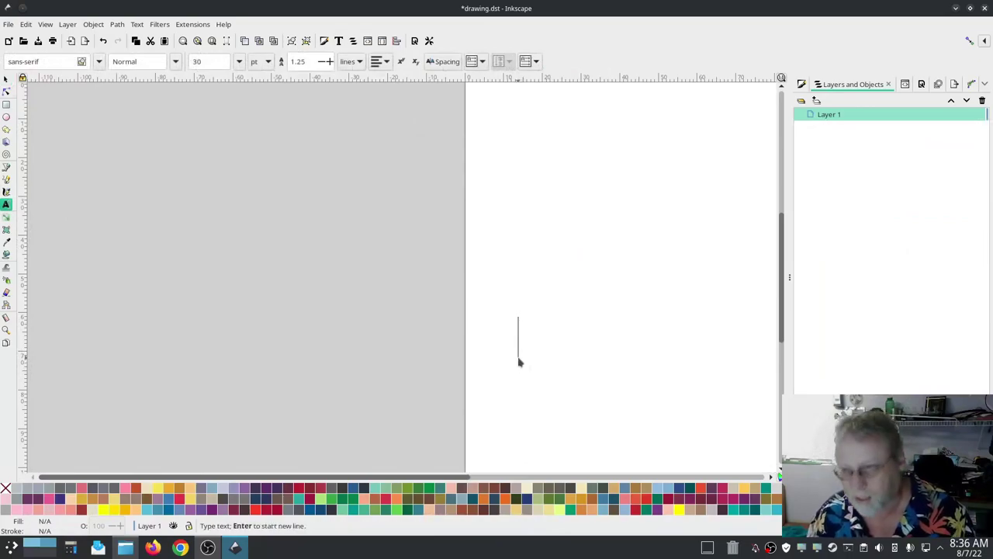
text(A)
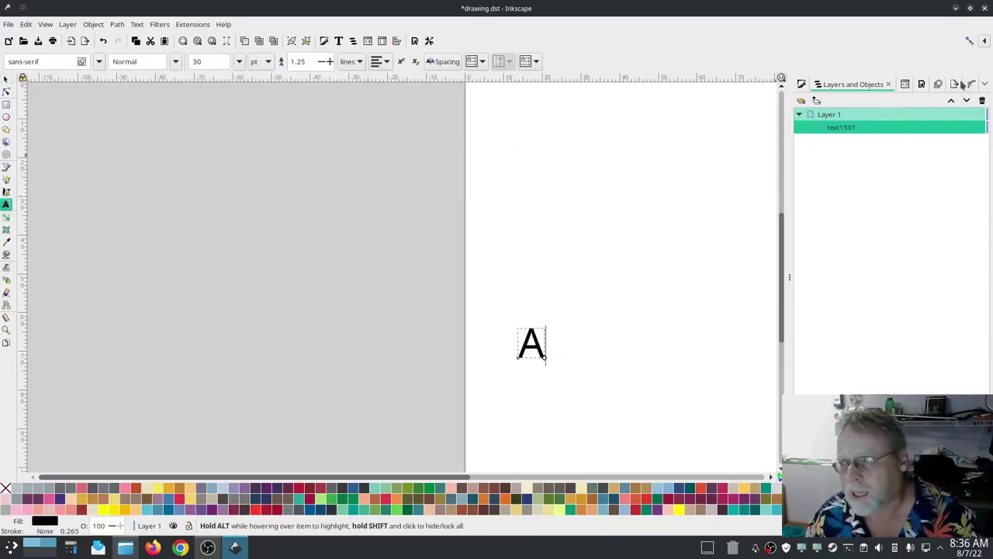
- Apply the Bold style to the letter A text and deselect it
click(138, 24)
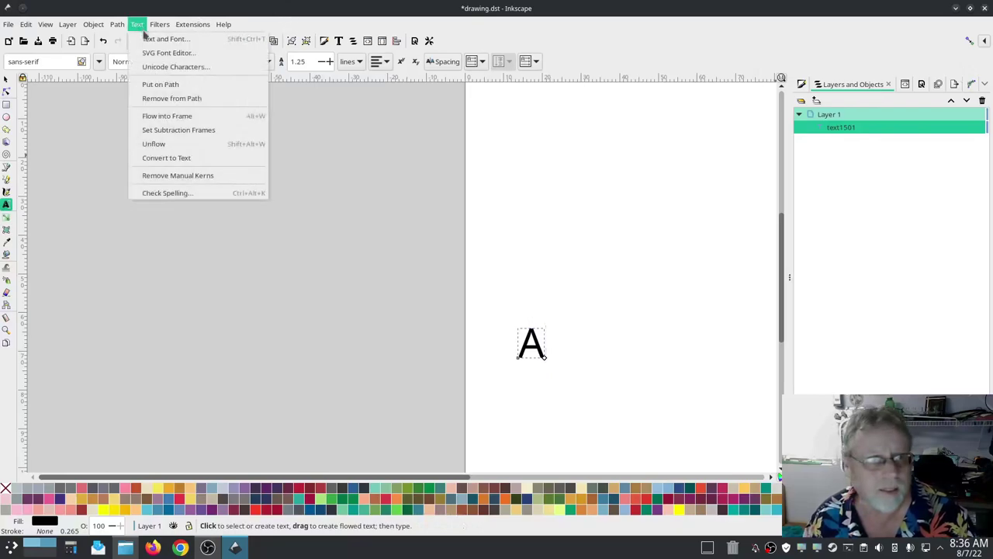
click(159, 35)
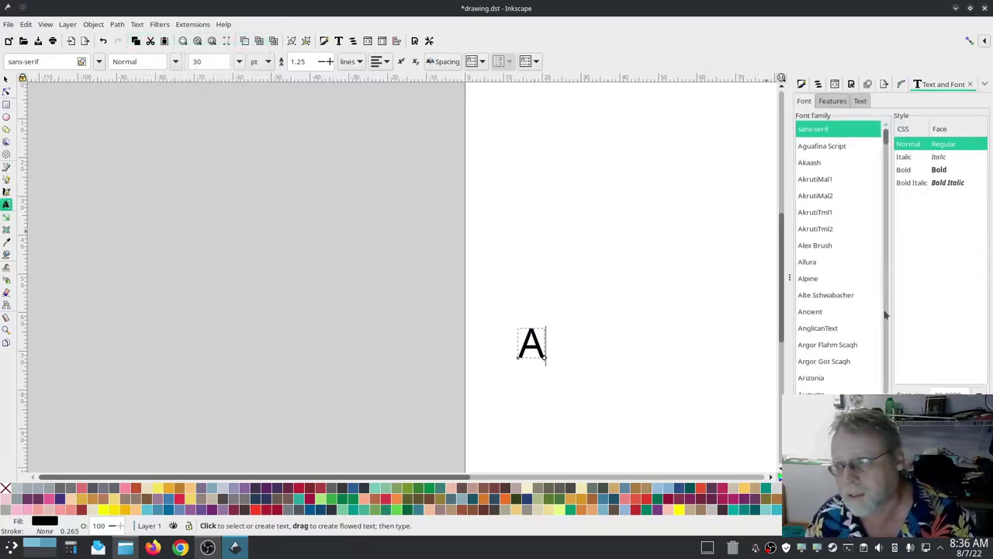
drag(784, 278, 674, 279)
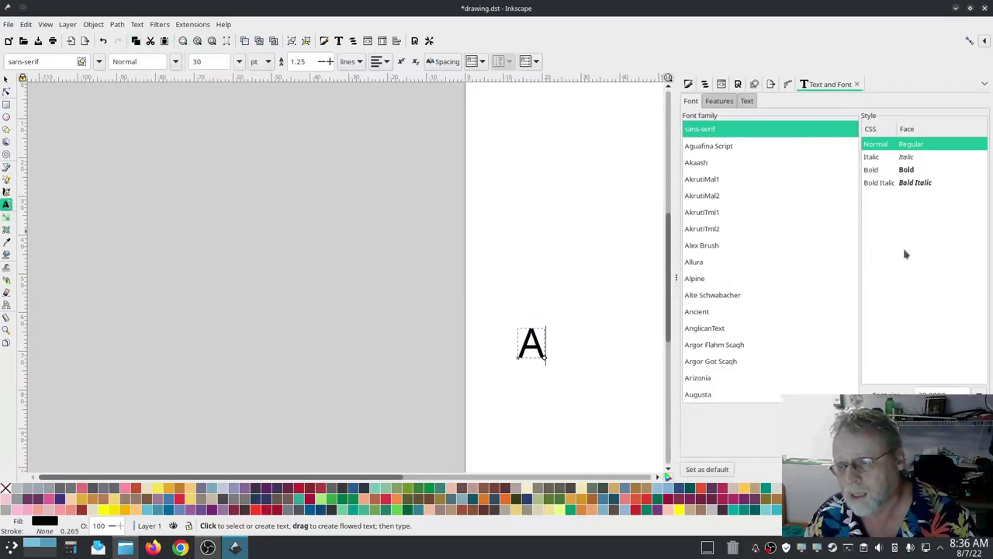
click(913, 171)
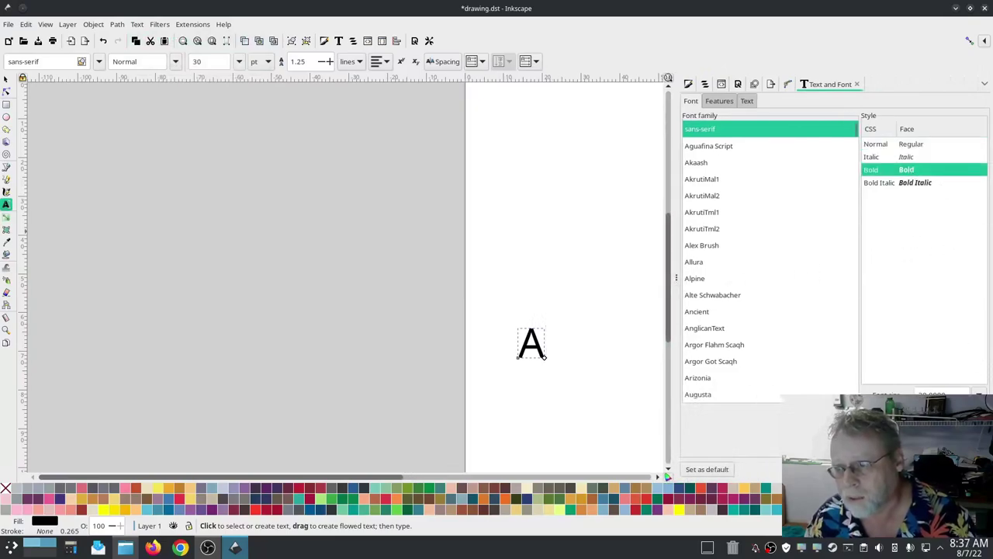
click(966, 469)
click(7, 79)
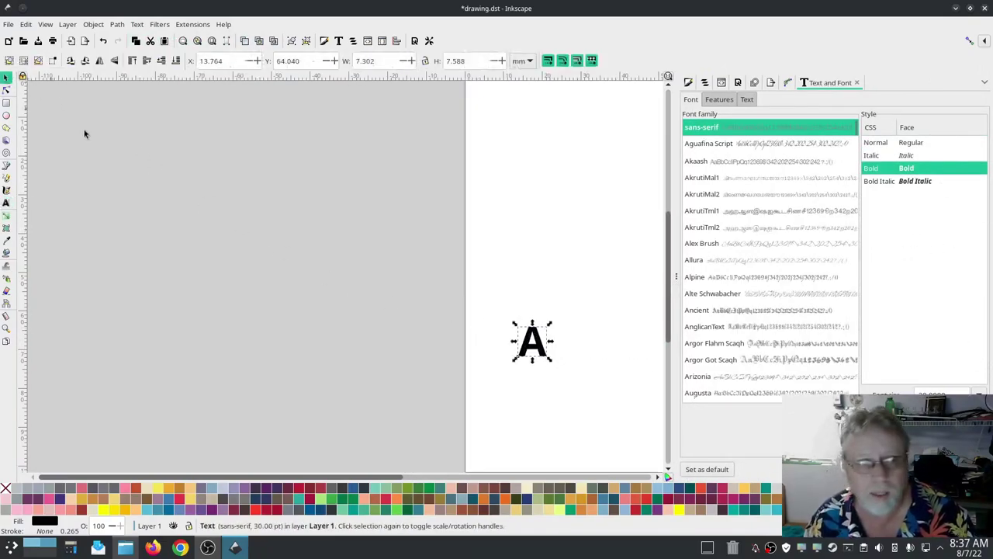
key(Escape)
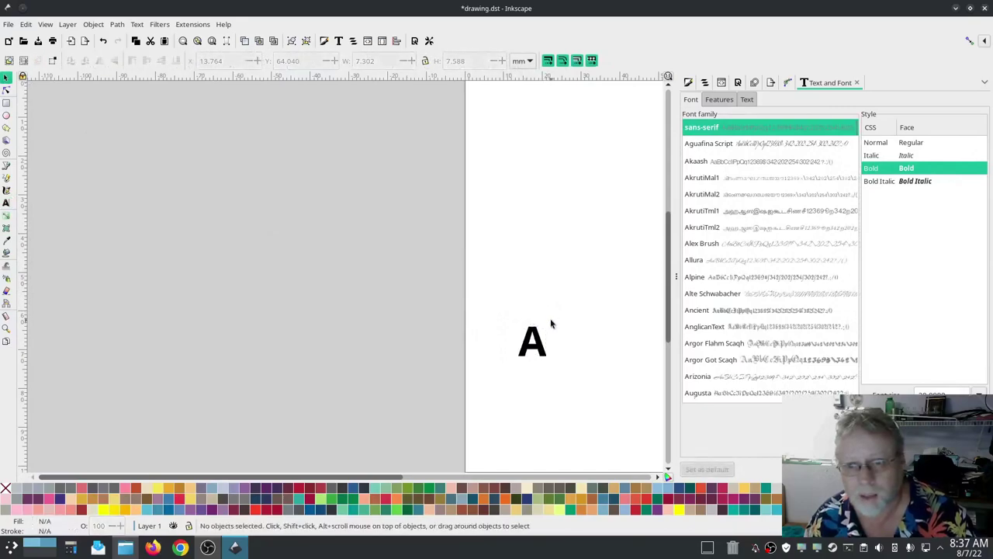
- Enlarge the letter A text to a tall, narrow shape about 20.5 mm wide and 43.9 mm high
click(541, 335)
drag(550, 324, 612, 169)
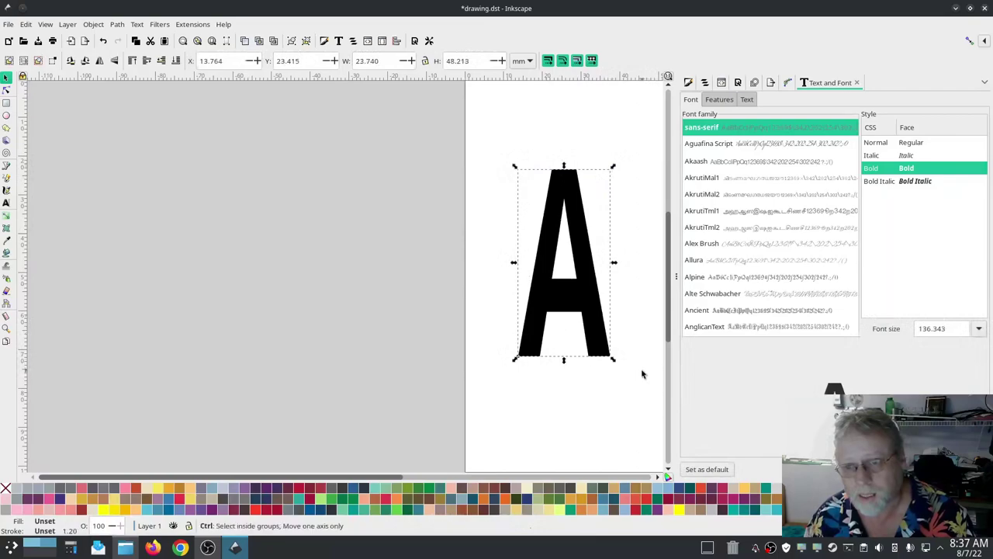
scroll(643, 373, down, 1)
drag(479, 401, 313, 370)
scroll(312, 370, down, 2)
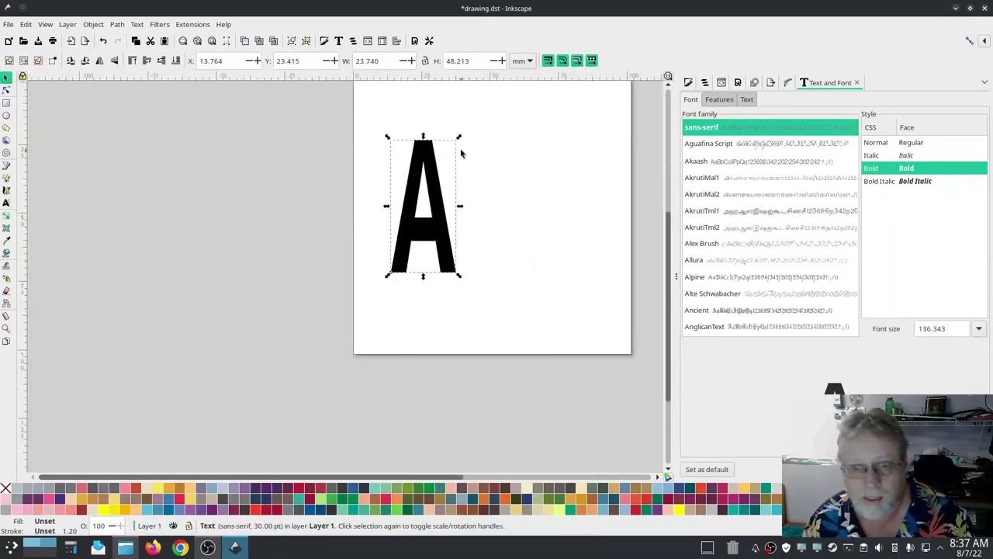
drag(461, 137, 451, 150)
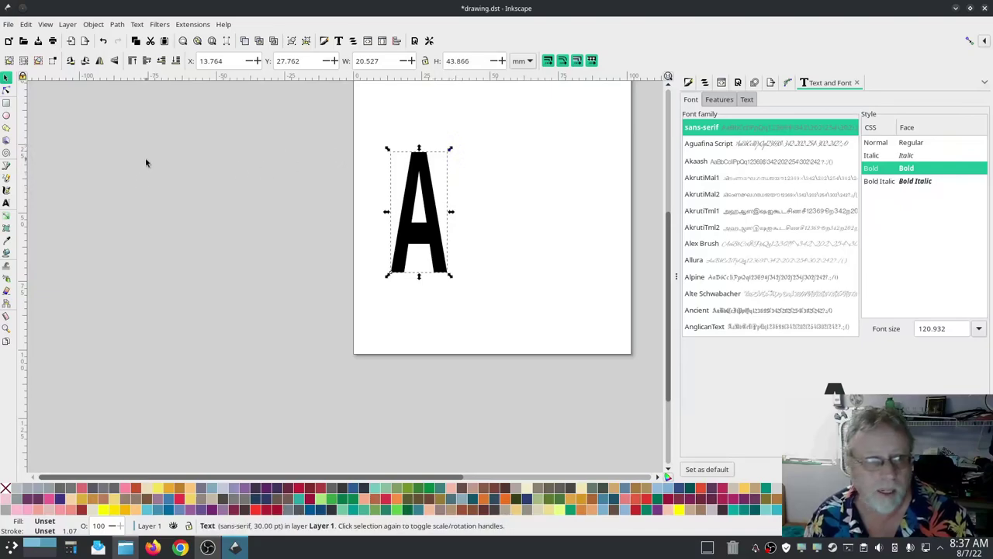
- Convert the letter A text object to a path
click(185, 25)
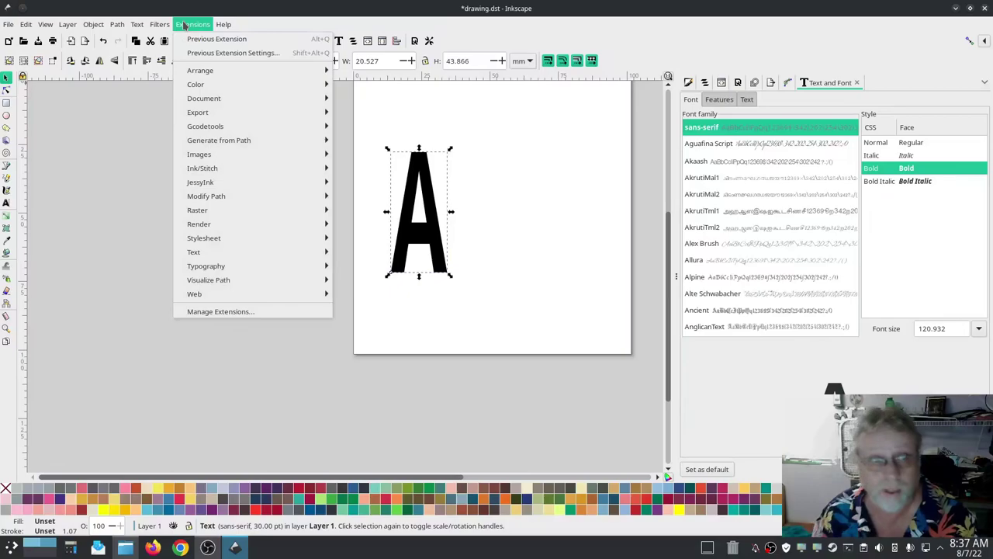
mouse_move(117, 24)
click(134, 39)
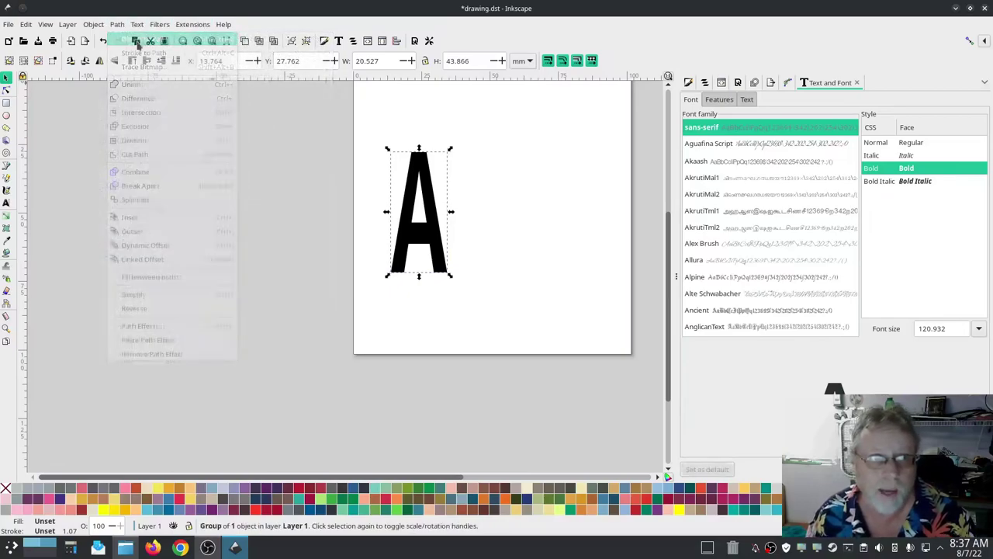
- Bring up the Ink/Stitch Params for the letter A and turn off its fill's Underpath and the fill Underlay
click(191, 24)
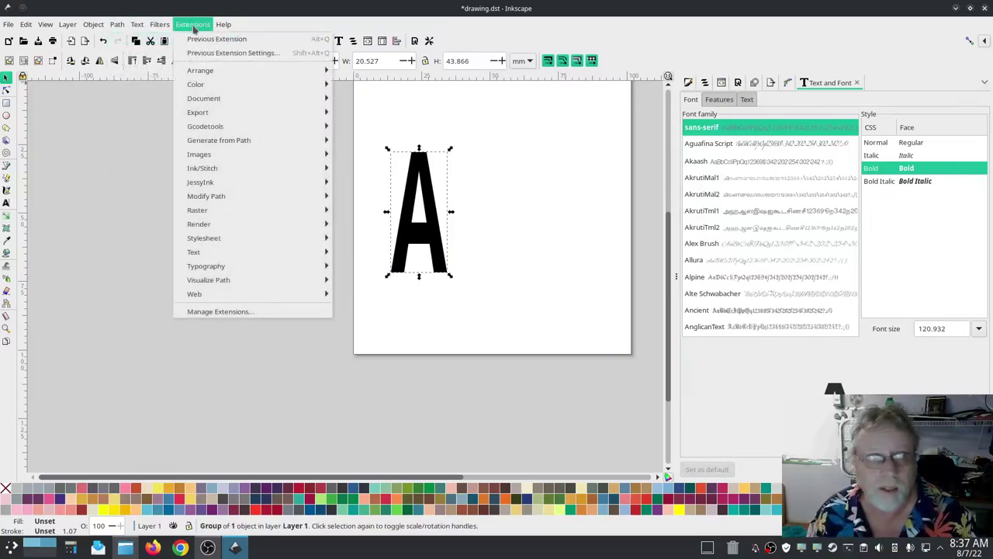
mouse_move(204, 171)
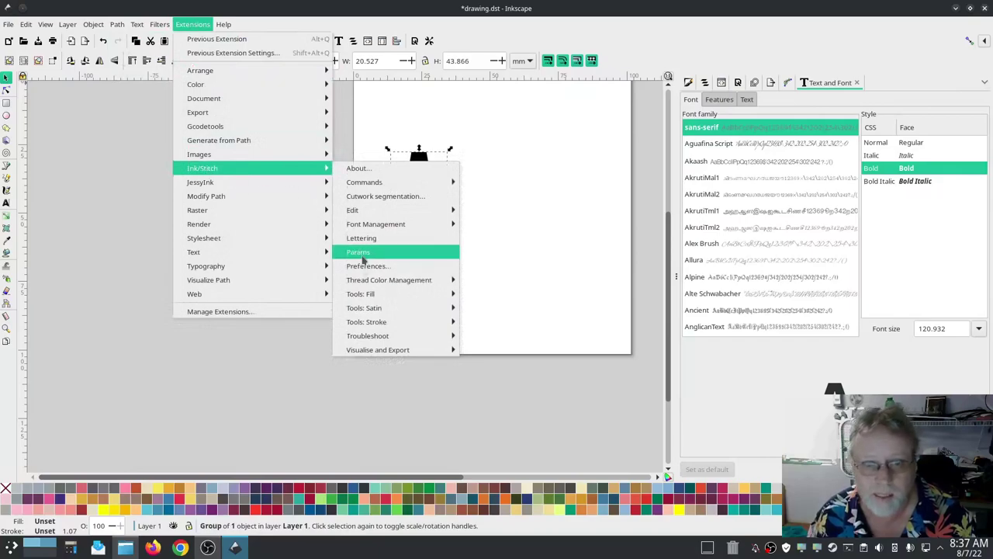
click(358, 251)
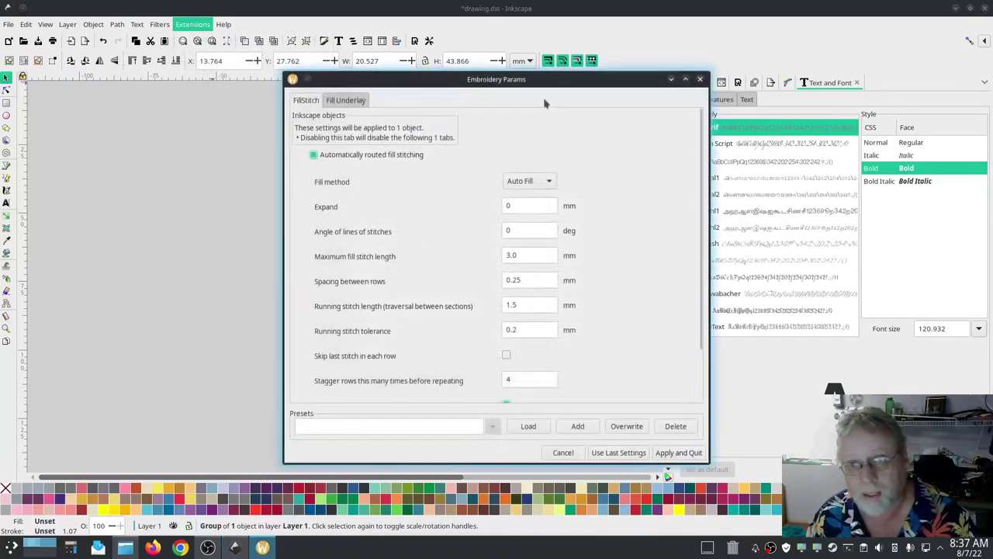
drag(524, 76, 246, 56)
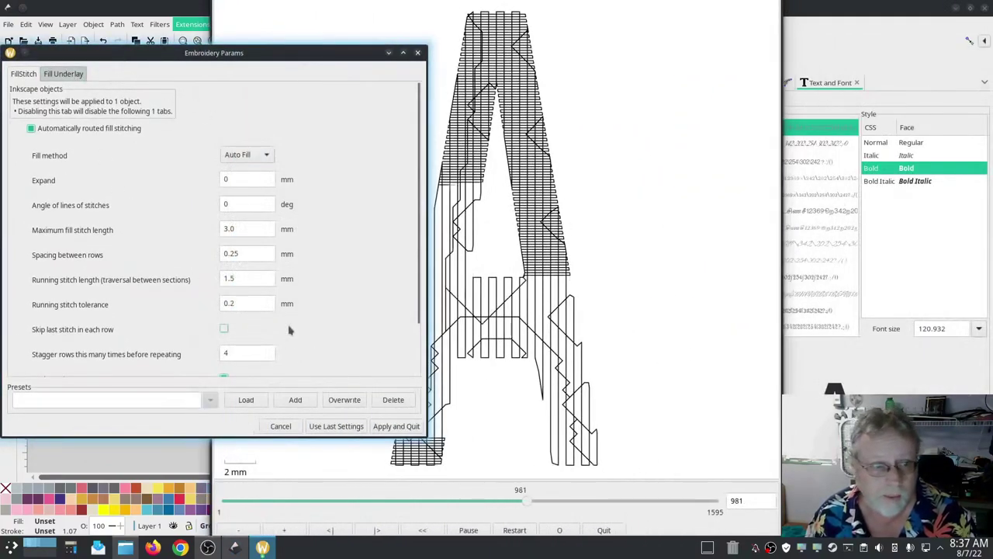
scroll(288, 329, down, 2)
click(223, 318)
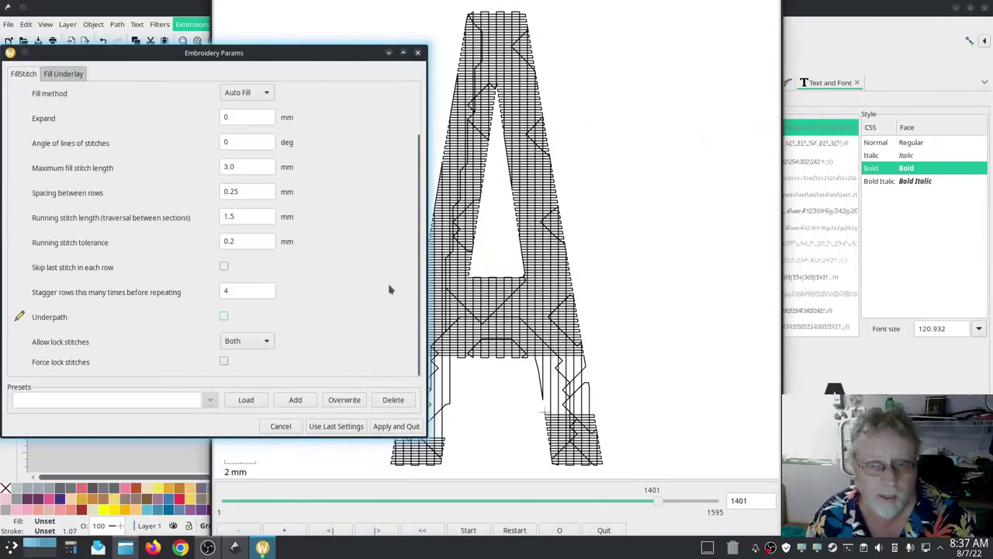
click(58, 74)
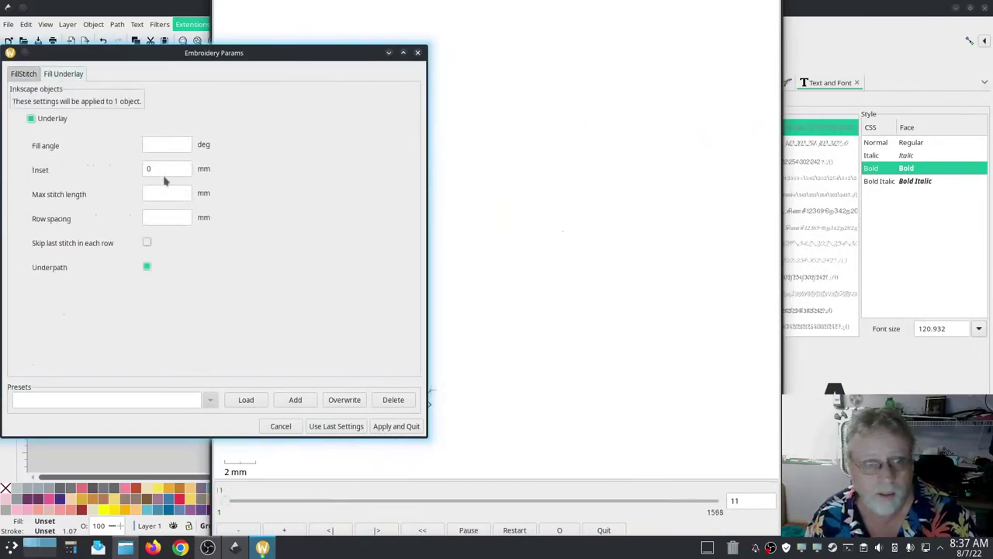
click(30, 118)
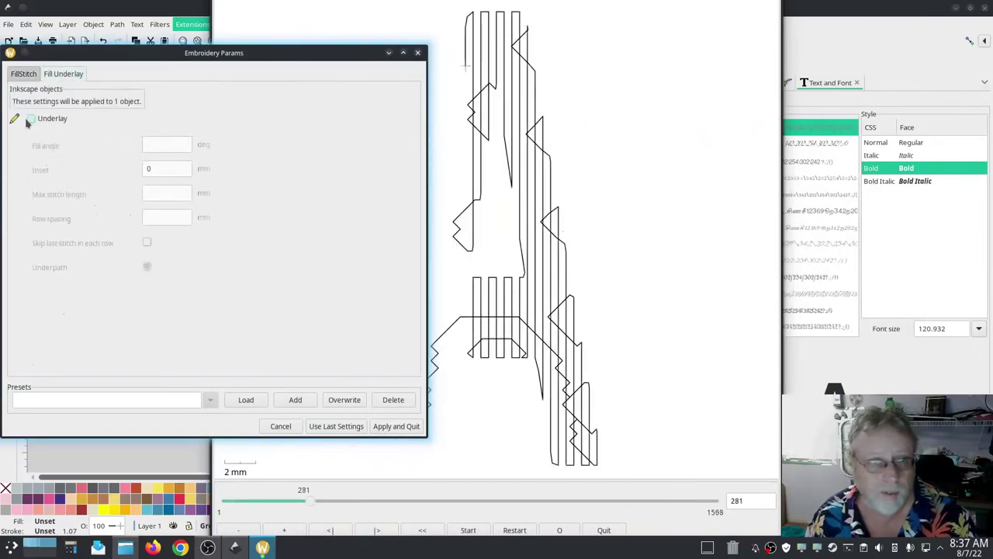
- Change the letter A's fill method to Contour Fill
click(21, 74)
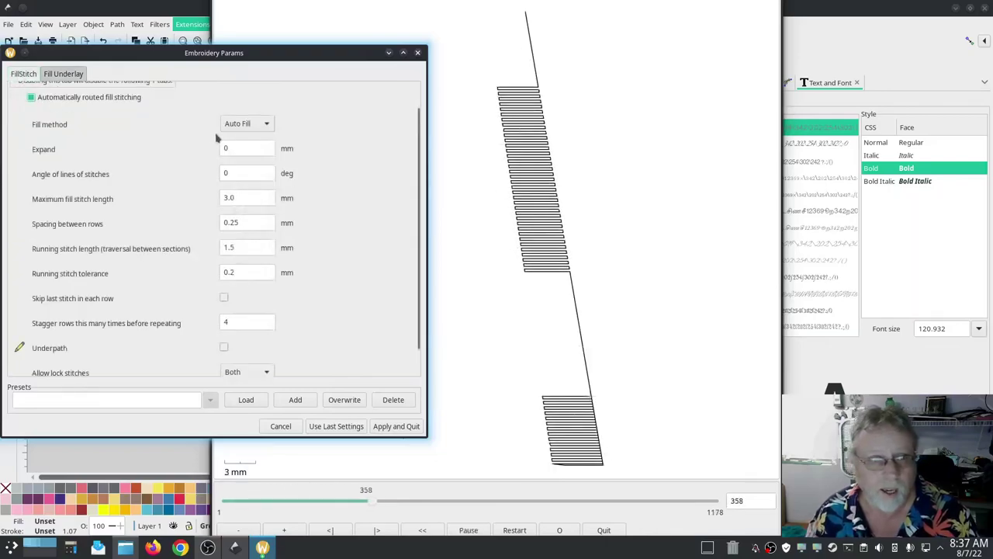
click(245, 123)
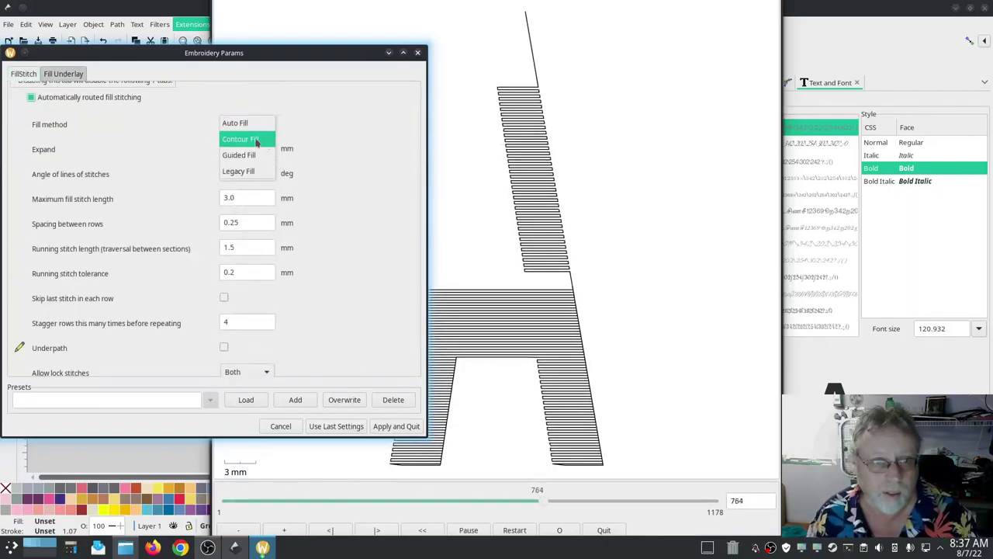
click(245, 139)
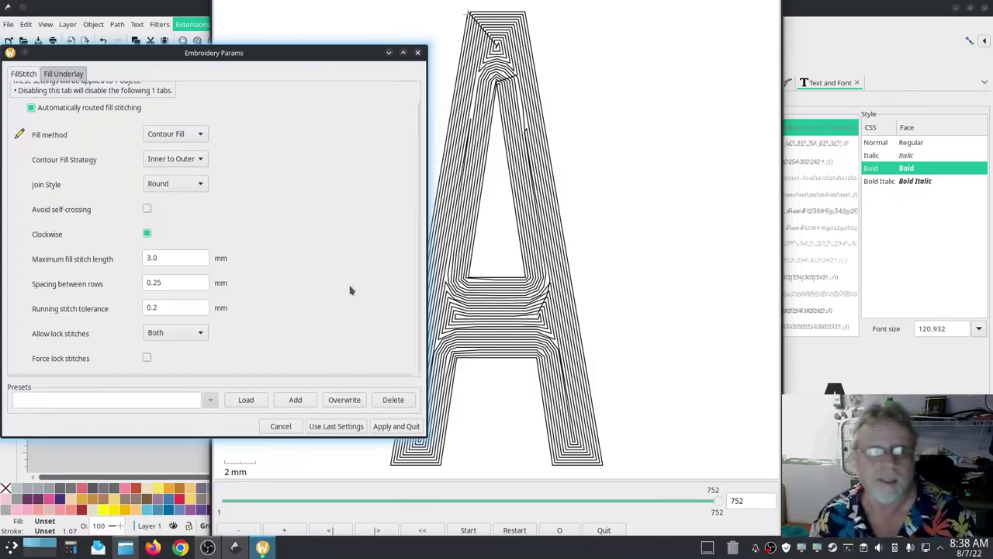
- Try the Mitered and Beveled join styles on the contour fill and set the join style back to Round
click(186, 184)
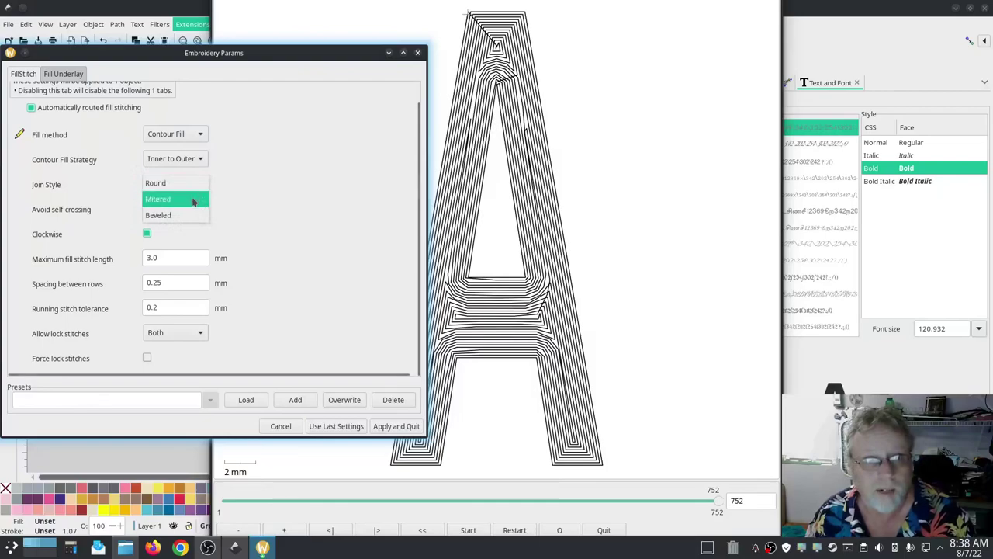
click(194, 200)
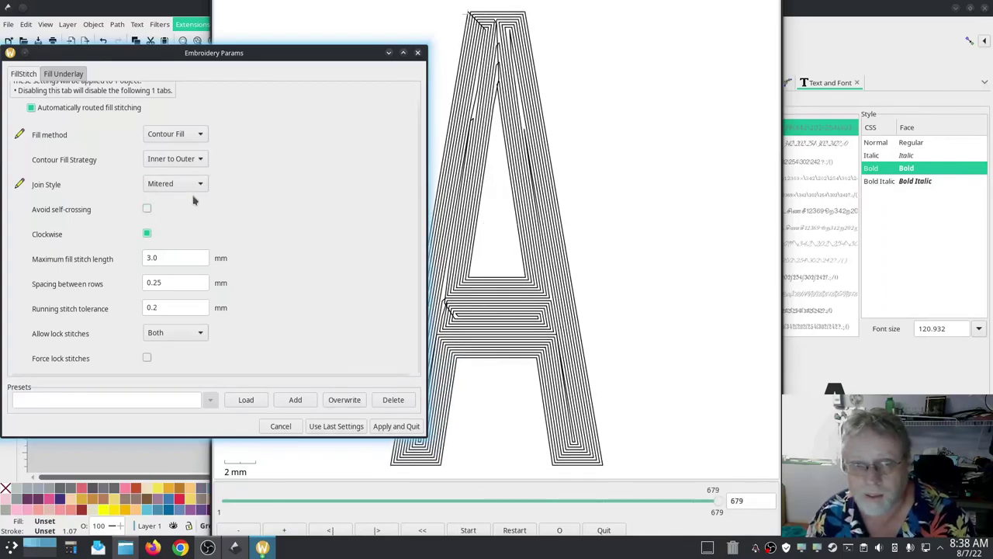
click(199, 186)
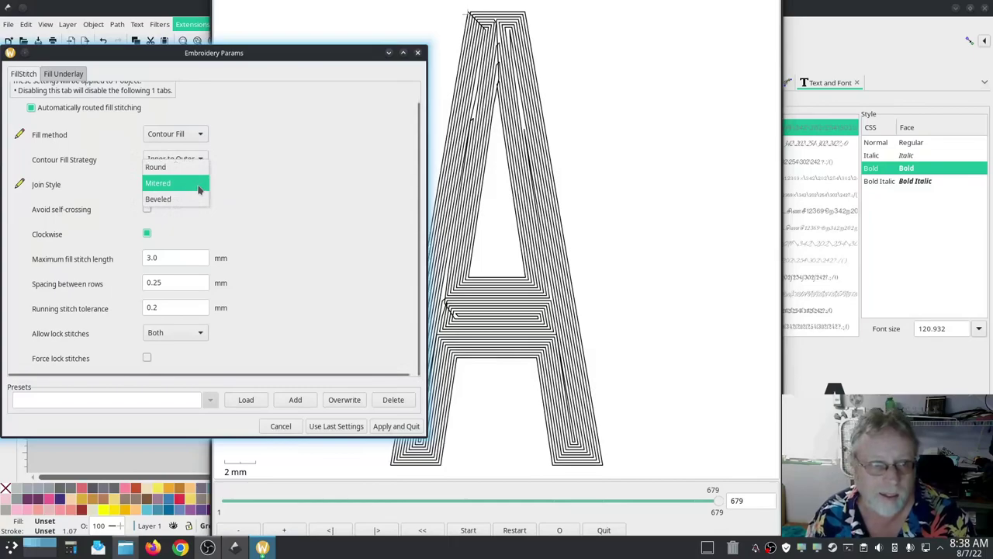
click(192, 198)
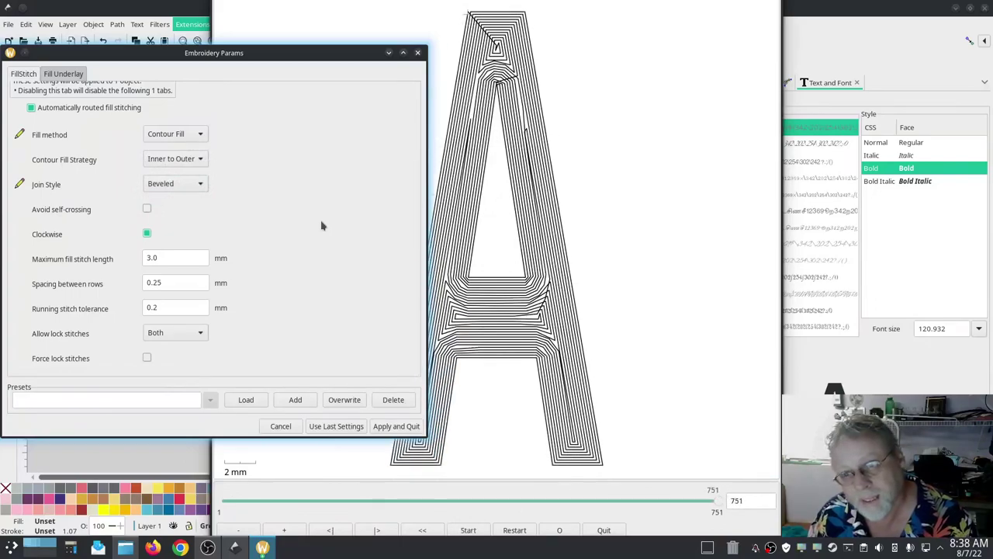
click(202, 185)
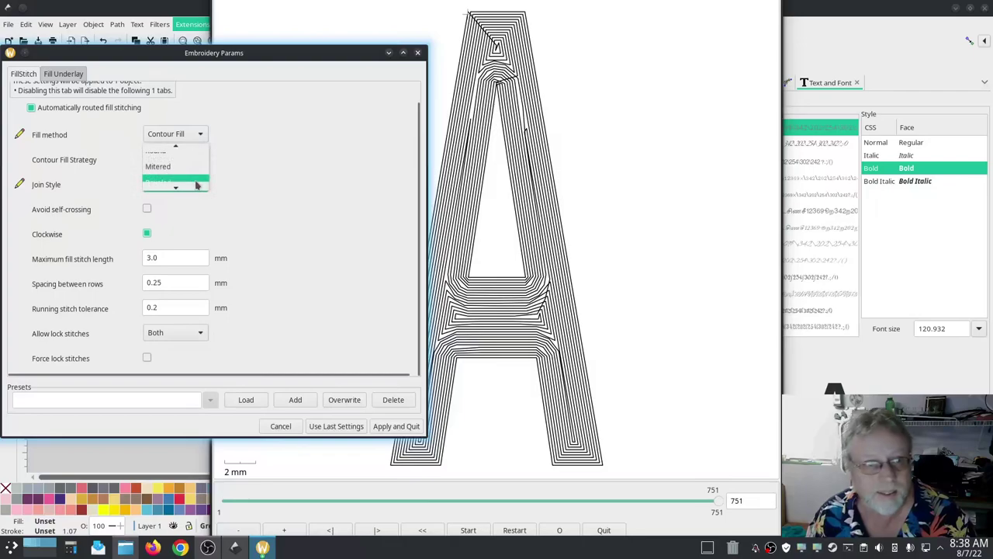
click(190, 176)
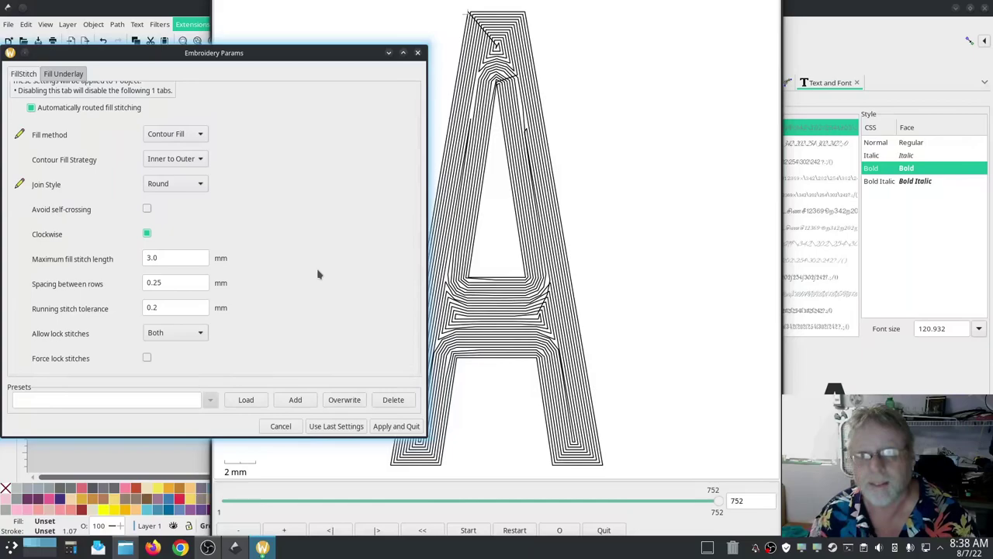
- Apply the embroidery settings to the letter A and save the drawing
click(405, 427)
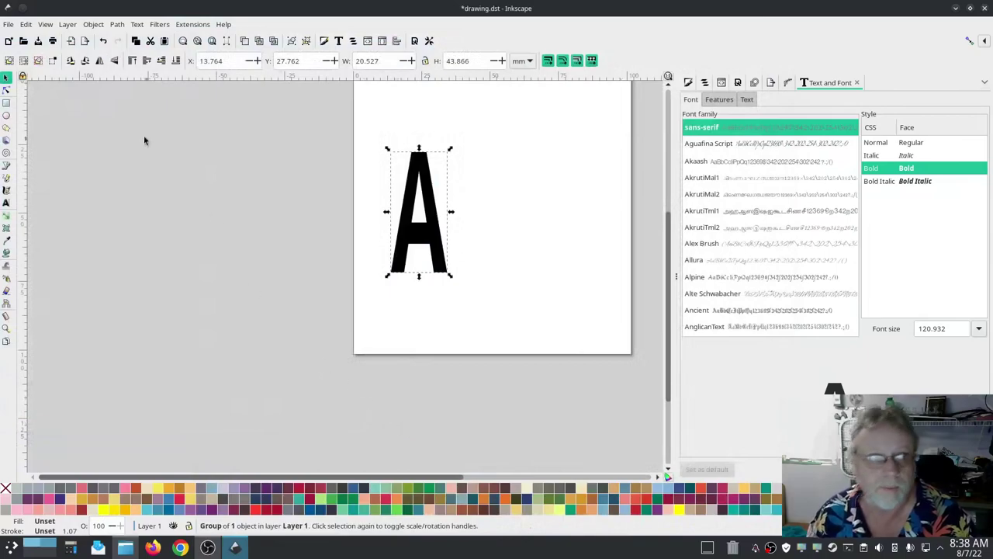
click(7, 24)
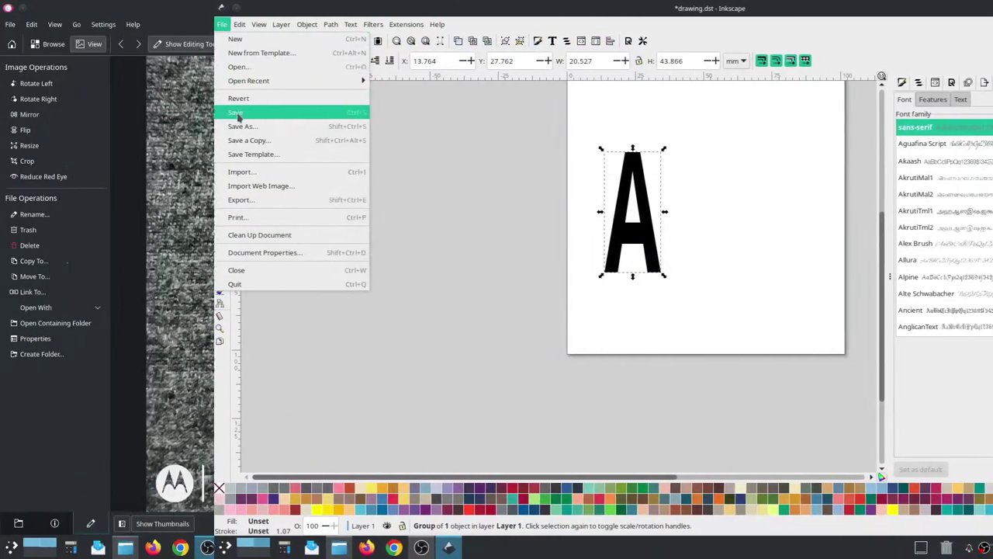
click(237, 117)
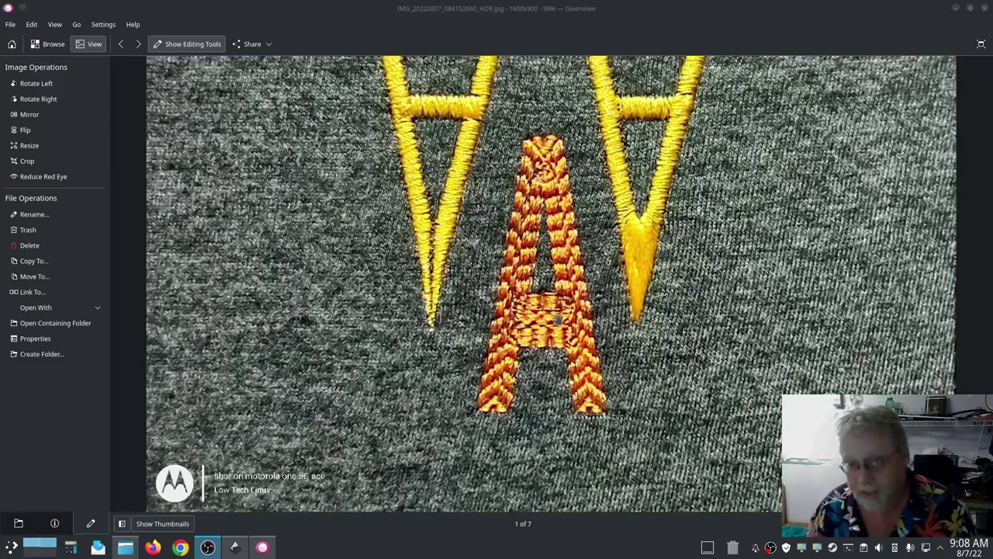
- Return to Inkscape, reopen the letter A's Ink/Stitch Params, set the spacing between rows to 0.3 mm and apply it
click(235, 548)
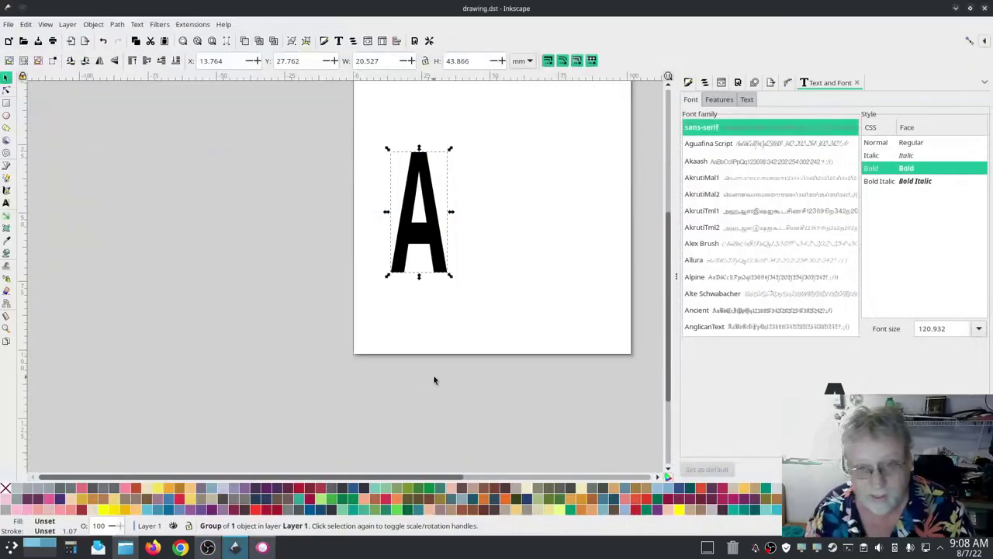
click(183, 25)
mouse_move(202, 169)
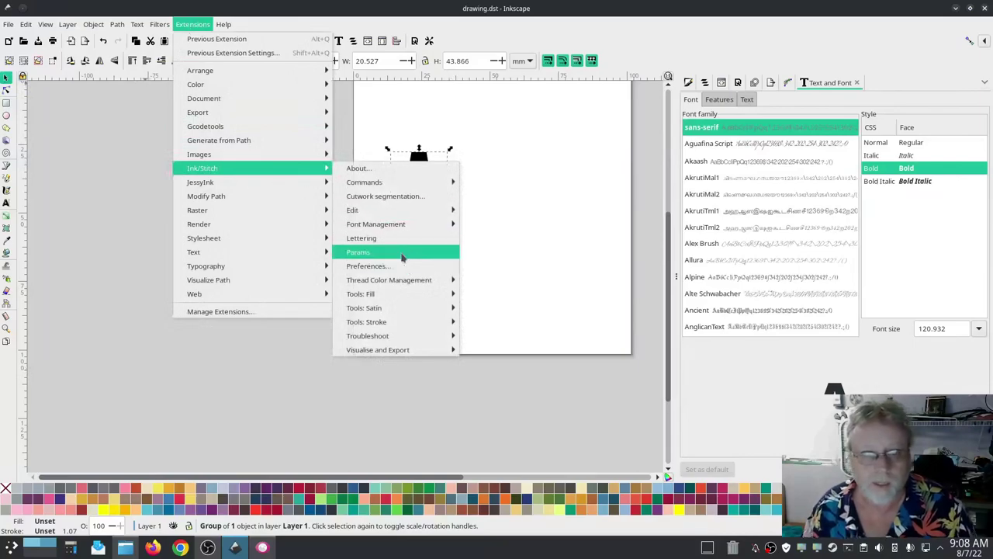
click(402, 256)
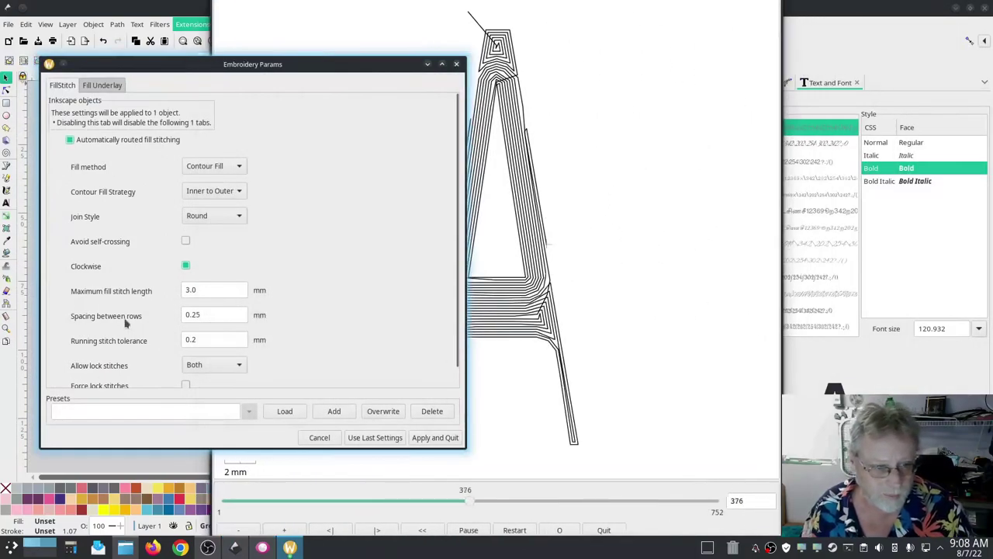
click(227, 313)
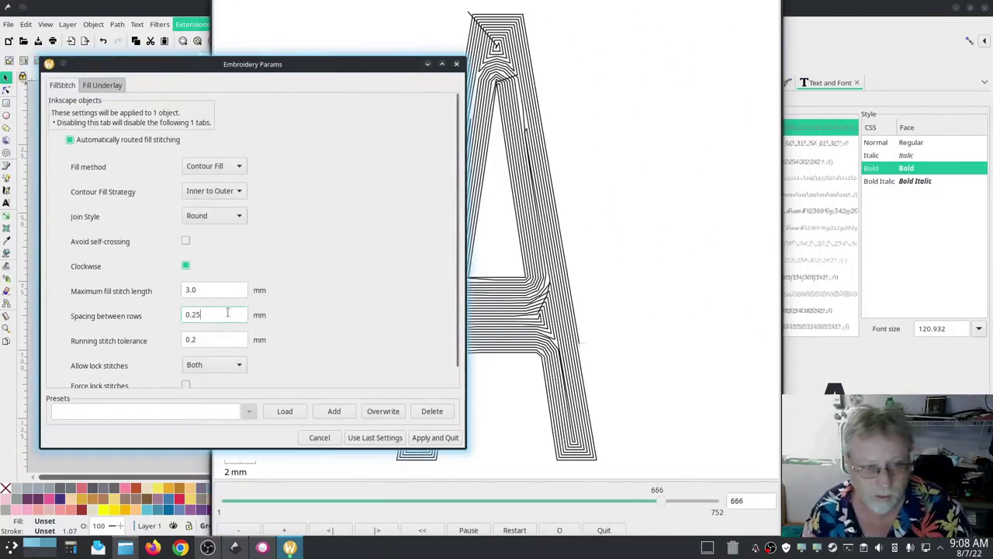
key(BackSpace)
key(BackSpace)
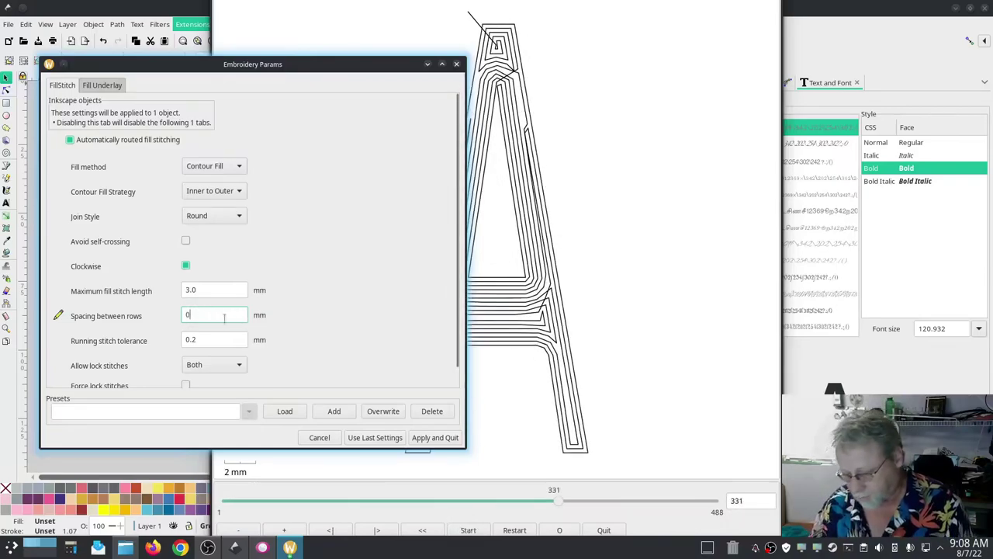
text(25)
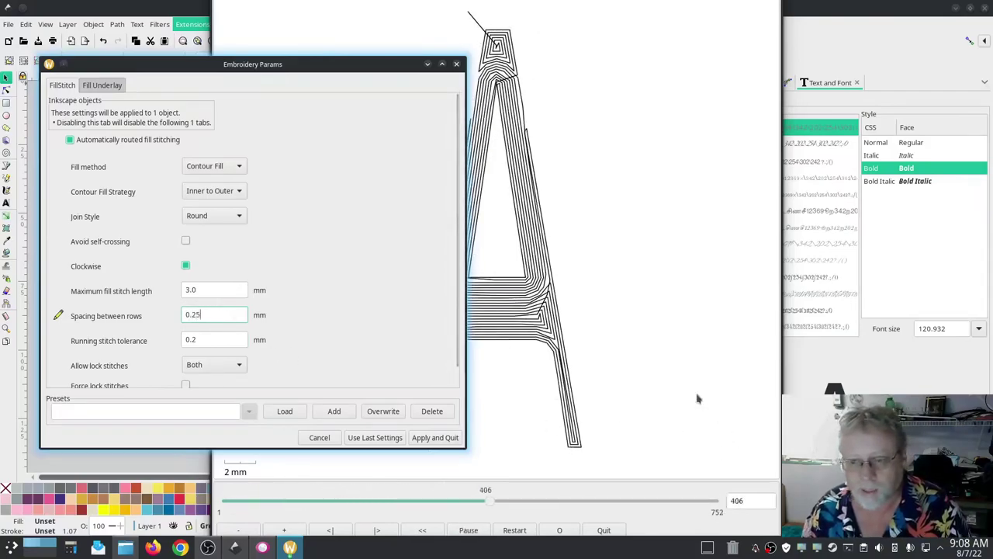
key(BackSpace)
key(BackSpace)
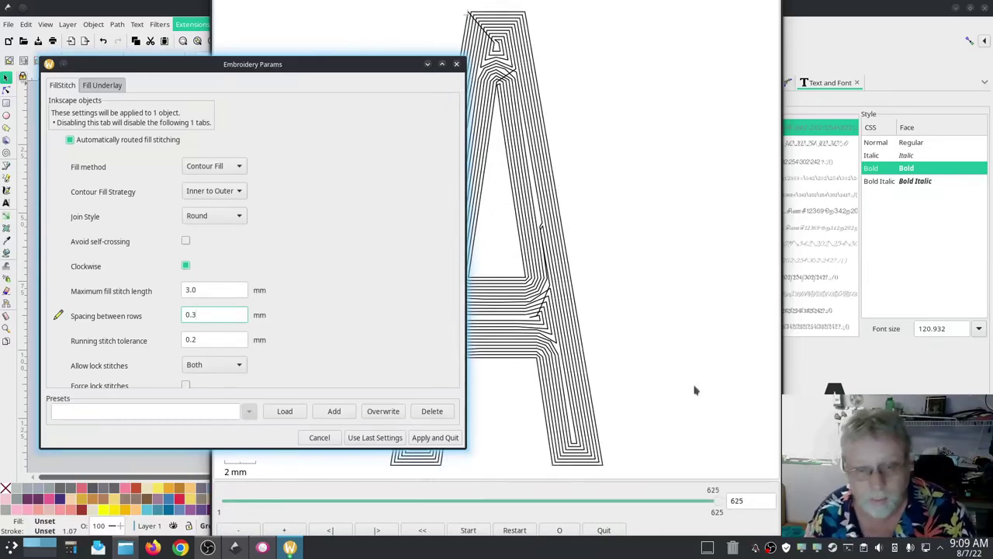
click(435, 437)
- Delete the letter A from the page
key(Delete)
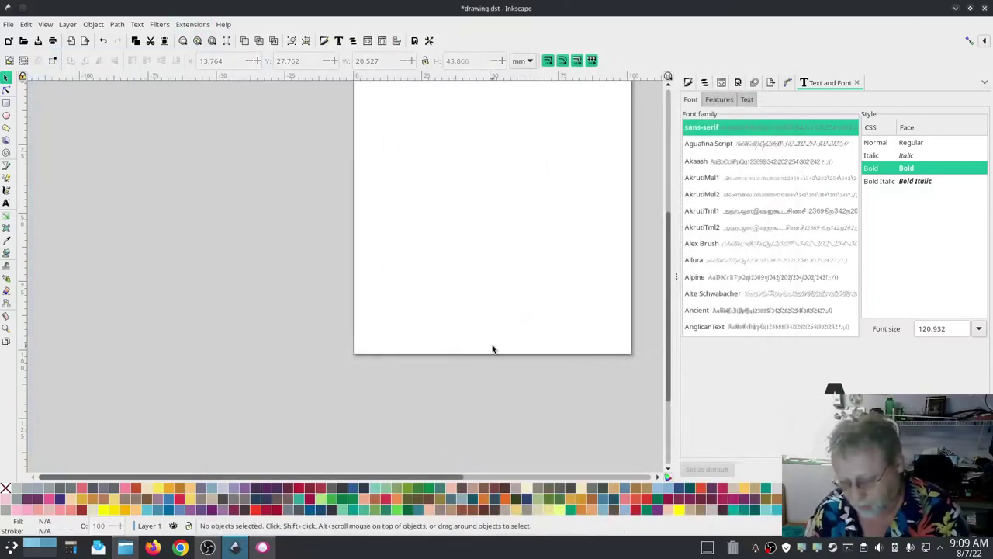
scroll(439, 265, up, 4)
scroll(132, 216, down, 2)
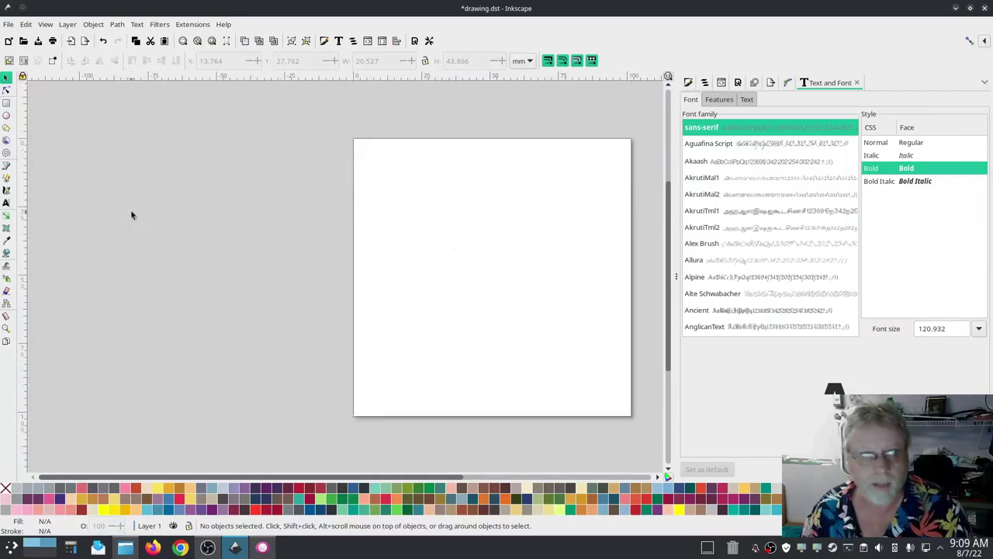
- Open munchie2.svg from the munchie folder inside the low tech linux folder
click(9, 25)
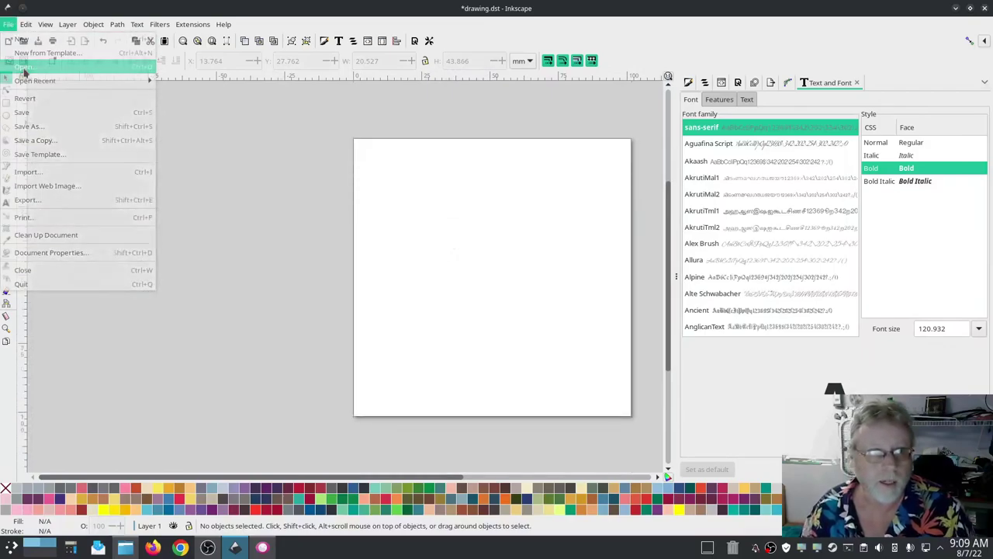
click(24, 70)
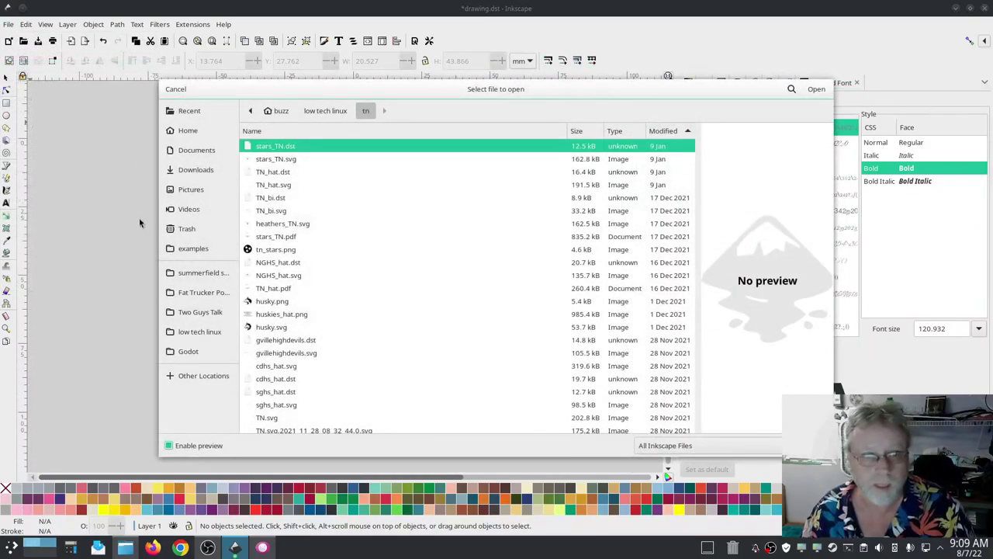
click(340, 111)
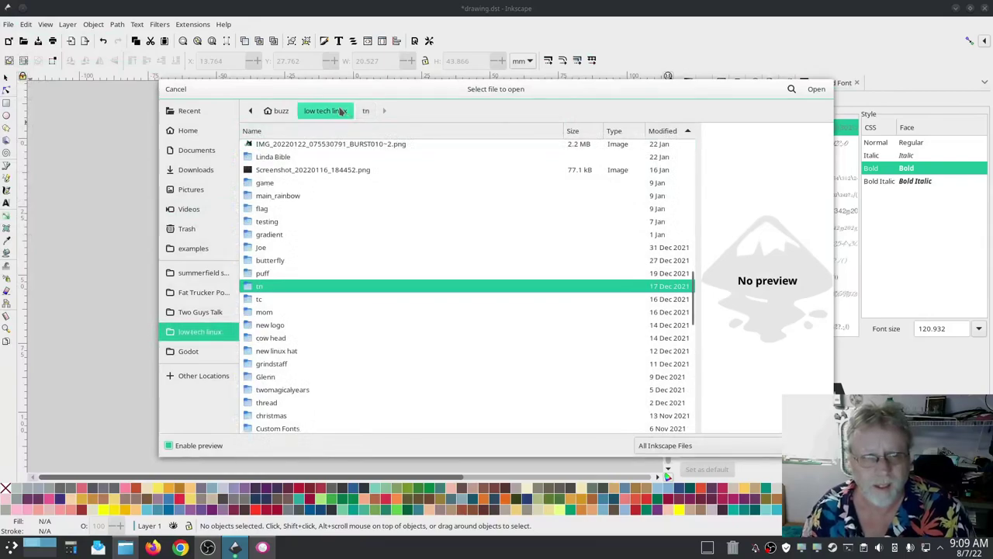
click(667, 130)
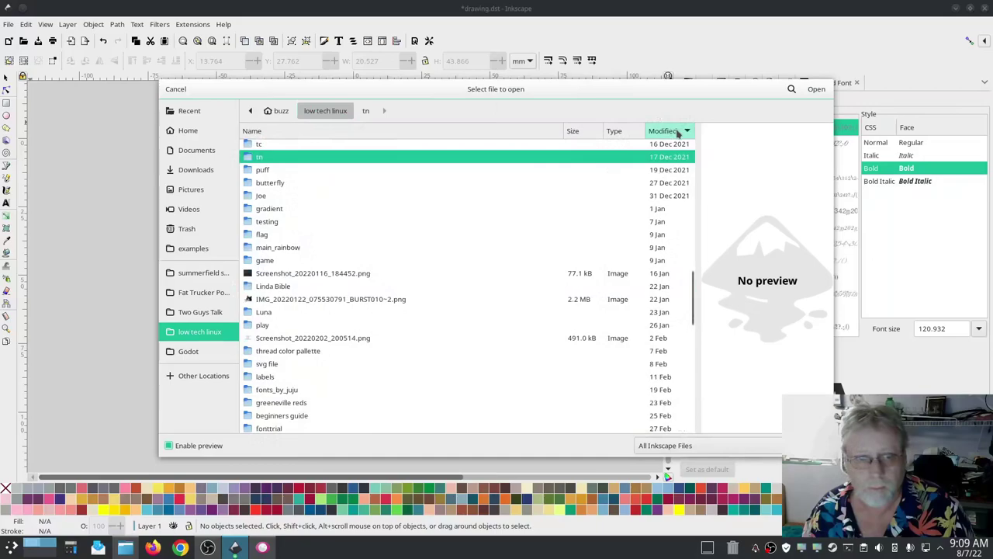
click(678, 134)
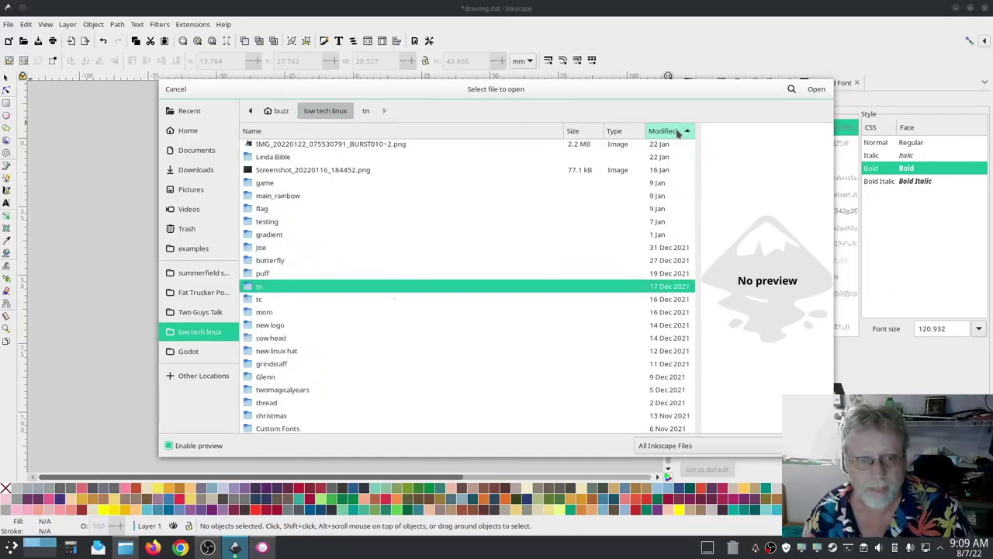
scroll(599, 210, up, 10)
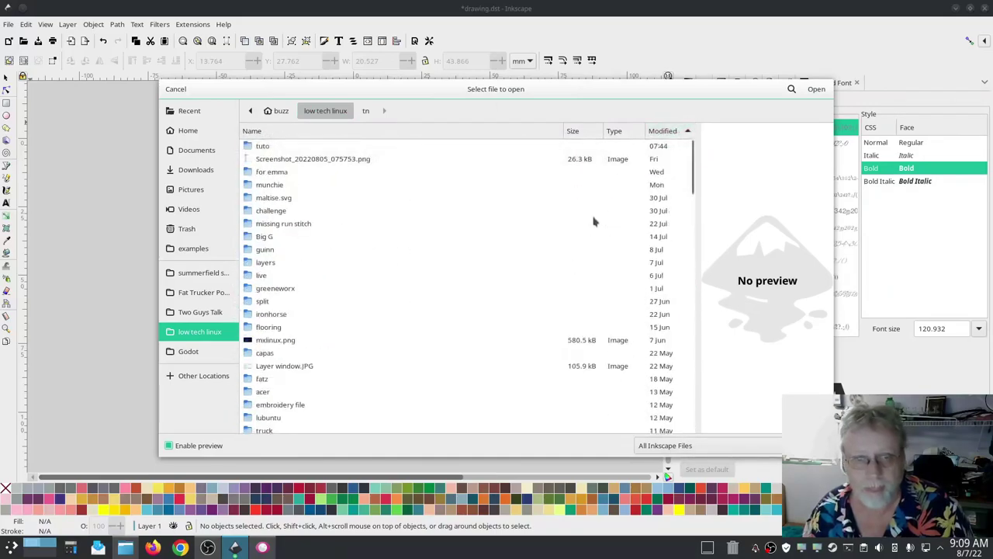
double_click(283, 184)
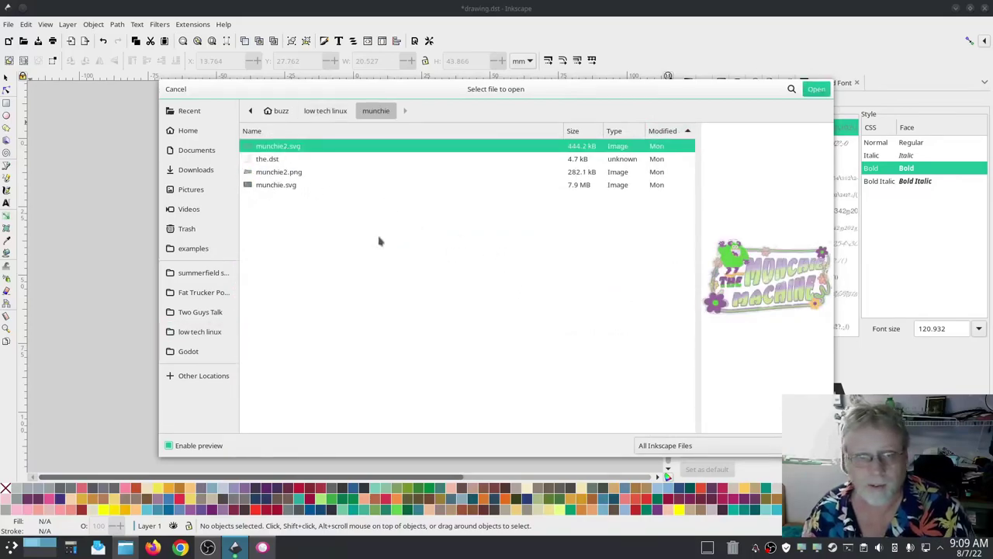
key(Return)
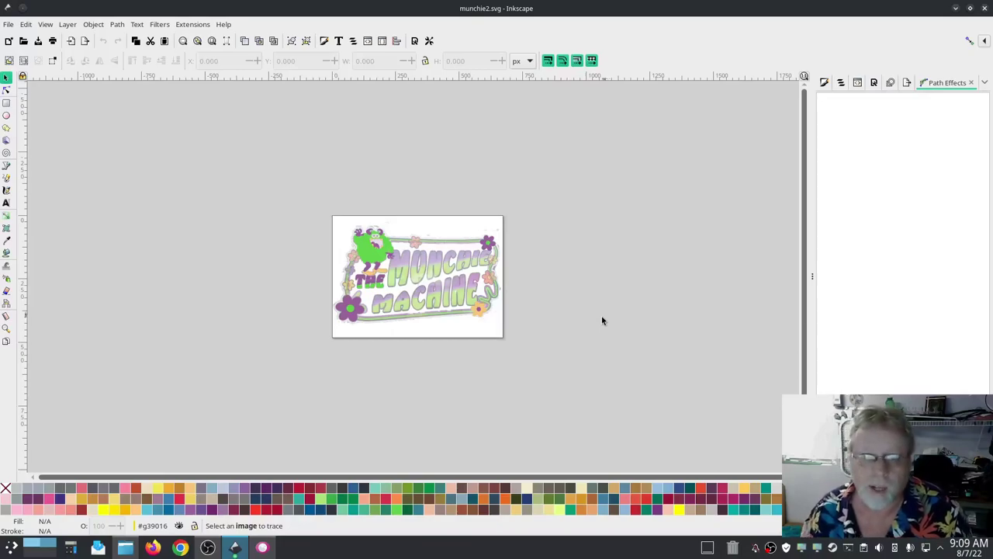
- Show the Layers and Objects list and select the artwork's lower-left purple flower together with its green centre ellipse
scroll(357, 315, up, 3)
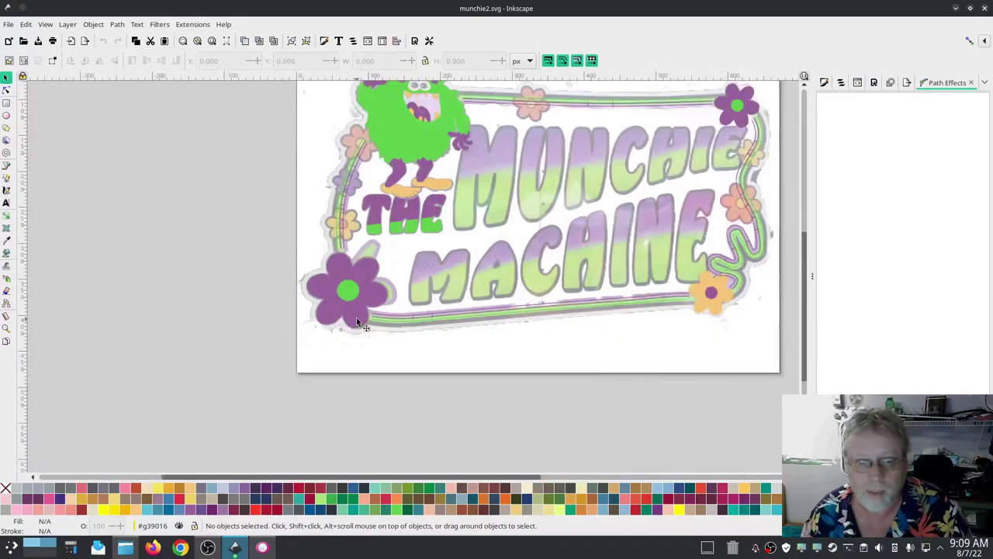
scroll(363, 257, up, 1)
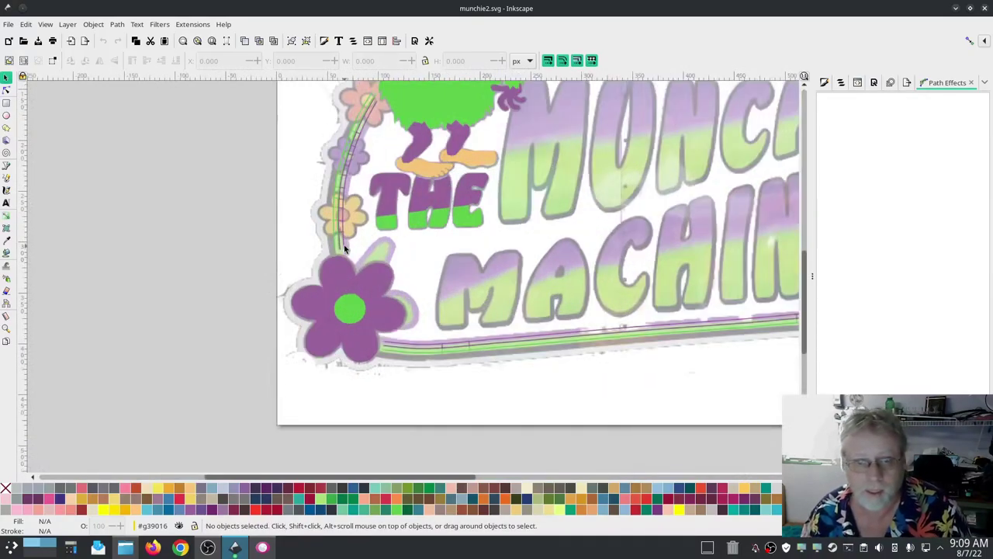
click(359, 311)
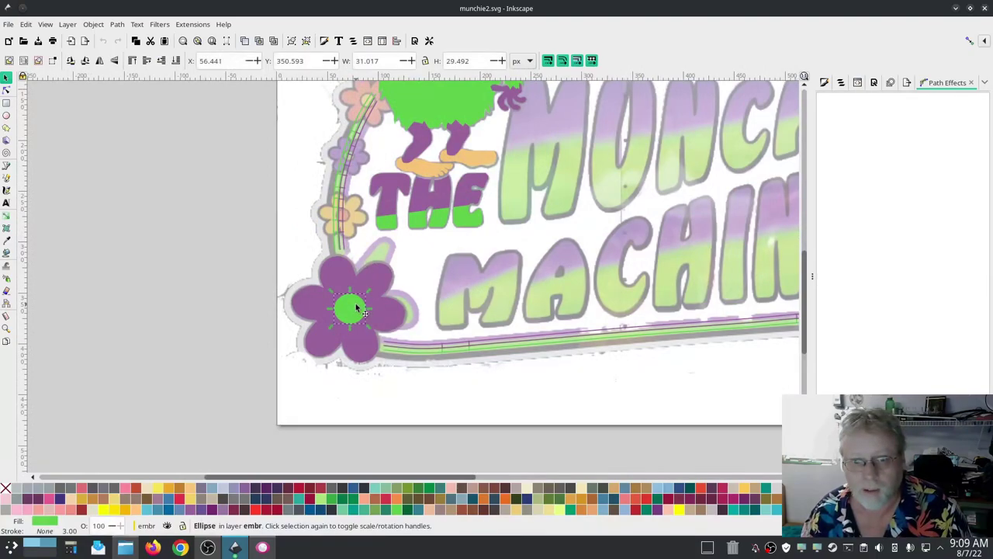
click(844, 83)
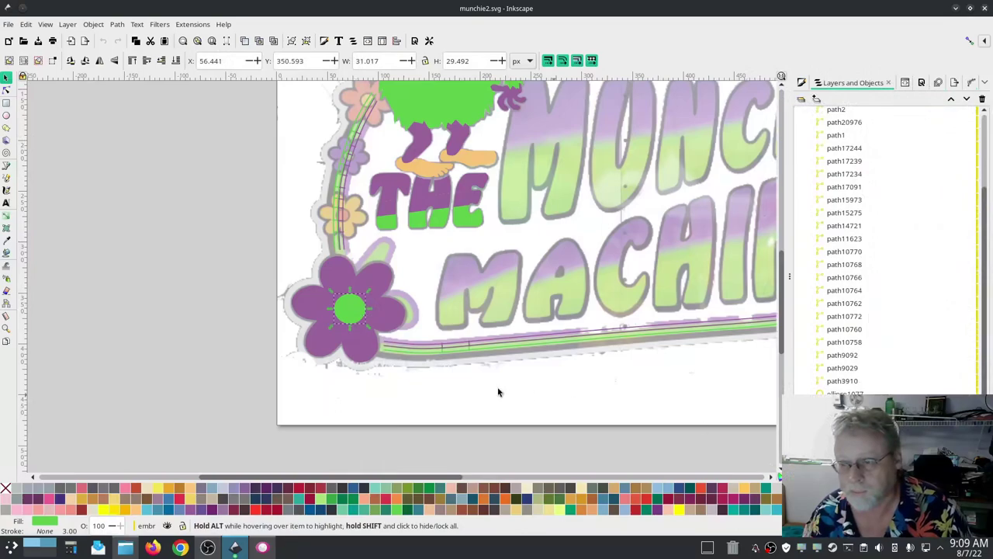
click(358, 350)
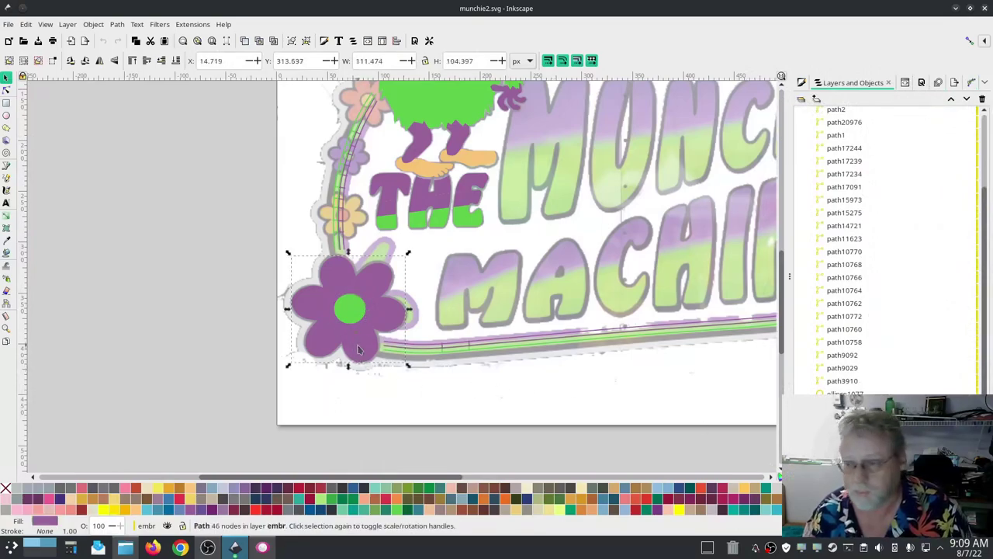
click(350, 313)
shift+click(364, 342)
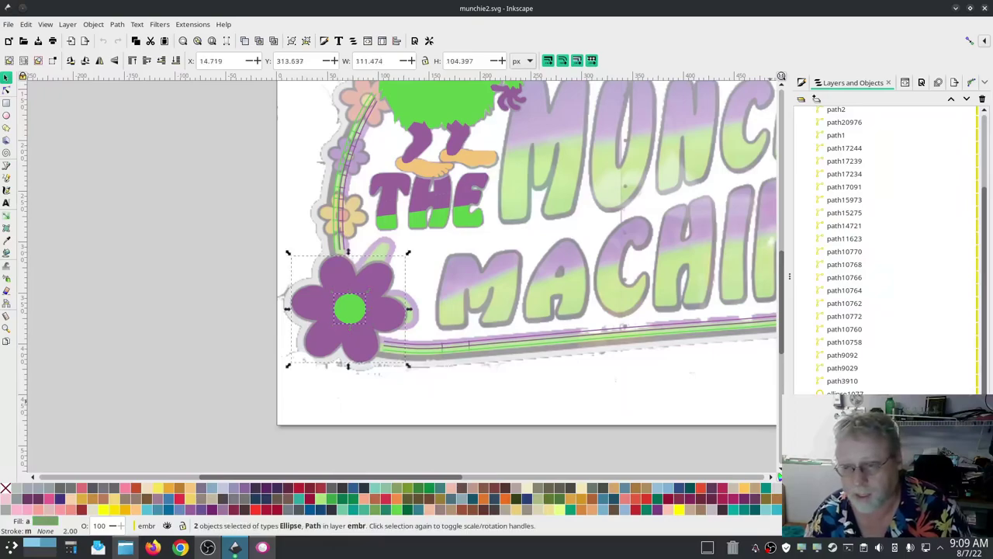
- Copy the selected purple flower with its green centre and close munchie2.svg
right_click(696, 205)
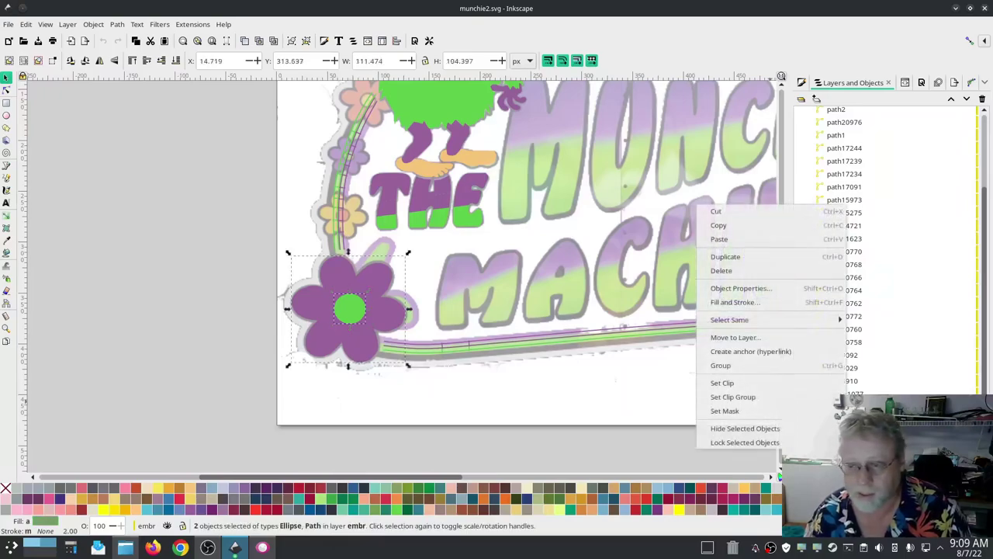
click(749, 226)
click(984, 7)
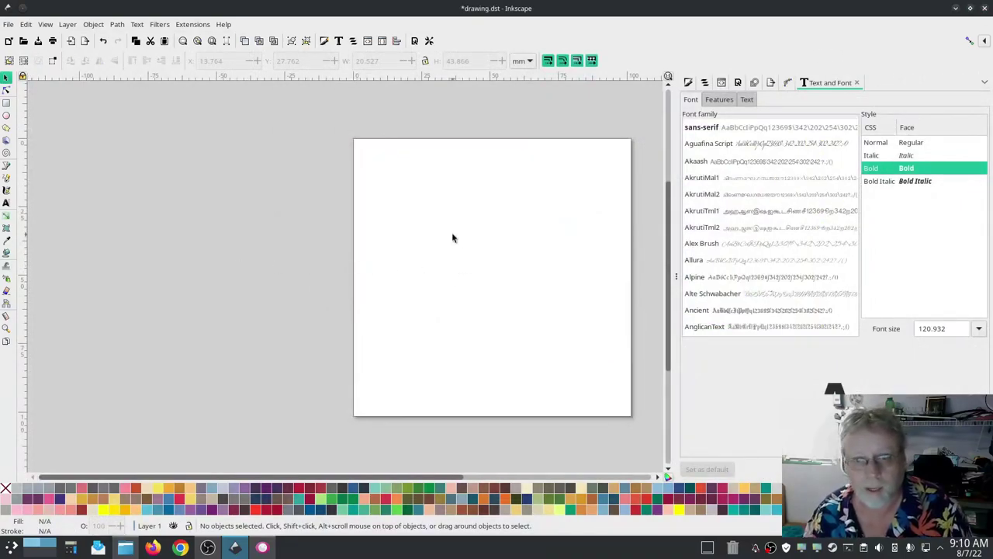
- Paste the flower into the lower-left part of the blank drawing page and scale it down to about 24.6 × 22.3 mm
right_click(420, 331)
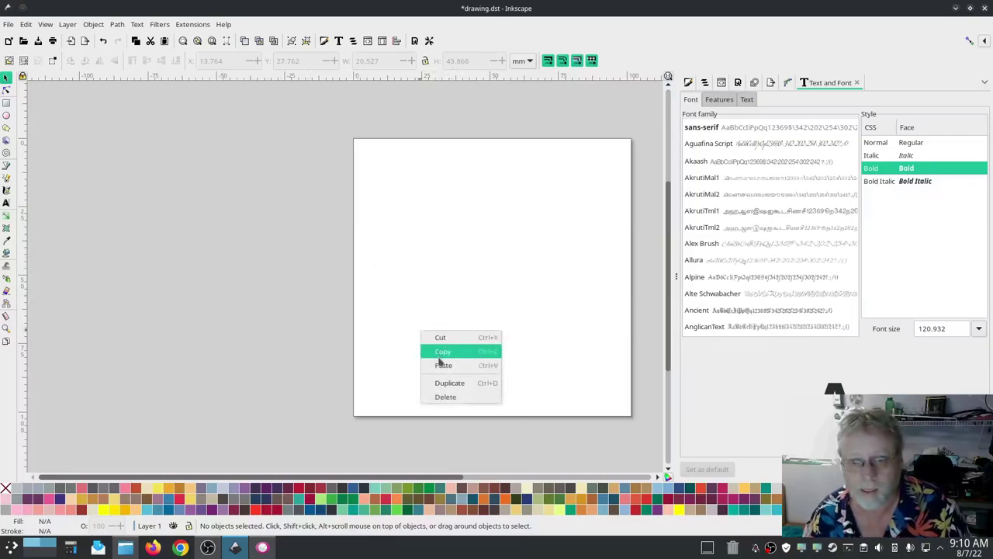
click(437, 357)
right_click(434, 312)
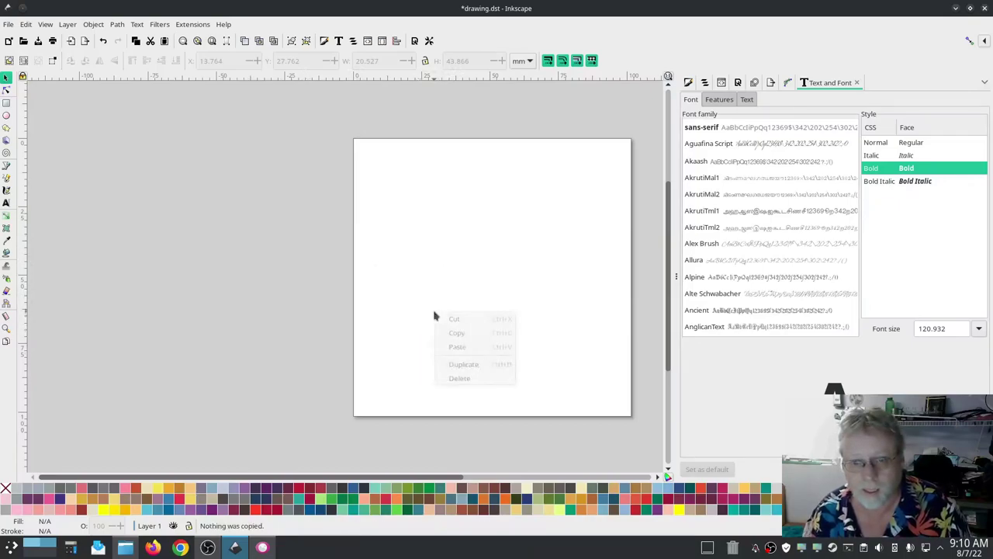
click(452, 346)
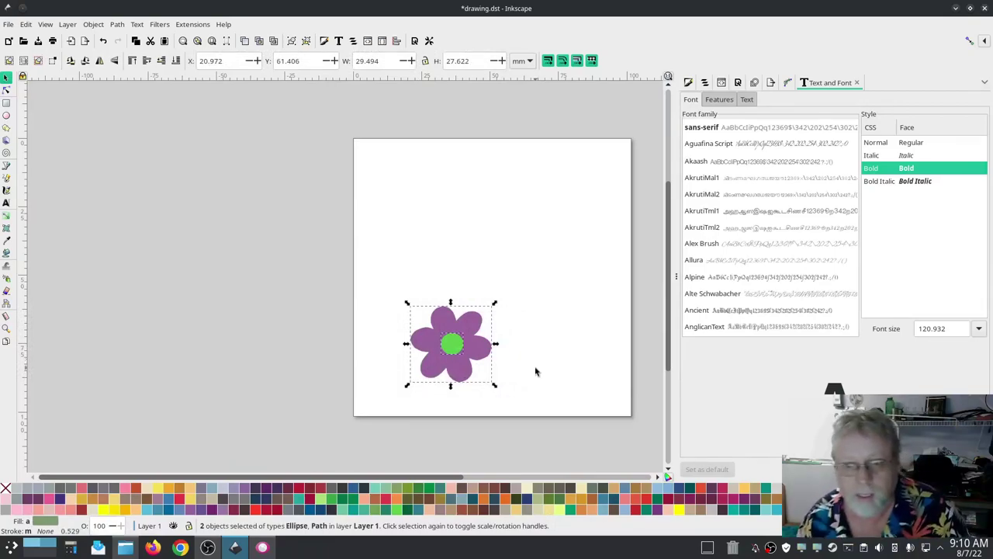
drag(457, 372, 431, 371)
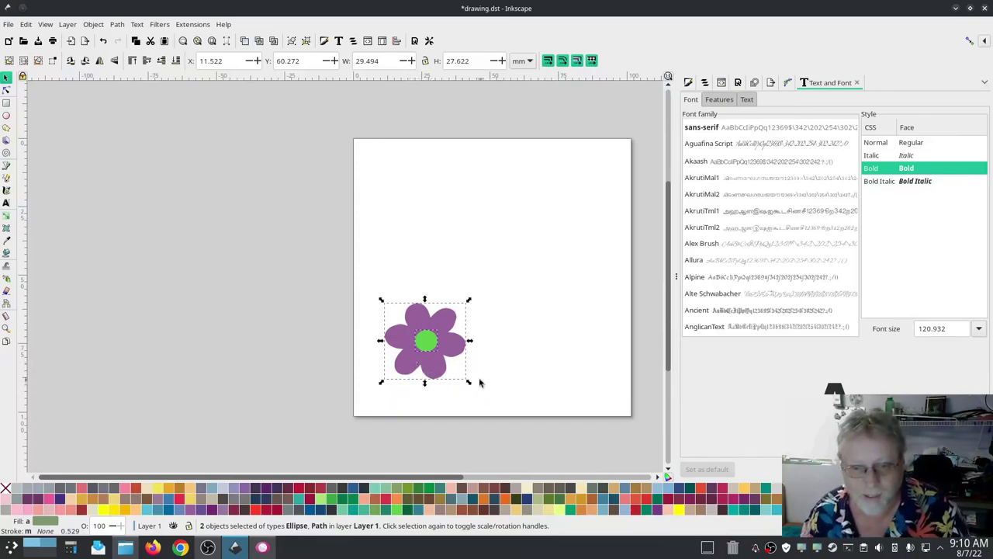
drag(468, 383, 455, 370)
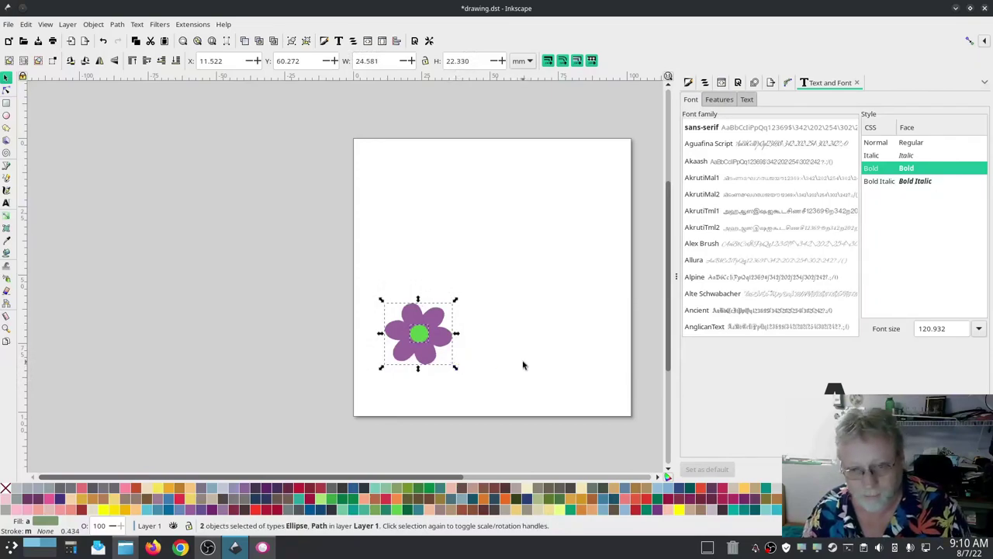
- Open Ink/Stitch Params for the flower and its centre and try turning off the underpath and the fill underlay
click(180, 25)
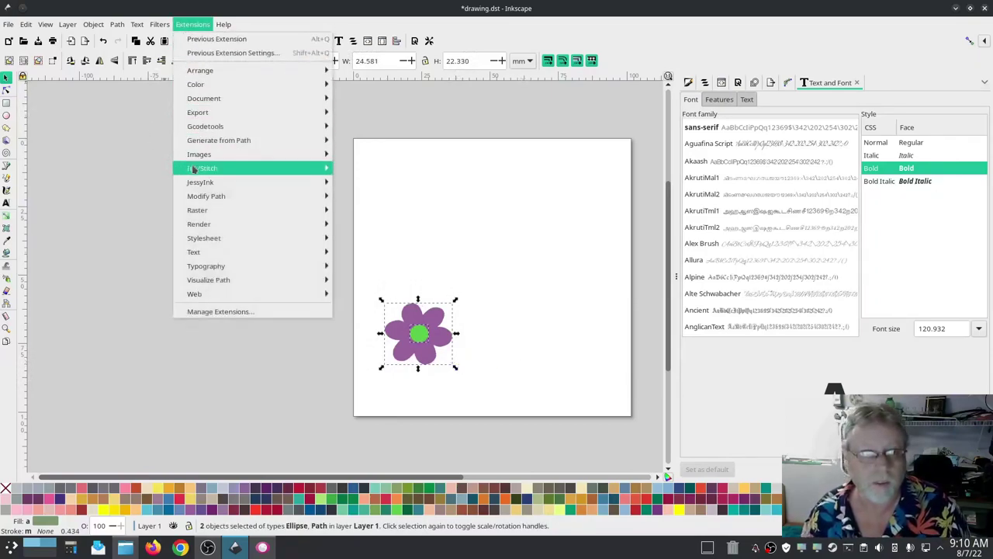
mouse_move(233, 168)
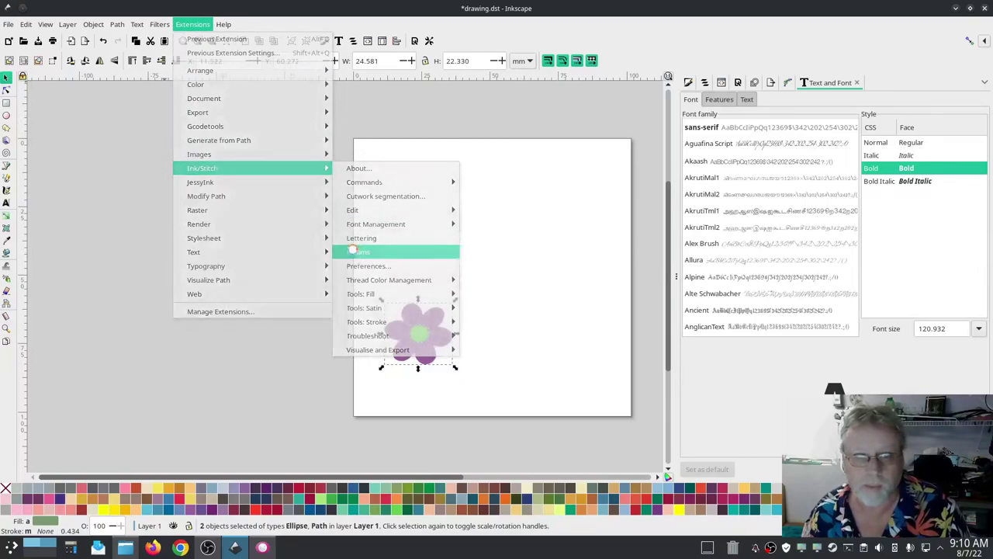
click(359, 239)
drag(523, 77, 252, 77)
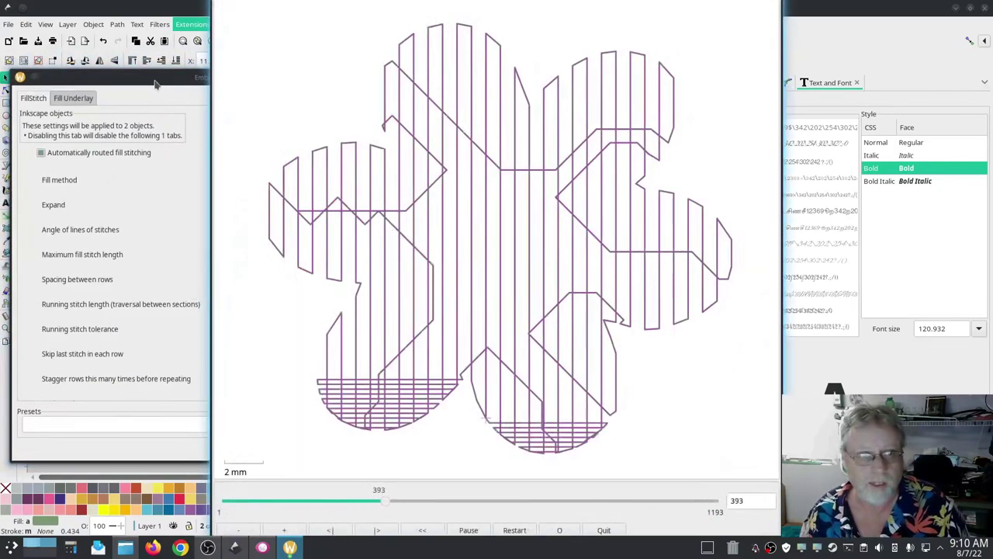
click(166, 109)
scroll(225, 310, down, 3)
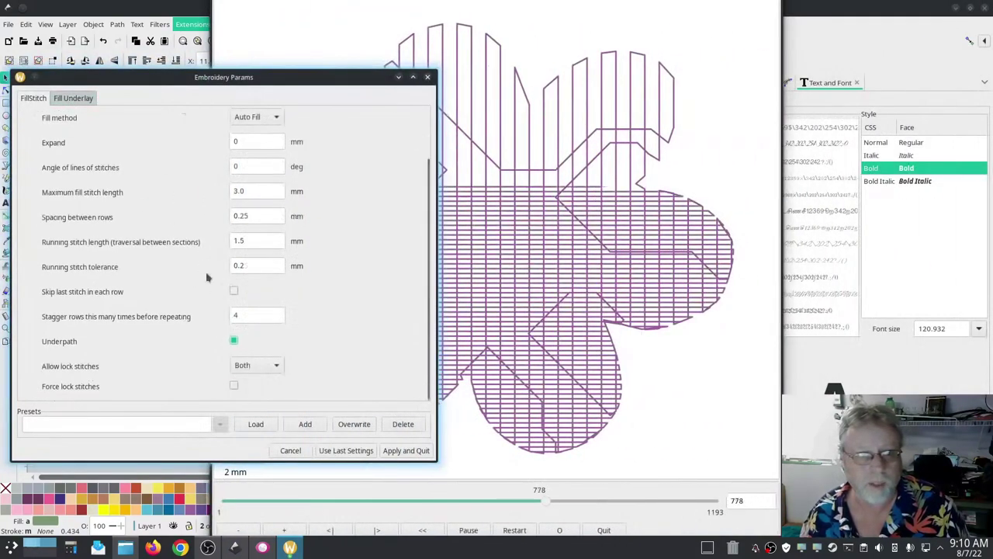
click(235, 341)
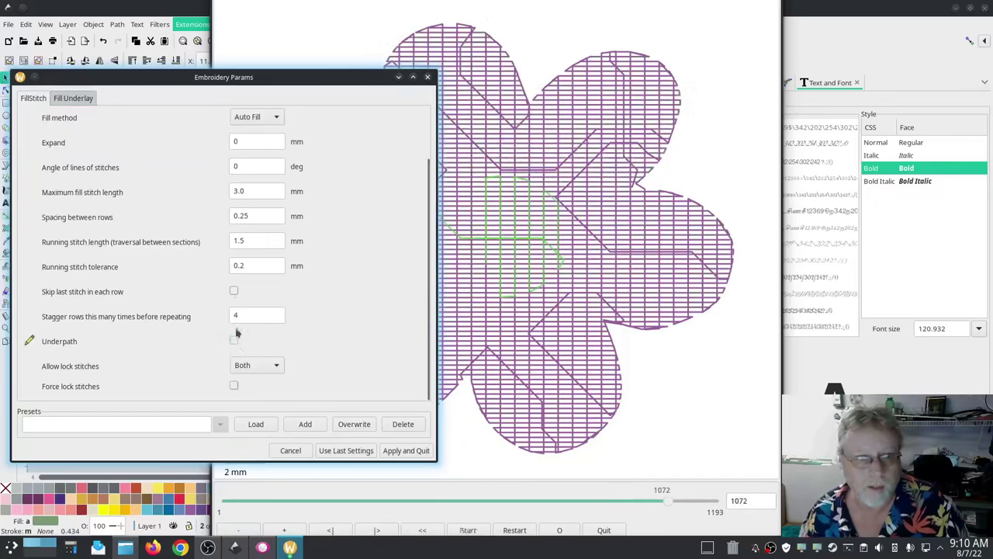
click(77, 97)
click(40, 144)
click(34, 98)
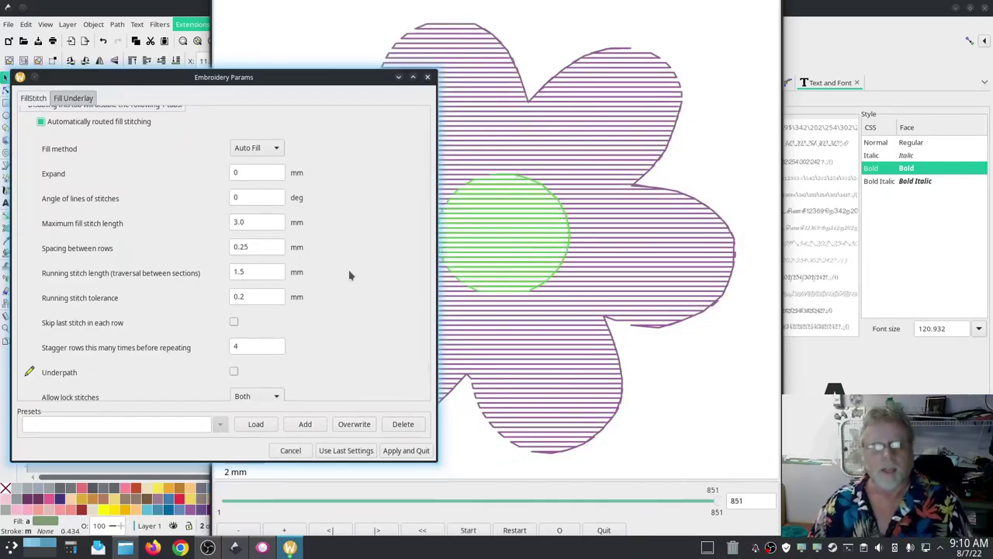
- Try Contour Fill as the fill method for the flower and its centre, and cancel the stitch parameters
click(271, 147)
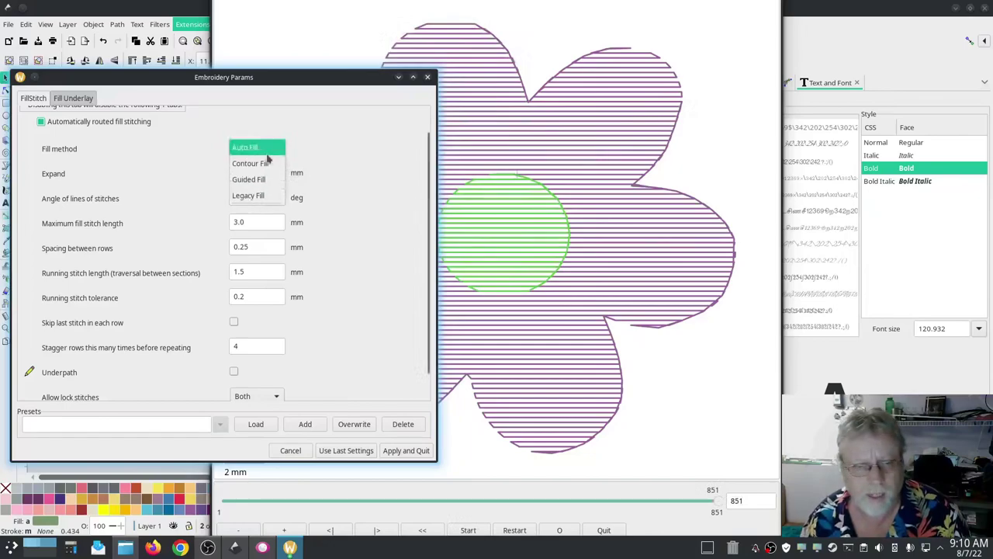
click(268, 163)
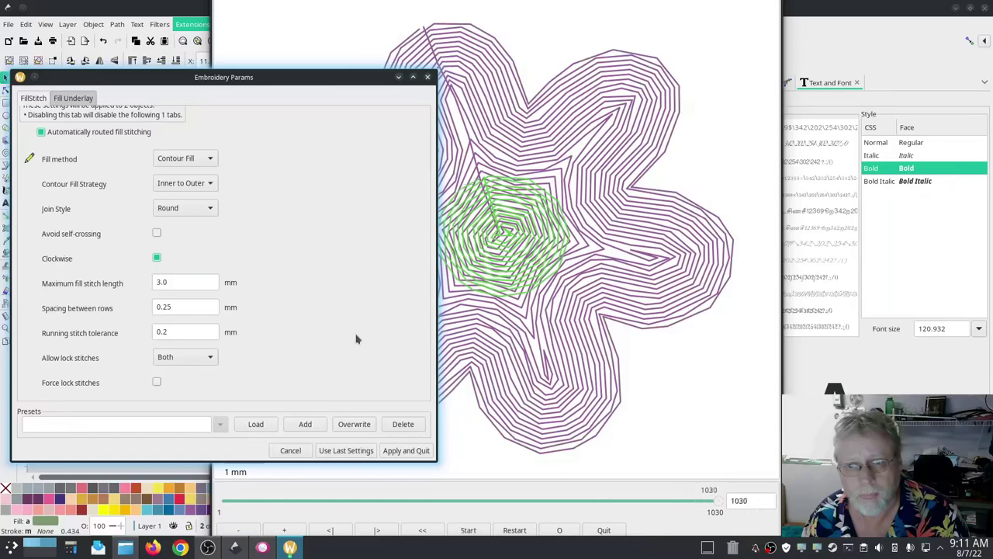
click(290, 450)
- Nudge the green centre ellipse slightly left and subtract a duplicate of it from the purple flower with Difference
ctrl+scroll(466, 366, up, 4)
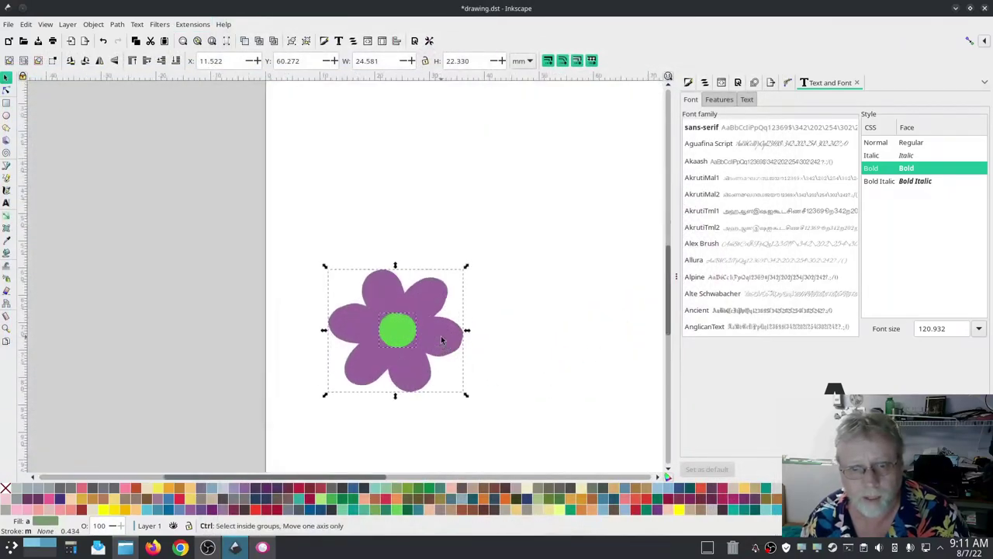
click(115, 250)
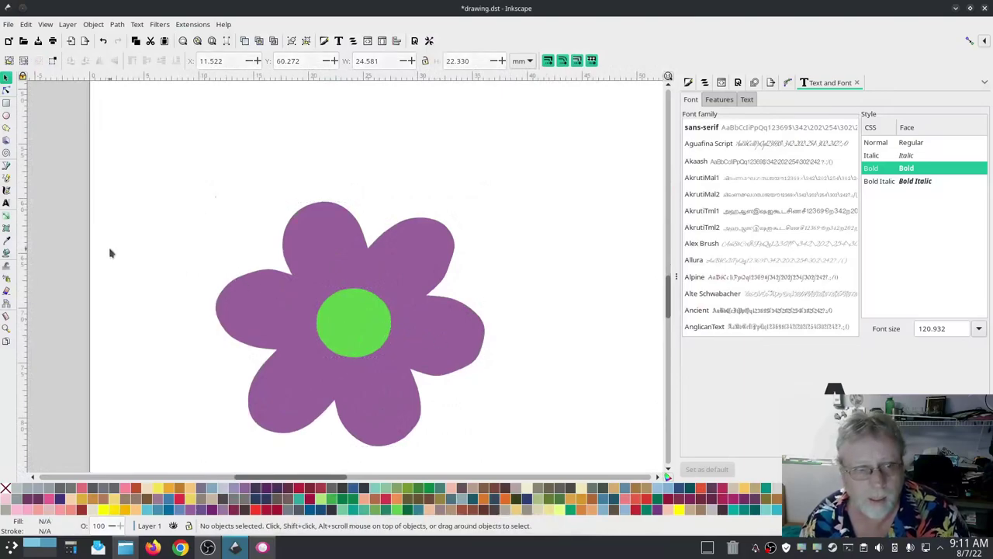
click(347, 312)
mouse_move(362, 327)
mouse_down()
mouse_move(472, 362)
mouse_move(349, 317)
mouse_move(424, 346)
mouse_move(354, 323)
mouse_up()
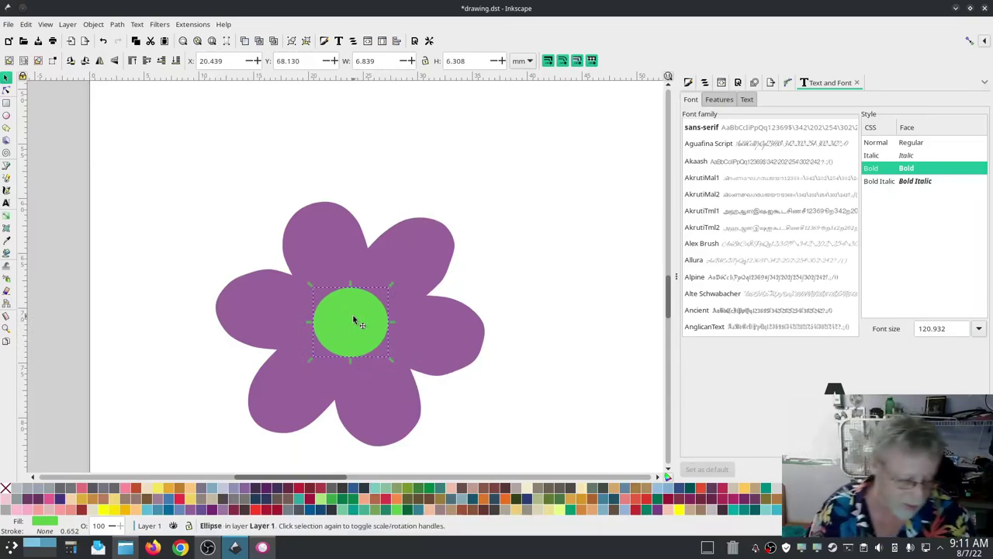
shift+click(330, 216)
click(117, 24)
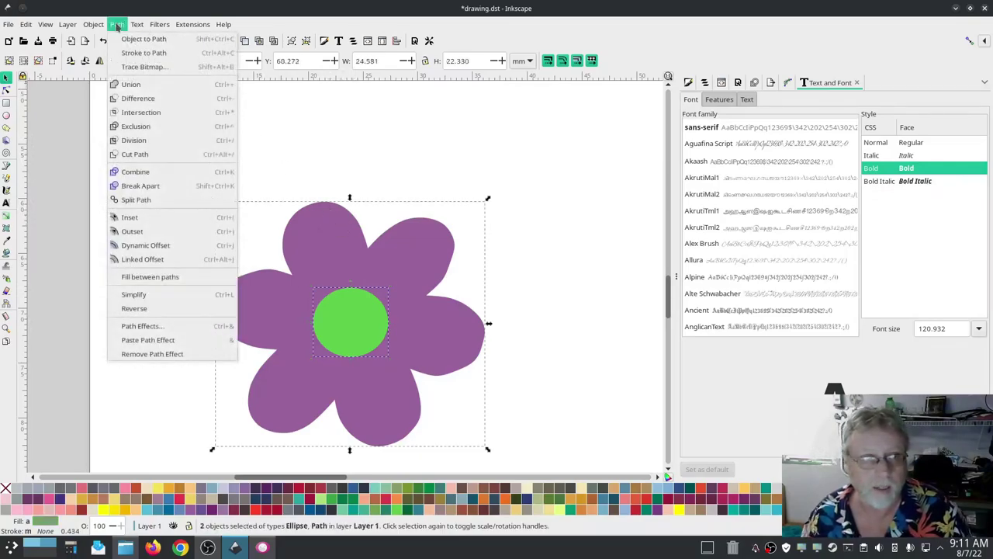
click(132, 100)
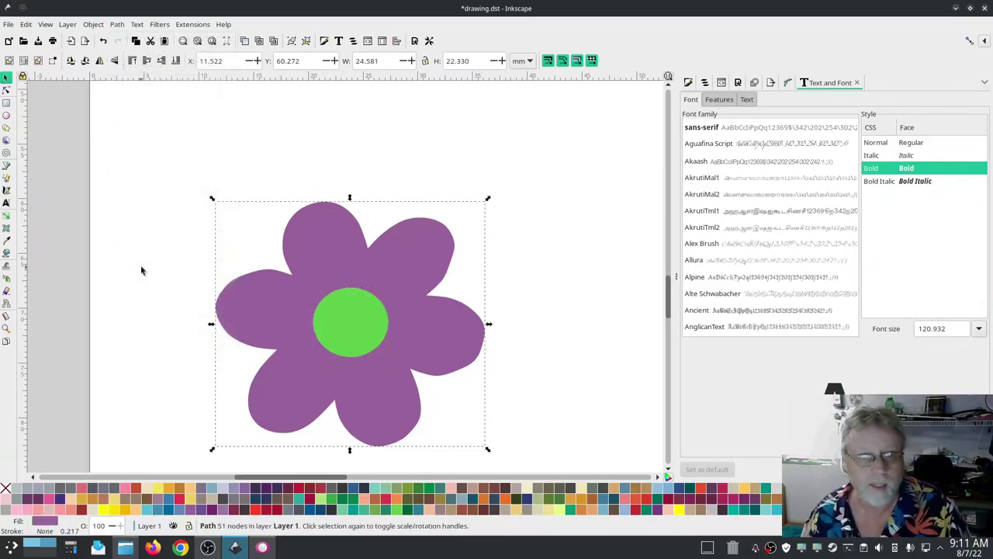
- Select the cut-out flower and its green centre, open Ink/Stitch Params, and turn off the underpath and the fill underlay
click(353, 332)
mouse_move(359, 317)
mouse_down()
mouse_move(475, 343)
mouse_move(359, 313)
mouse_up()
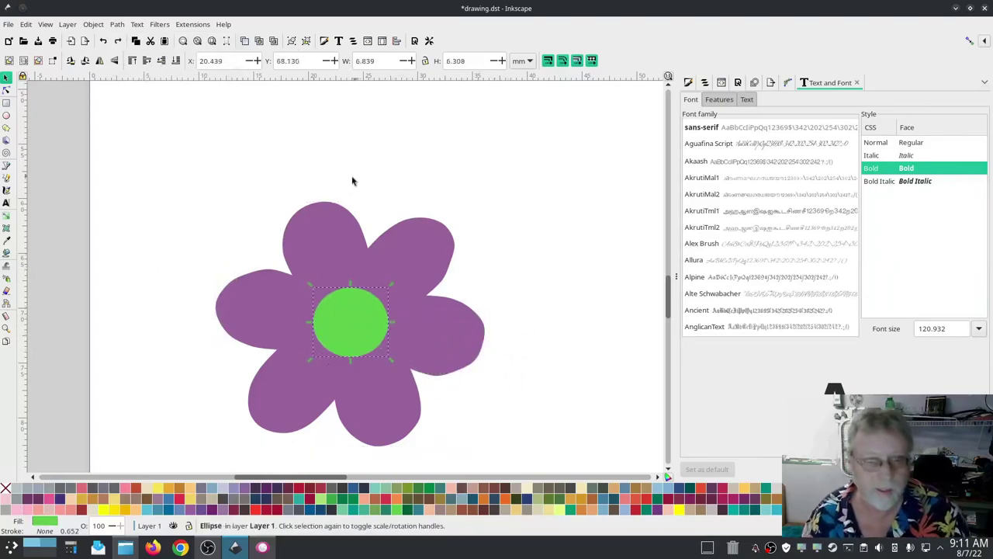
shift+click(335, 246)
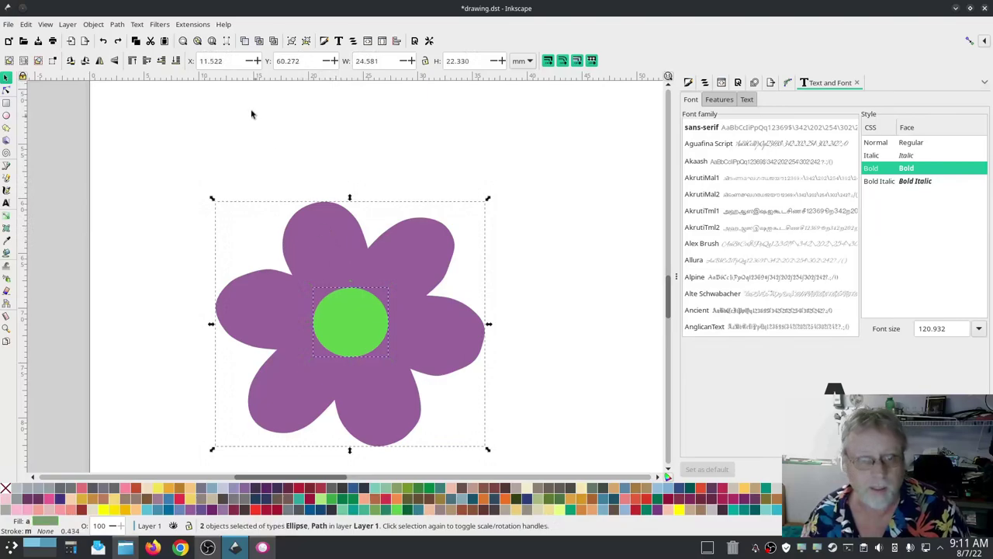
click(186, 25)
mouse_move(207, 168)
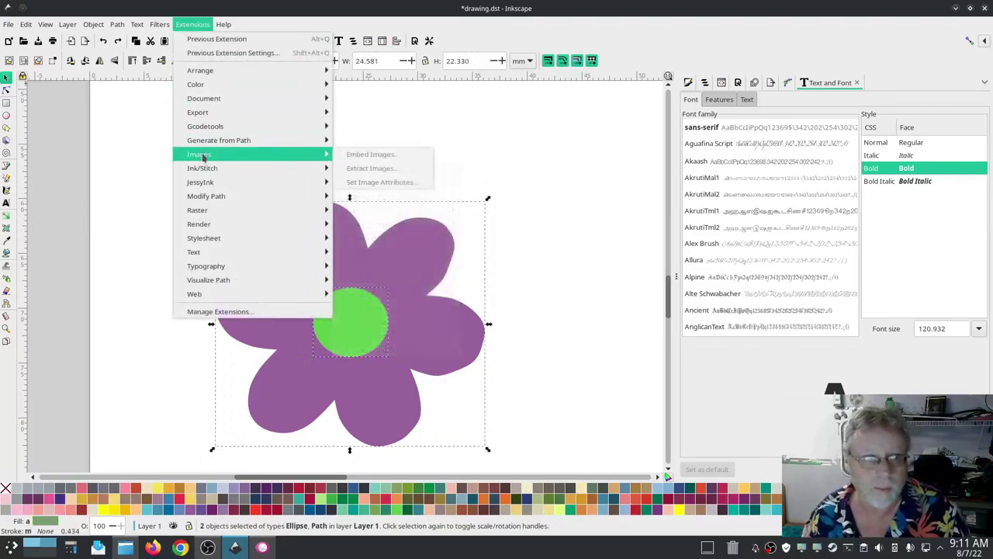
click(359, 251)
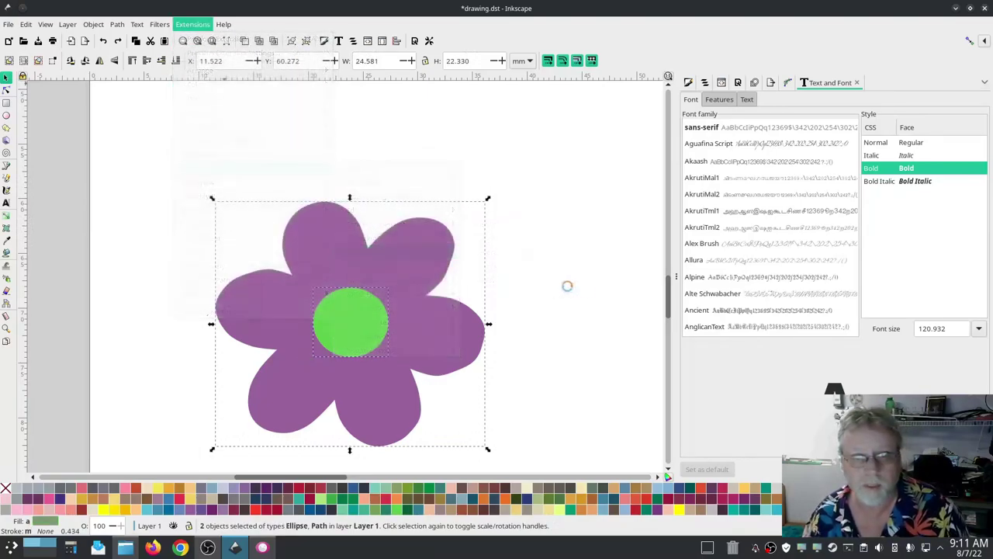
mouse_move(543, 75)
mouse_down()
mouse_move(220, 77)
mouse_move(224, 58)
mouse_up()
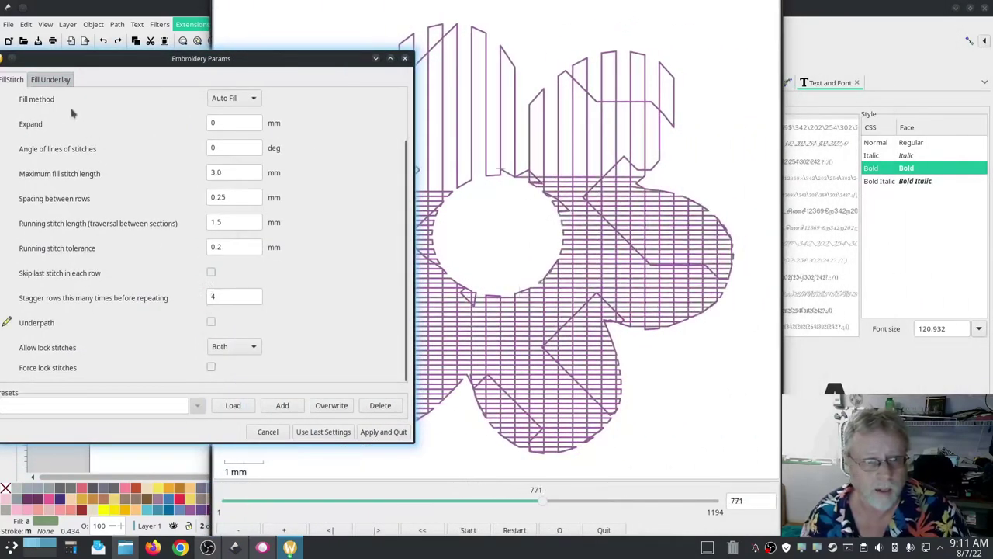
click(62, 83)
click(18, 125)
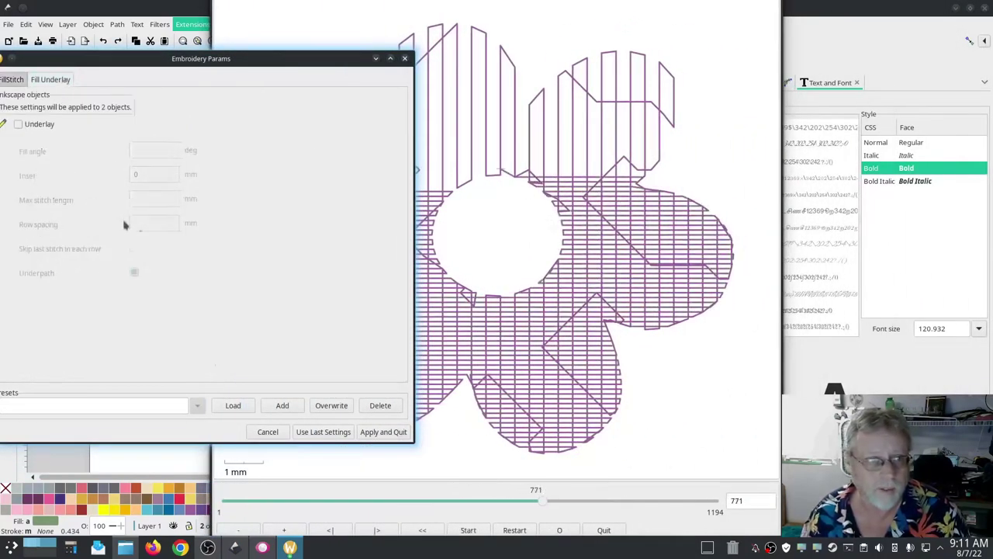
click(12, 79)
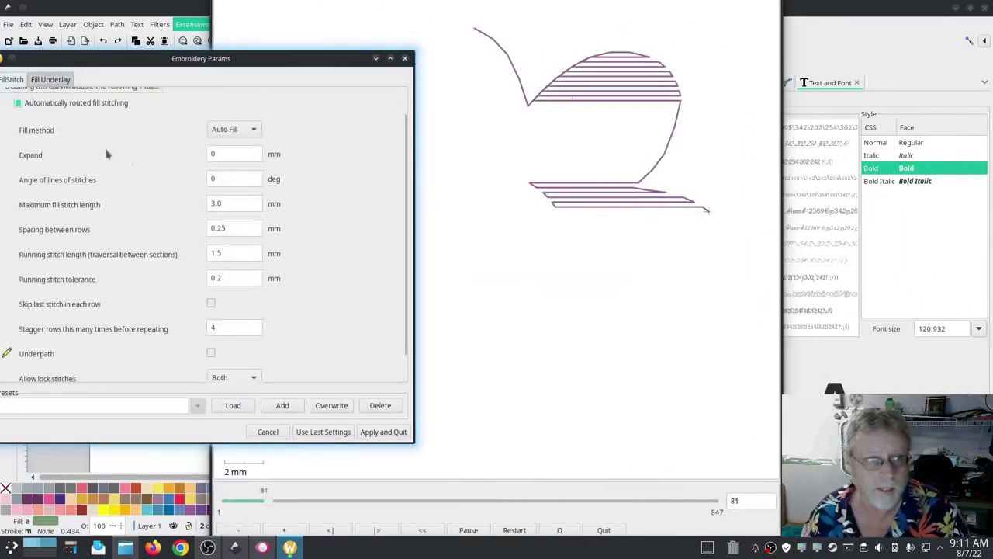
- Set the fill method to Contour Fill with 0.4 mm spacing between rows
click(234, 129)
click(233, 151)
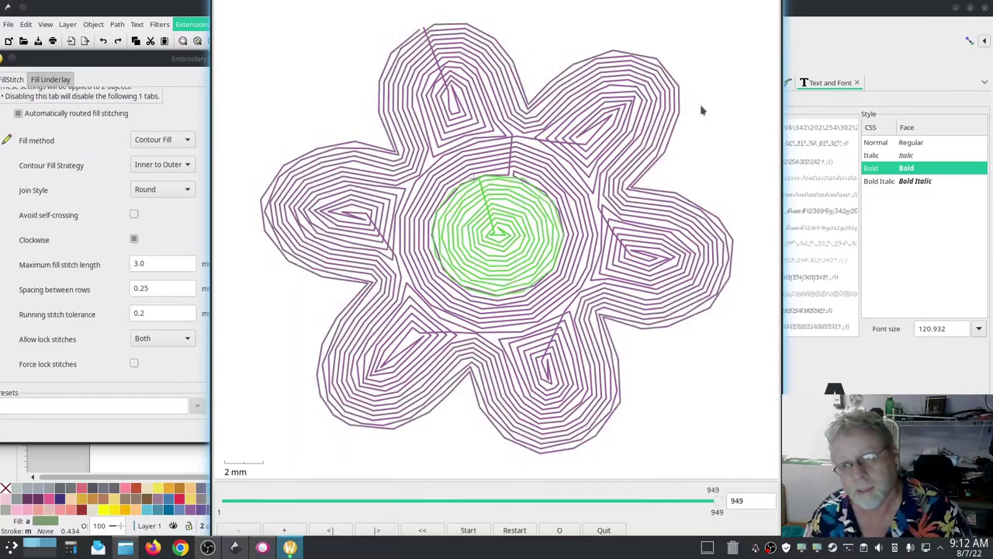
click(197, 91)
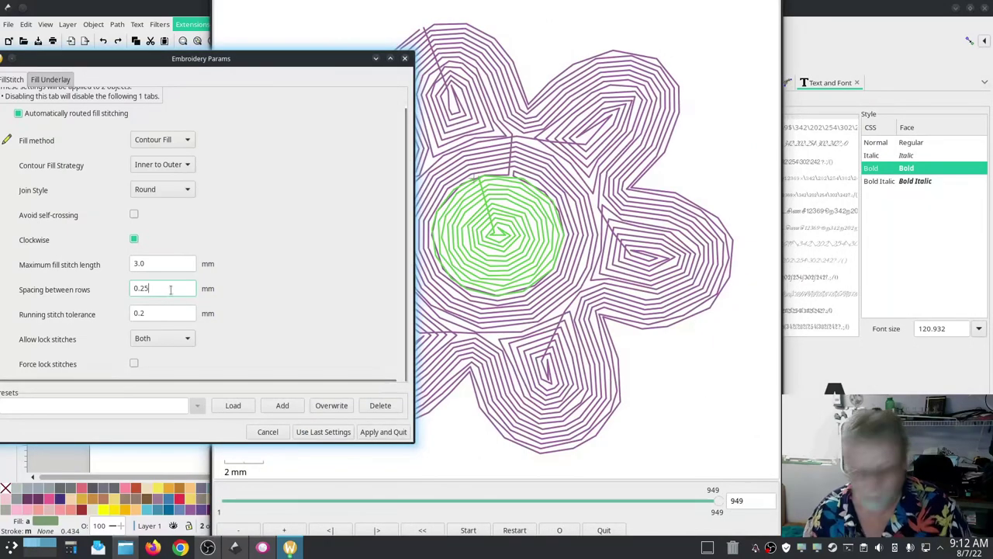
key(BackSpace)
key(BackSpace)
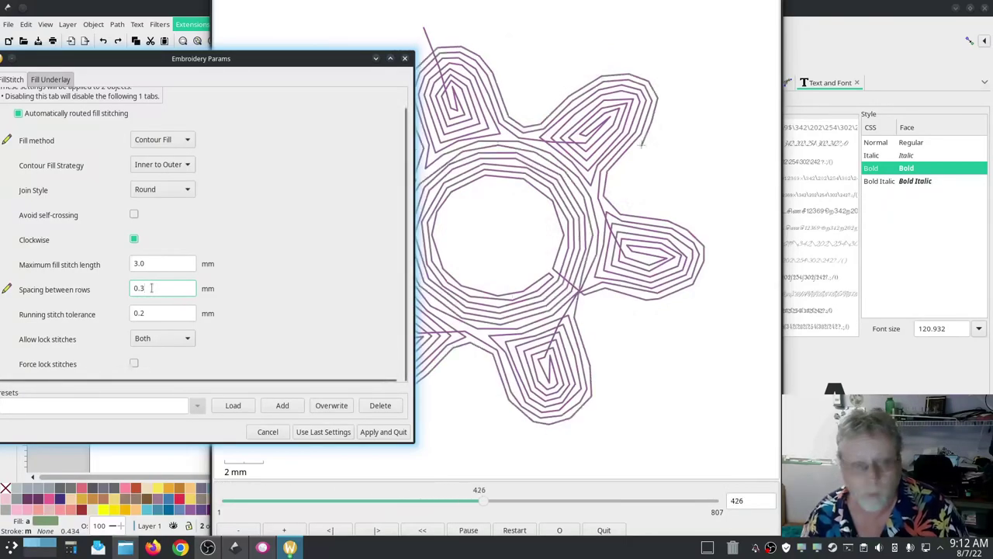
key(BackSpace)
text(4)
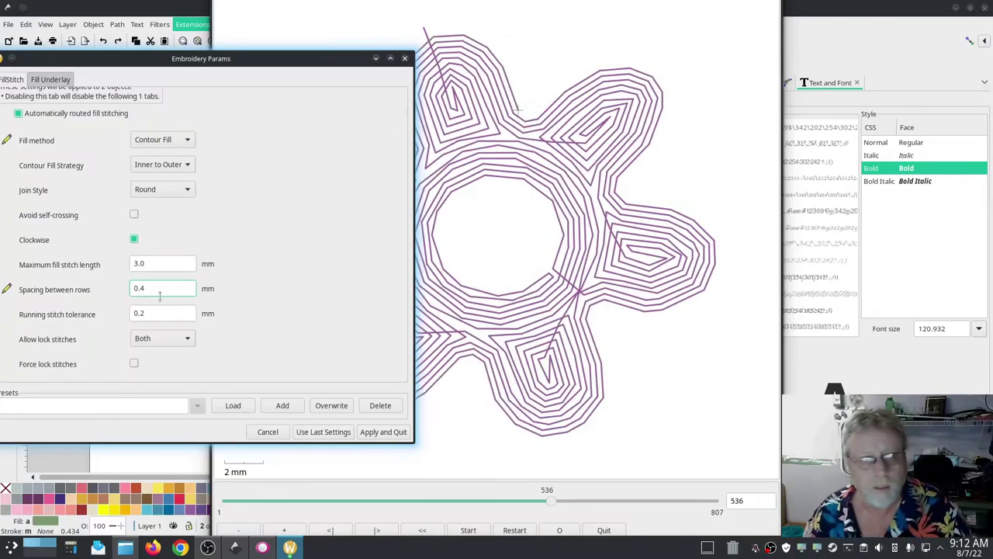
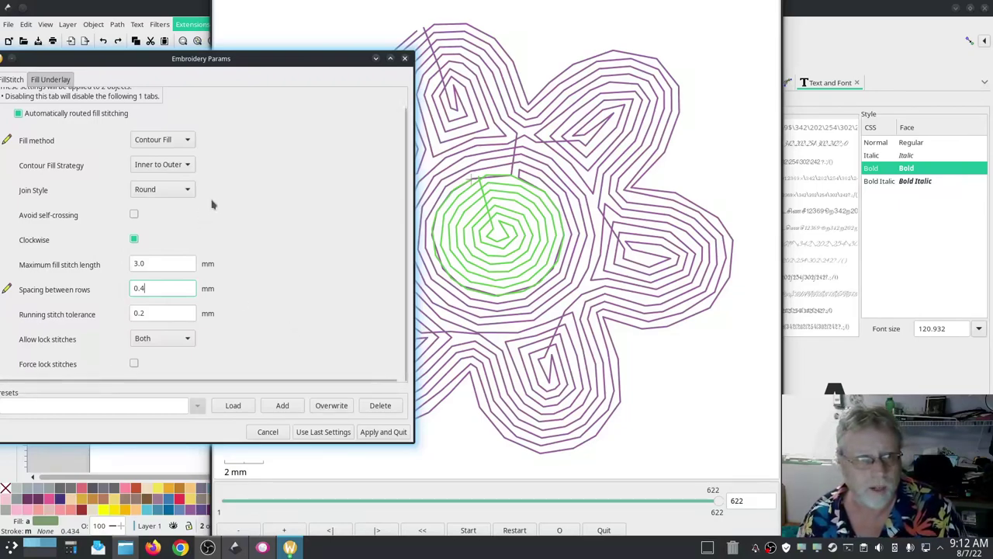
- Change the contour fill strategy to Single spiral and bring the whole flower's stitch preview to the front
click(190, 166)
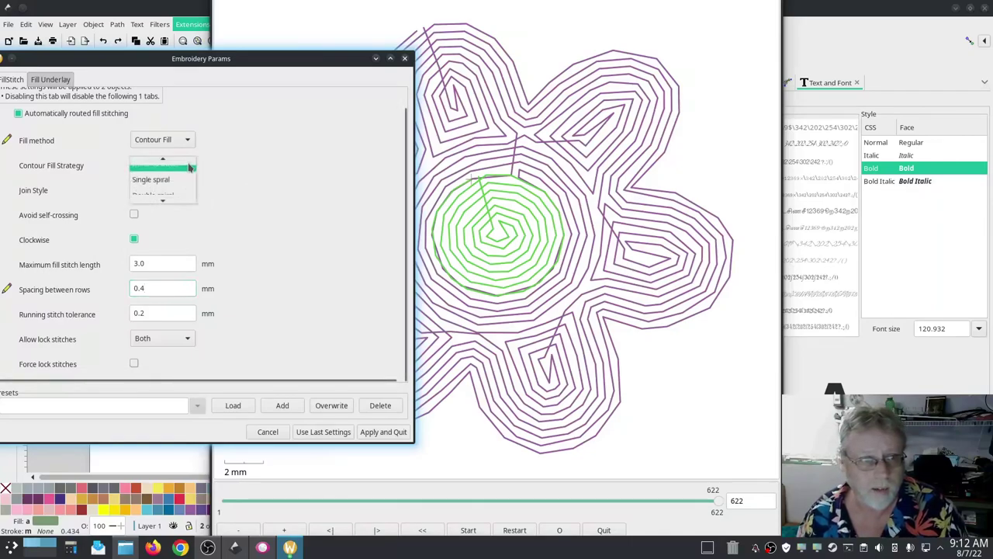
click(168, 181)
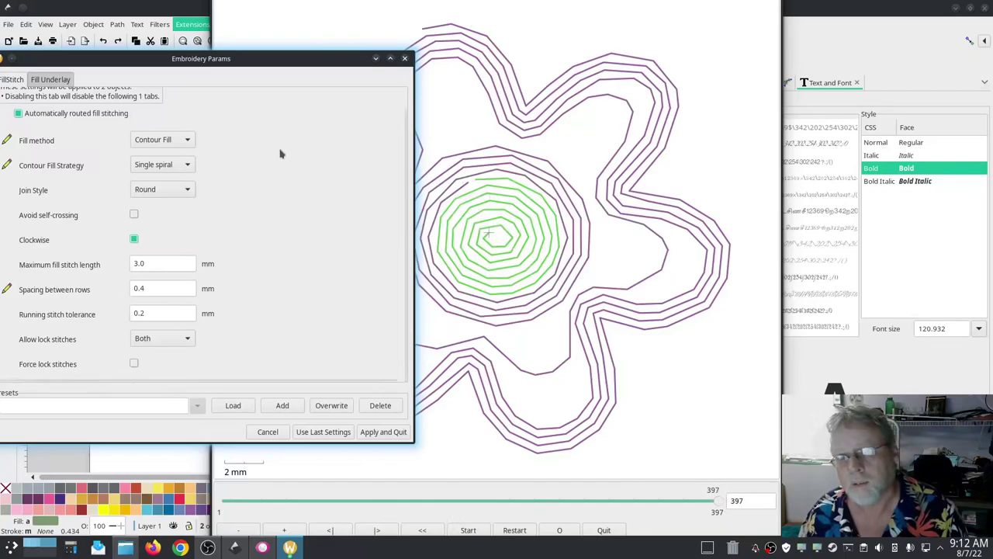
click(431, 188)
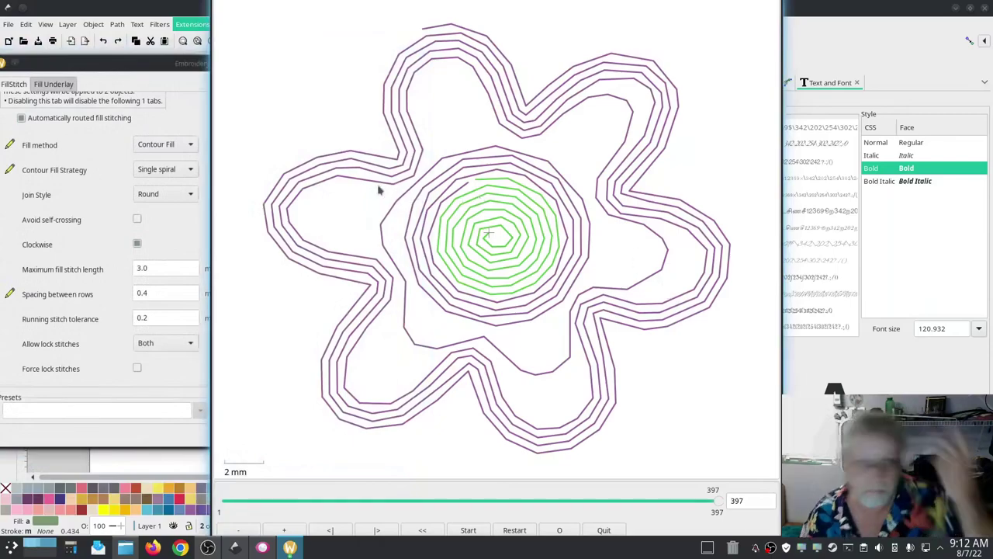
- Try the Double spiral contour fill strategy on the flower and its centre
click(184, 175)
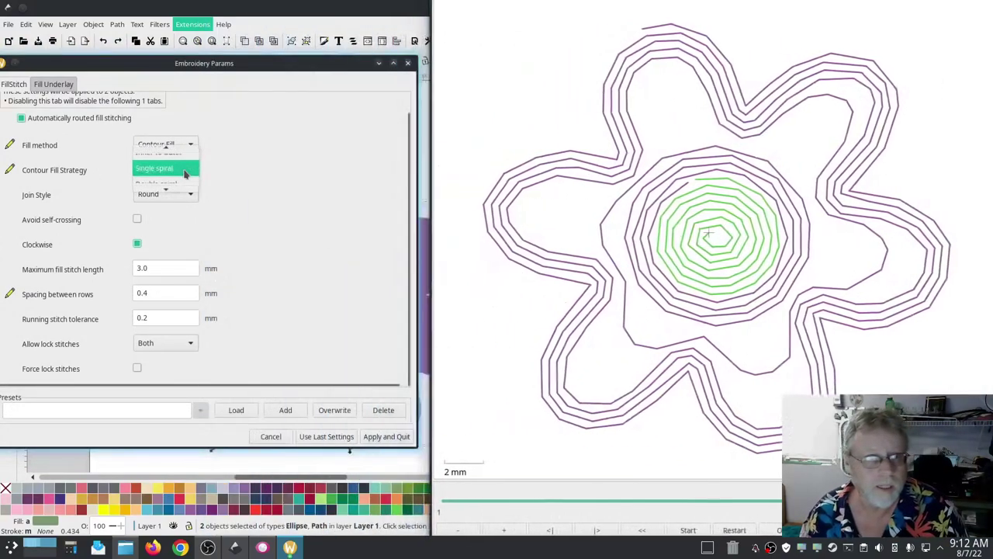
click(180, 173)
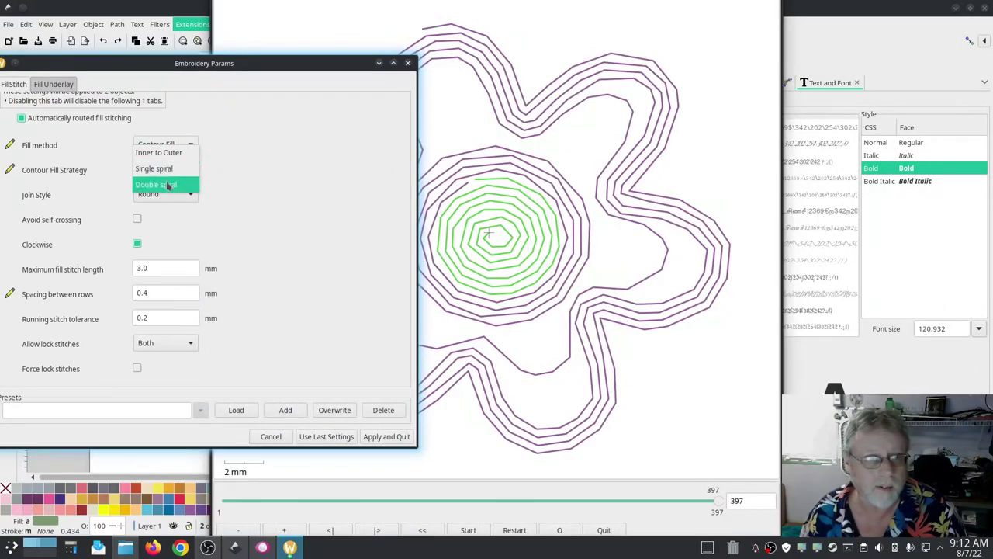
click(170, 187)
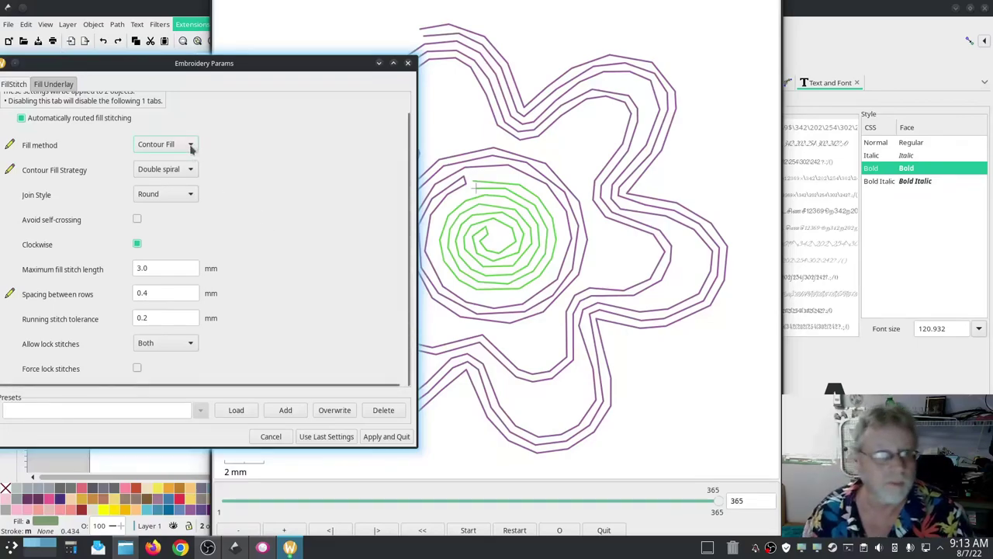
- Set the join style to Beveled, keeping Contour Fill as the fill method
click(186, 194)
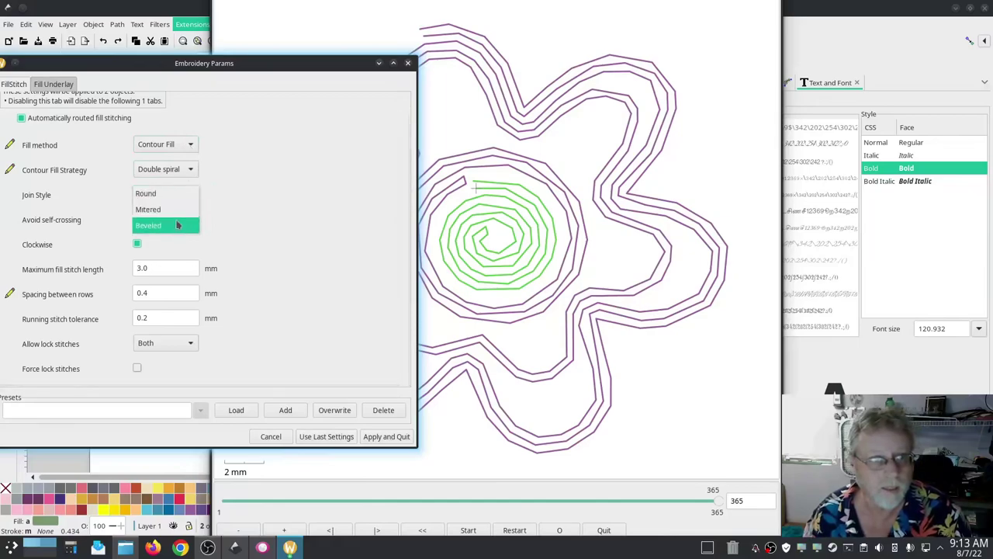
click(175, 225)
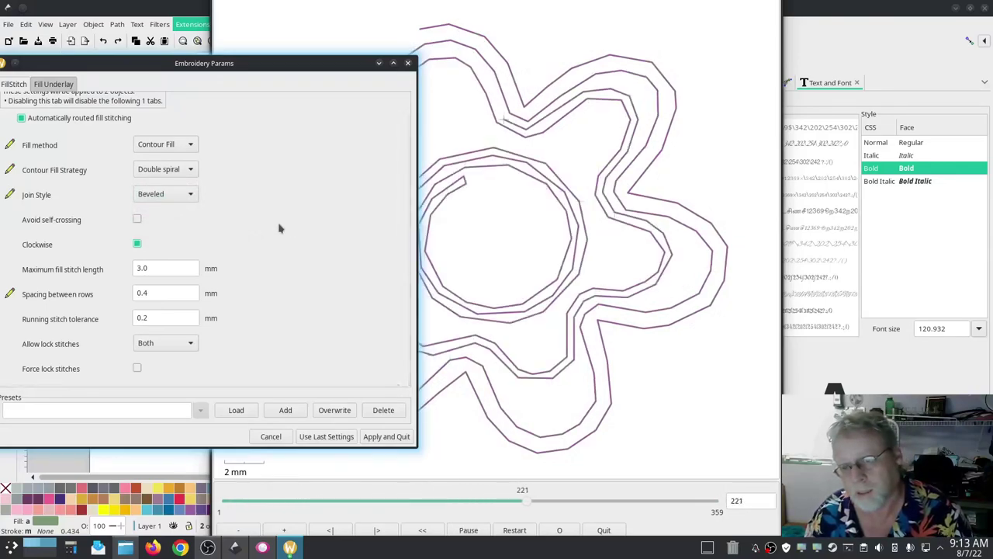
click(191, 143)
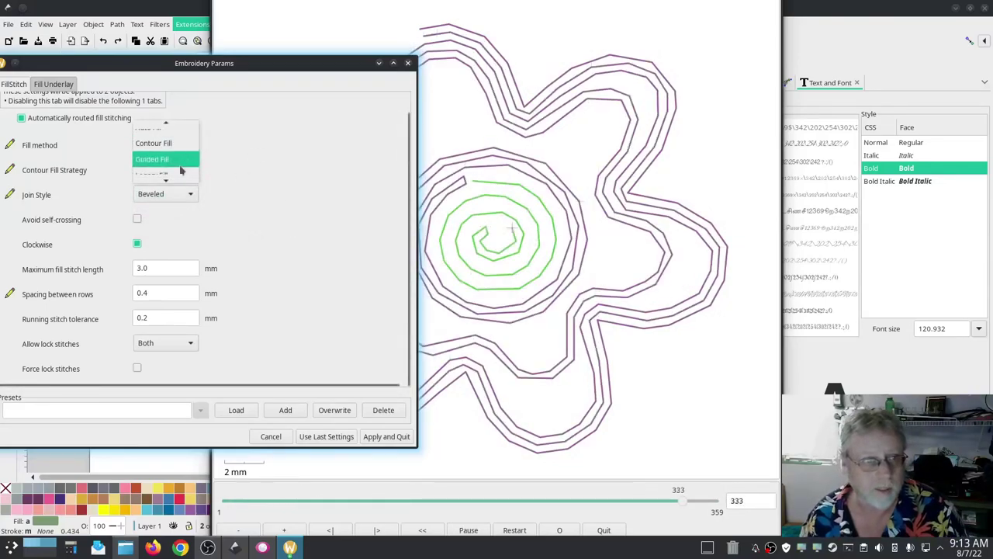
scroll(155, 148, up, 2)
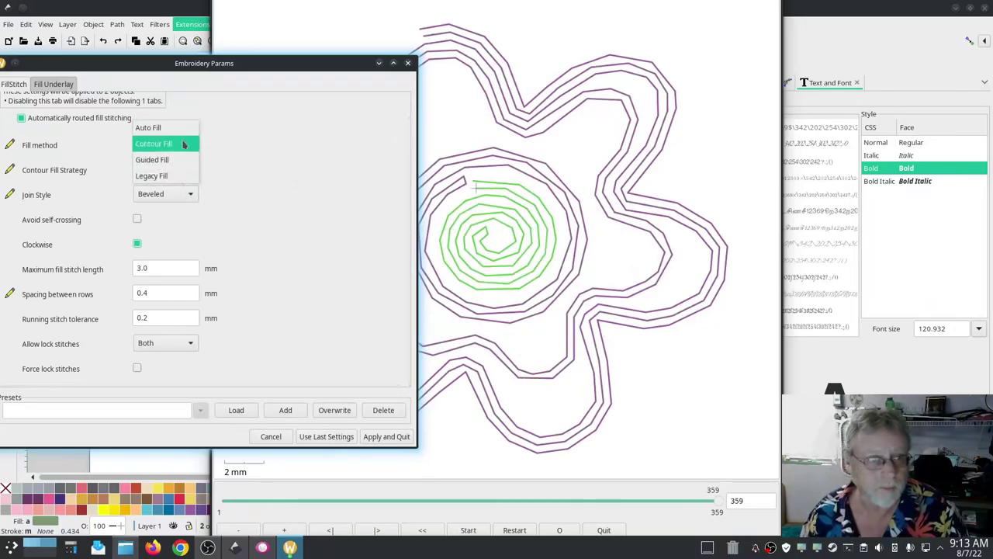
click(184, 143)
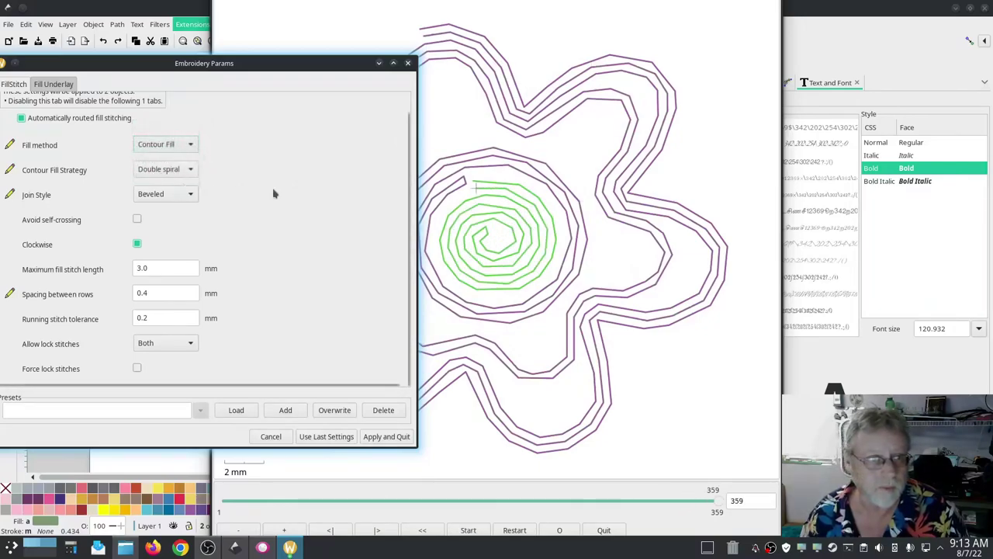
- Set the contour fill strategy to Inner to Outer with Avoid self-crossing enabled, and apply the parameters
click(186, 170)
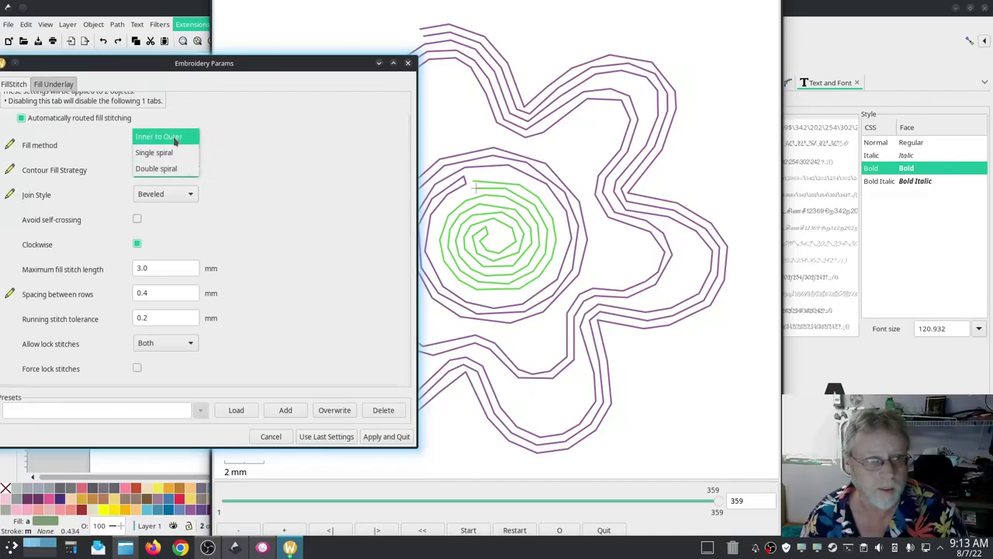
click(175, 137)
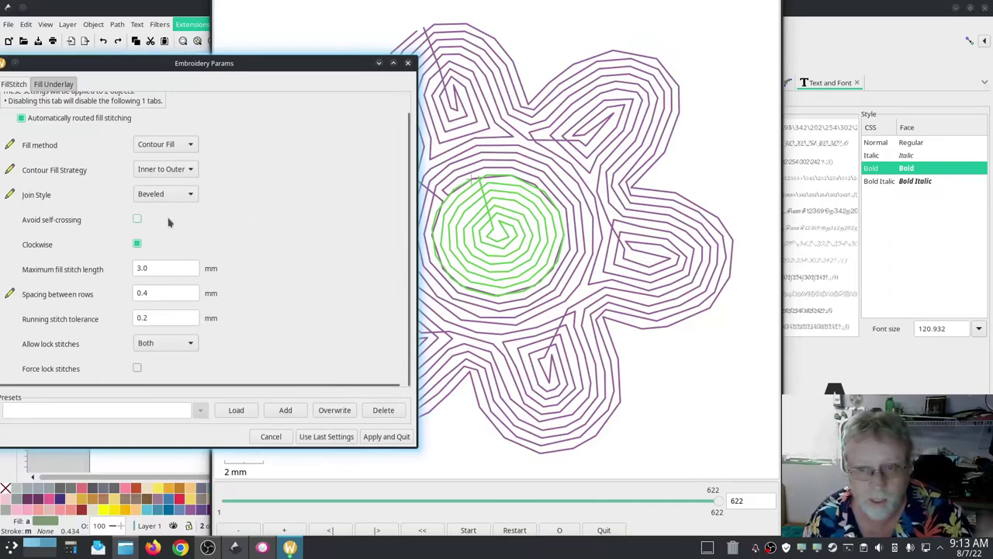
click(137, 219)
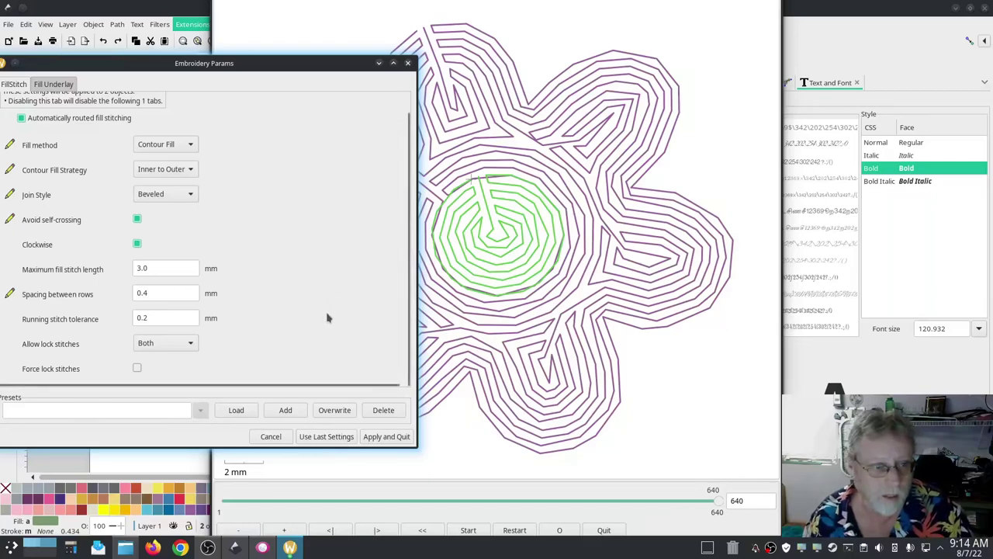
click(373, 439)
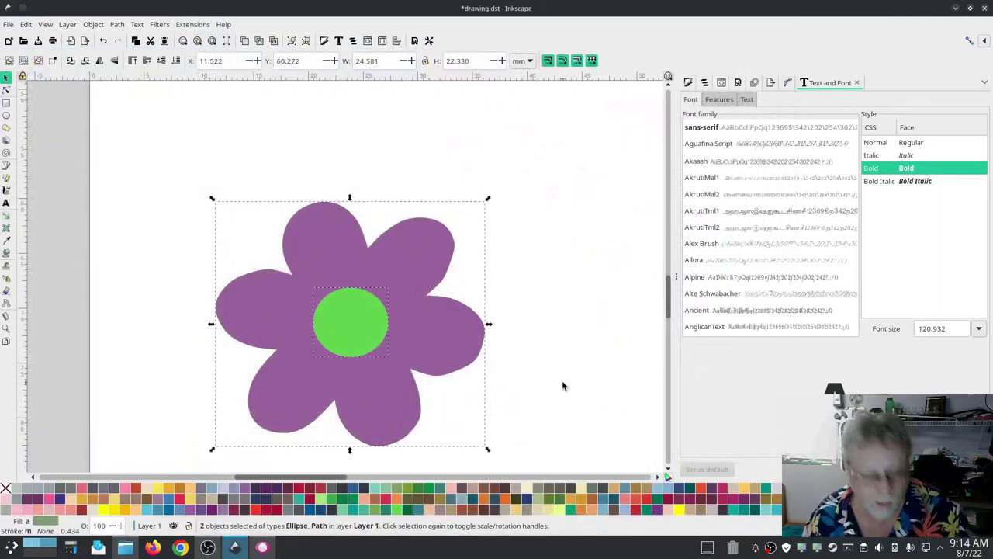
- Duplicate the flower with its centre and place one copy right of and slightly below the other, at about X 40.3, Y 68.2 mm
scroll(561, 388, down, 2)
scroll(574, 395, right, 2)
scroll(217, 348, right, 5)
drag(176, 310, 336, 355)
key(ctrl+d)
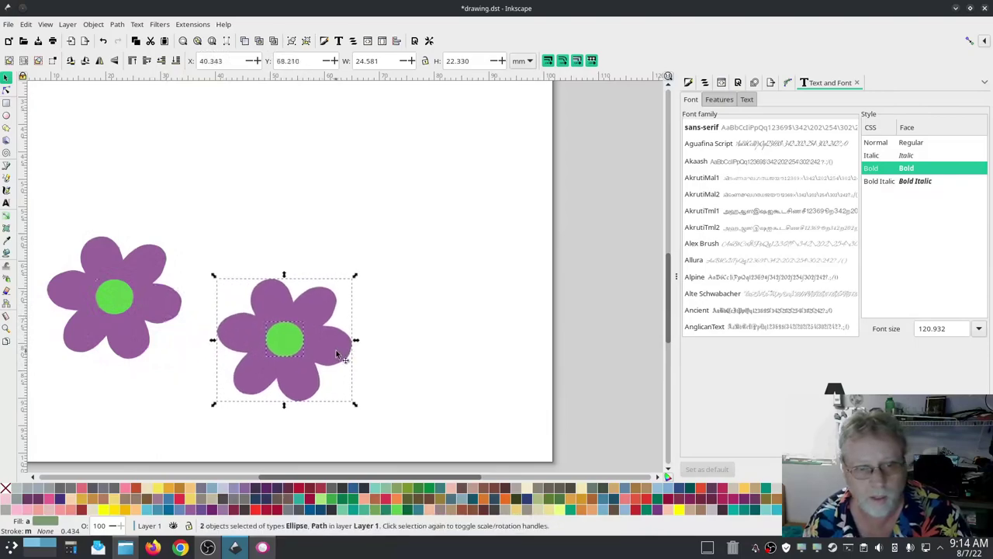
- Open Ink/Stitch Params for the selected right-hand flower and set its contour fill strategy to Single spiral
click(194, 25)
mouse_move(210, 171)
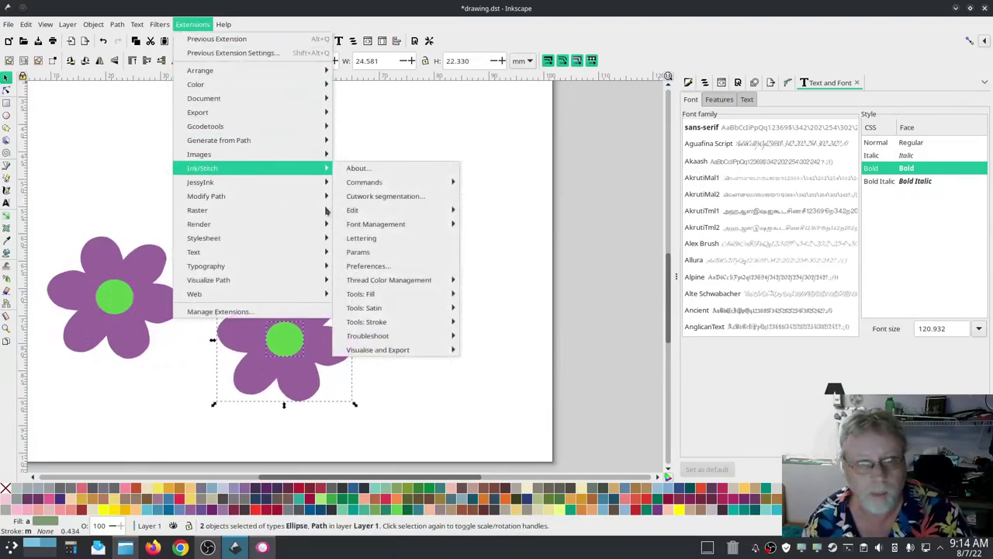
click(393, 257)
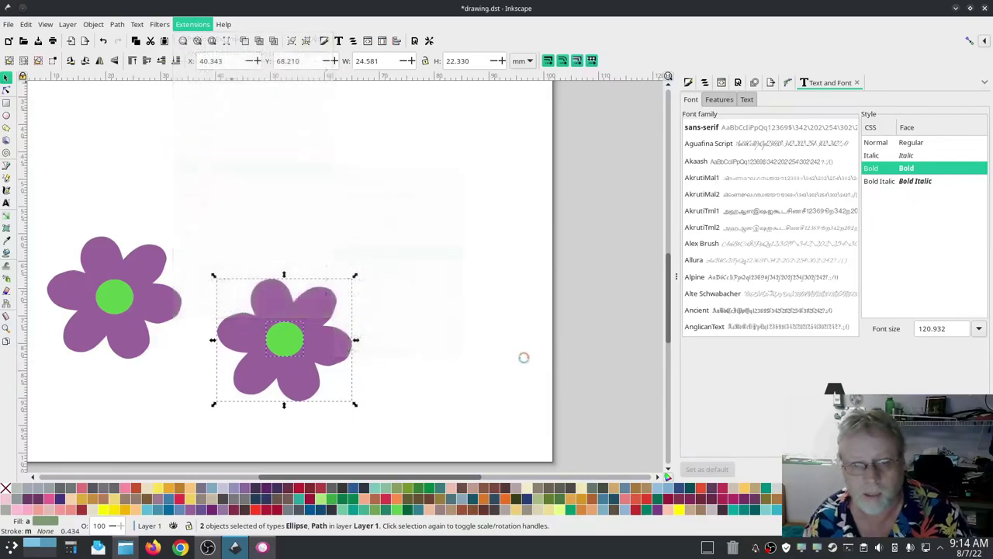
drag(519, 181, 241, 153)
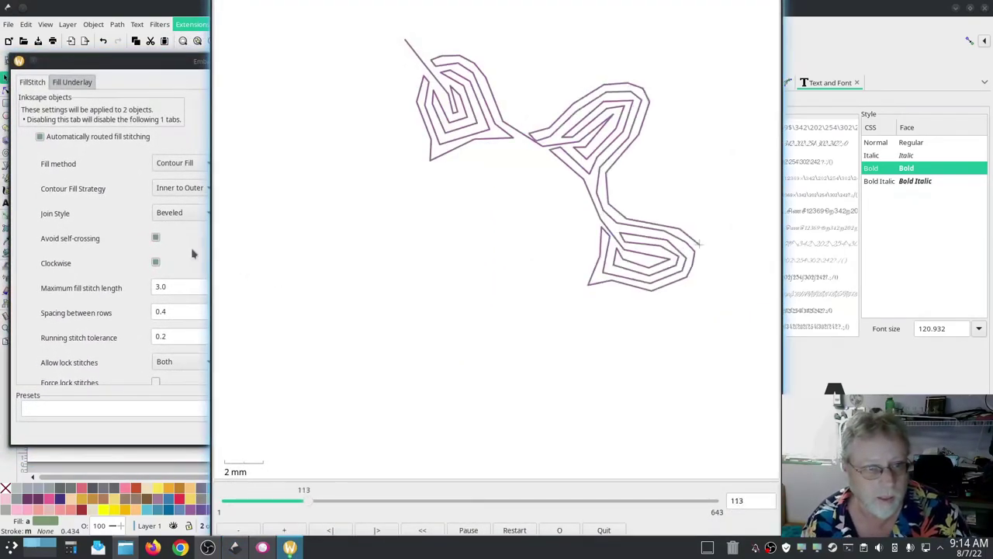
click(190, 253)
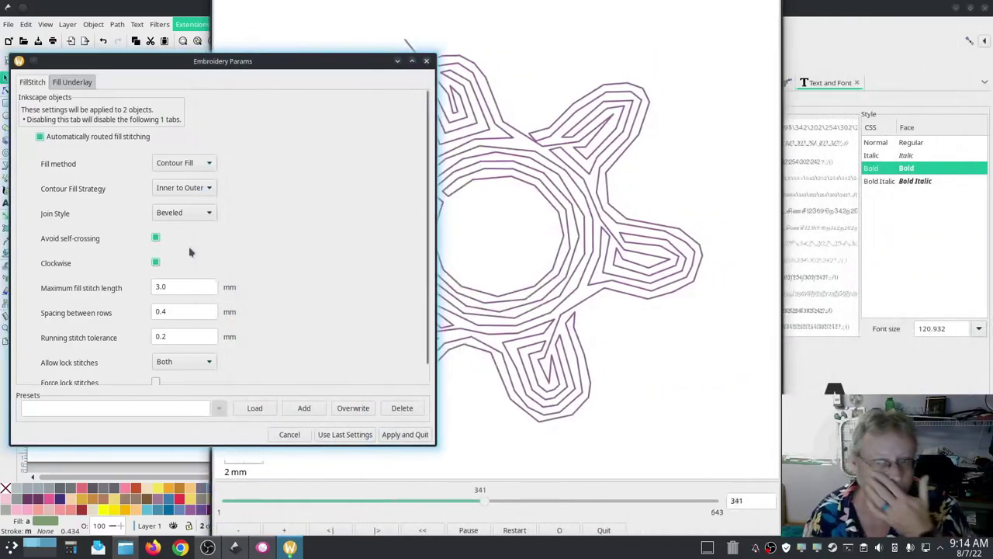
click(202, 191)
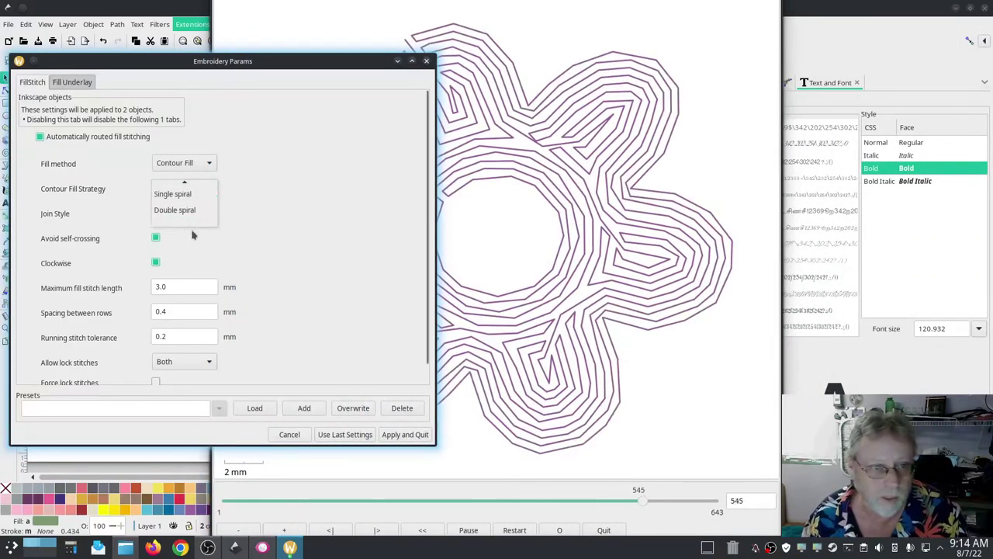
click(188, 196)
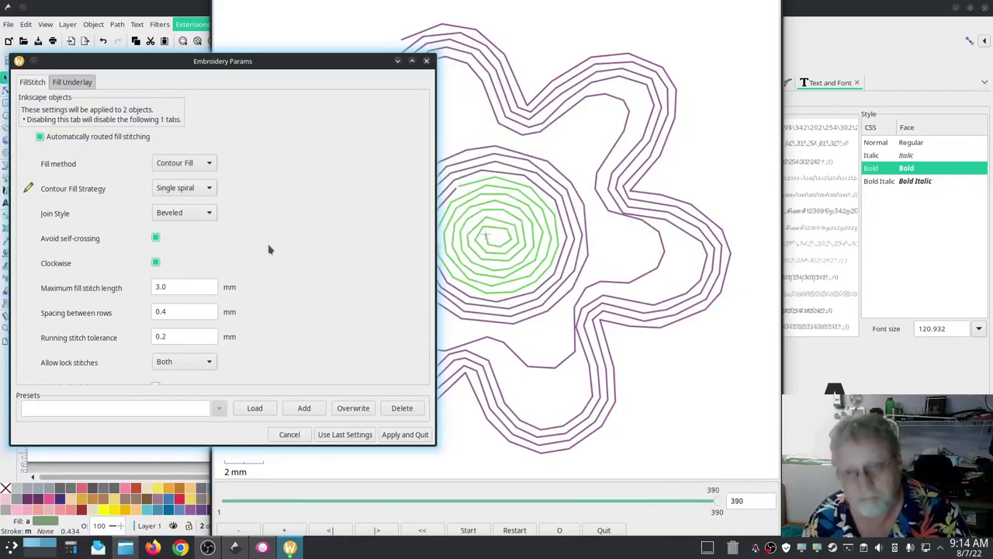
- Preview the Double spiral strategy on the right-hand flower, return it to Single spiral, and apply the parameters
click(197, 189)
click(196, 194)
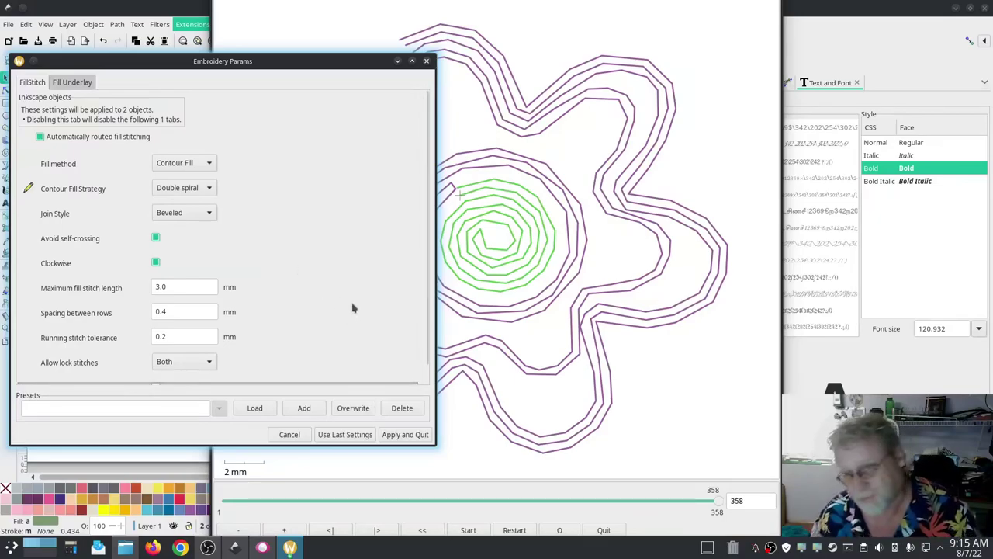
click(208, 189)
click(203, 167)
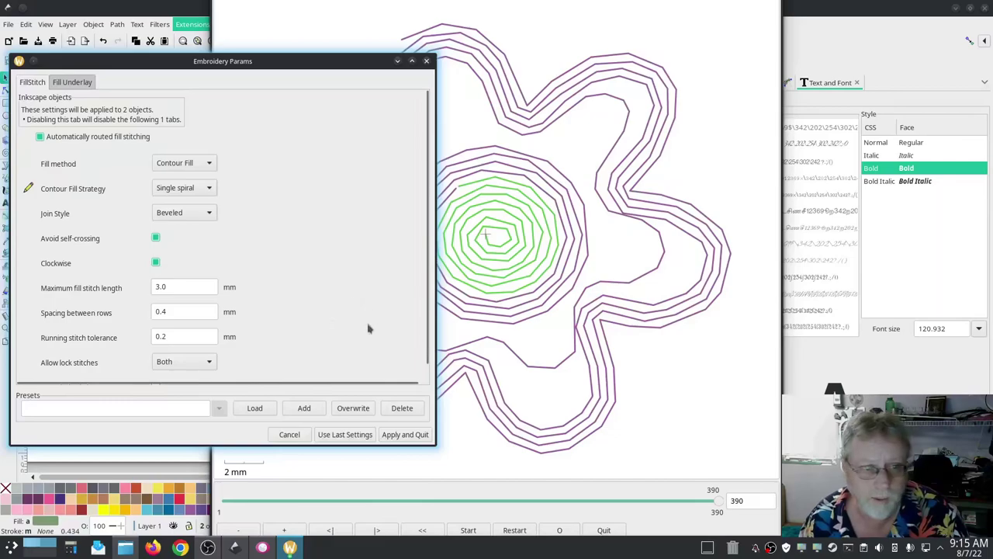
click(399, 434)
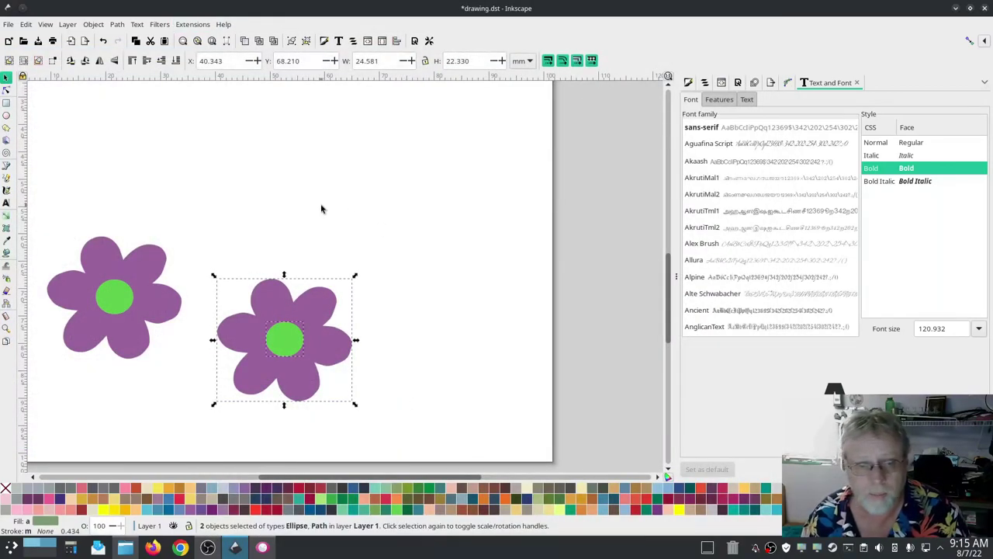
- Deselect the flowers and save the design as drawing.dst, replacing the existing file
click(347, 240)
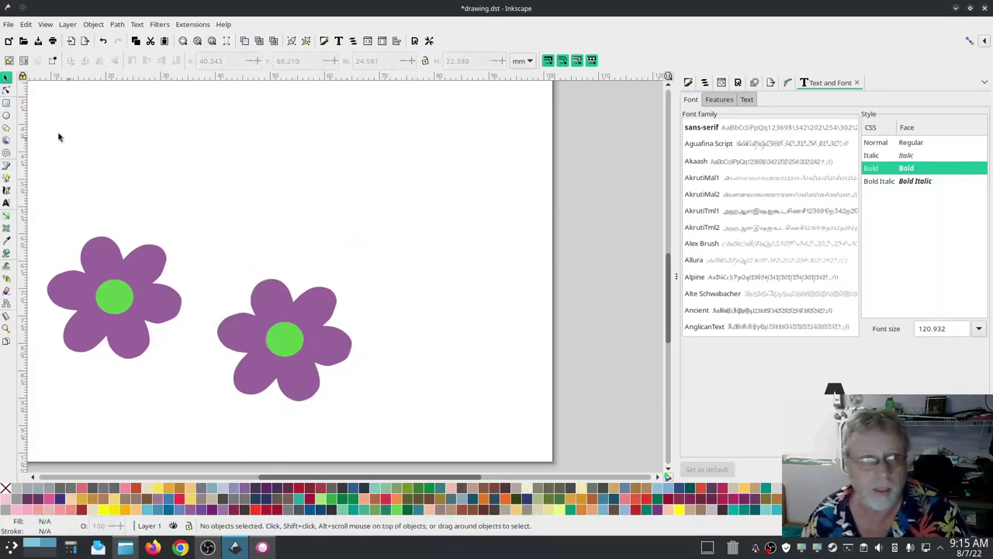
click(7, 25)
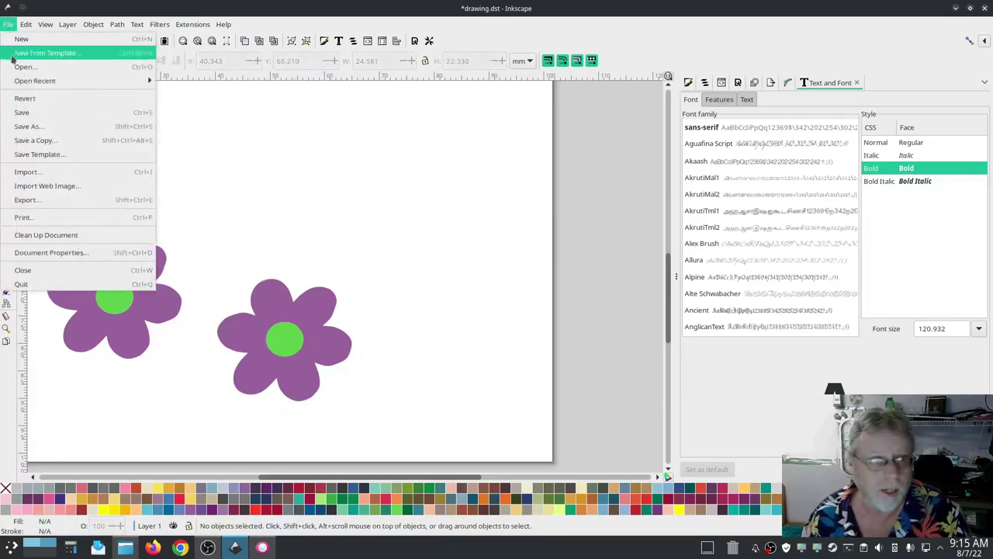
click(32, 126)
click(815, 89)
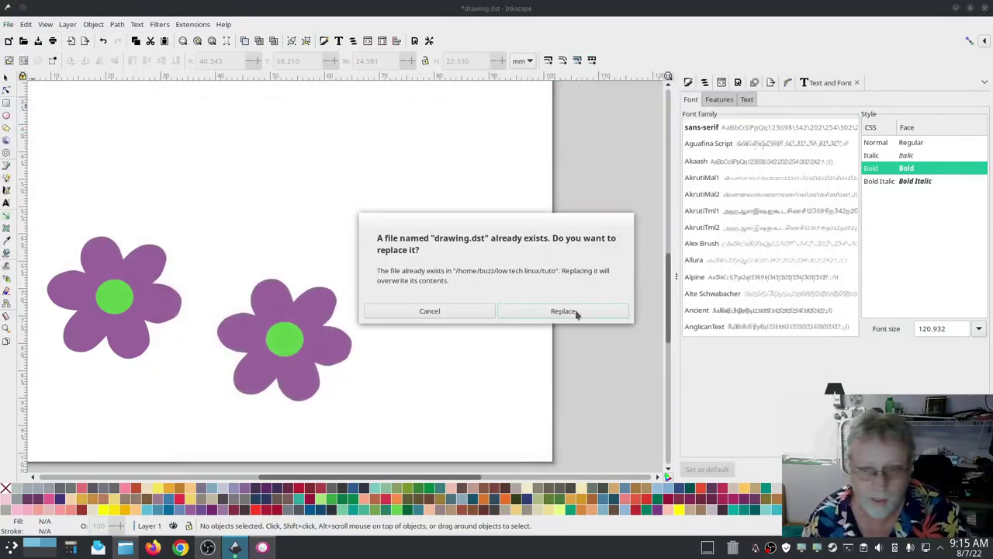
click(577, 312)
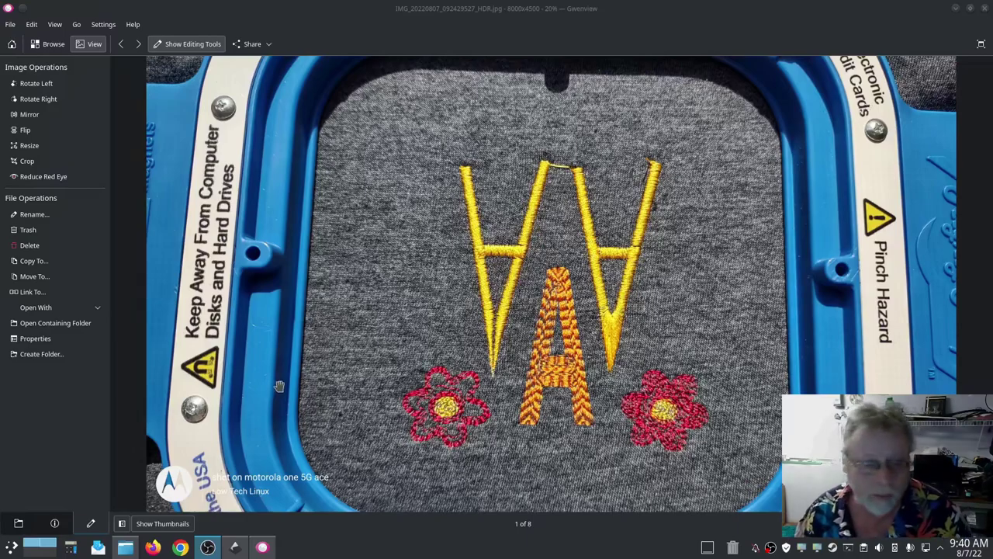
- Switch from the stitched-sample photo in Gwenview to the drawing.dst design in Inkscape
click(235, 547)
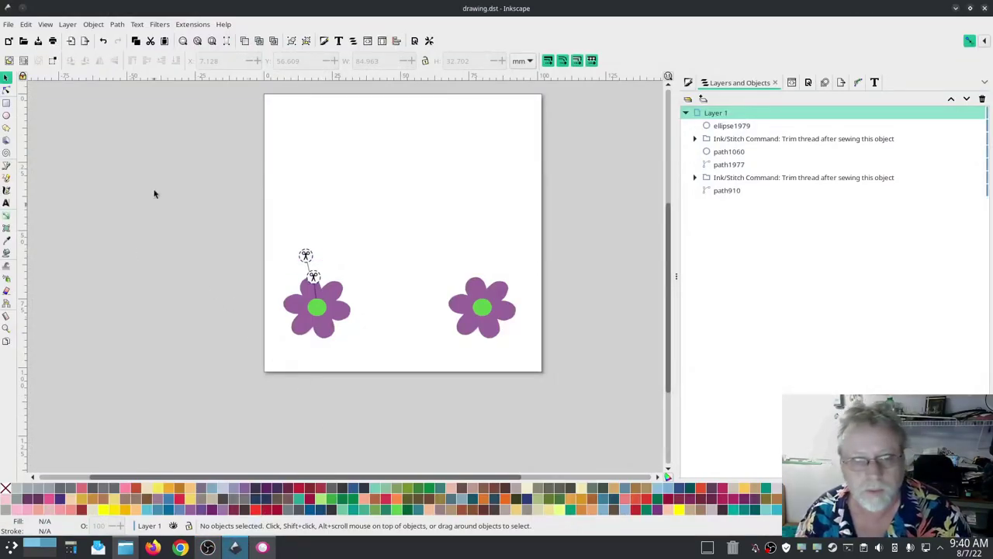
click(332, 293)
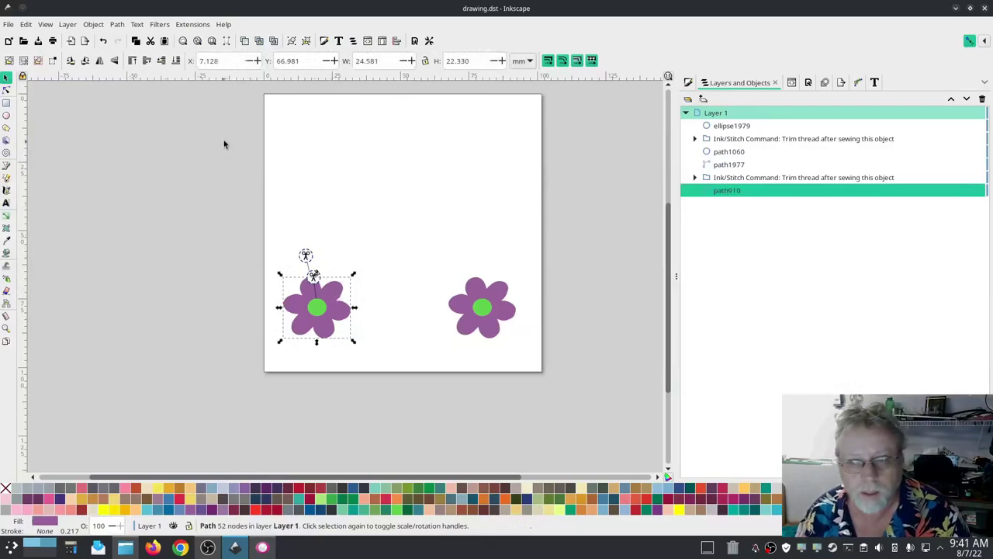
click(193, 24)
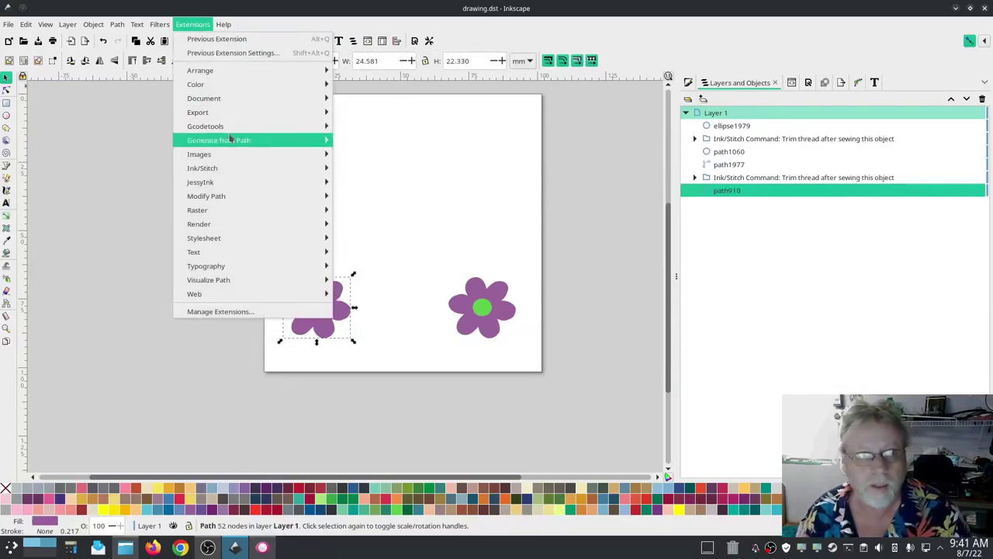
mouse_move(232, 168)
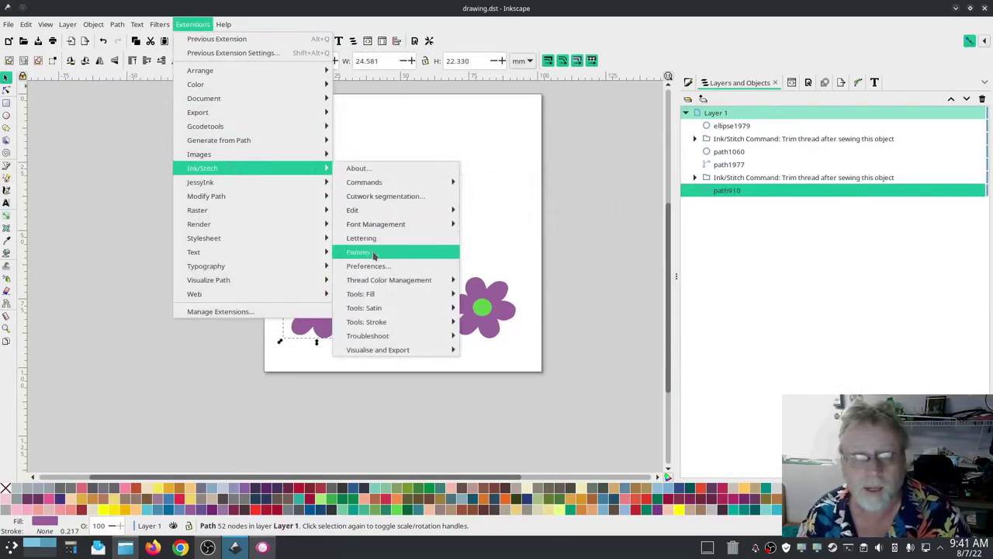
click(141, 304)
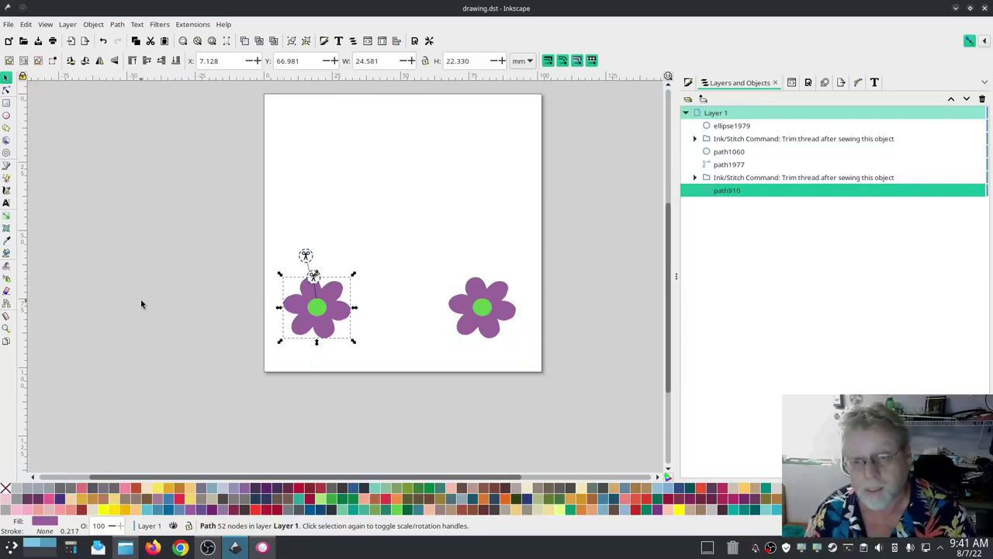
click(191, 226)
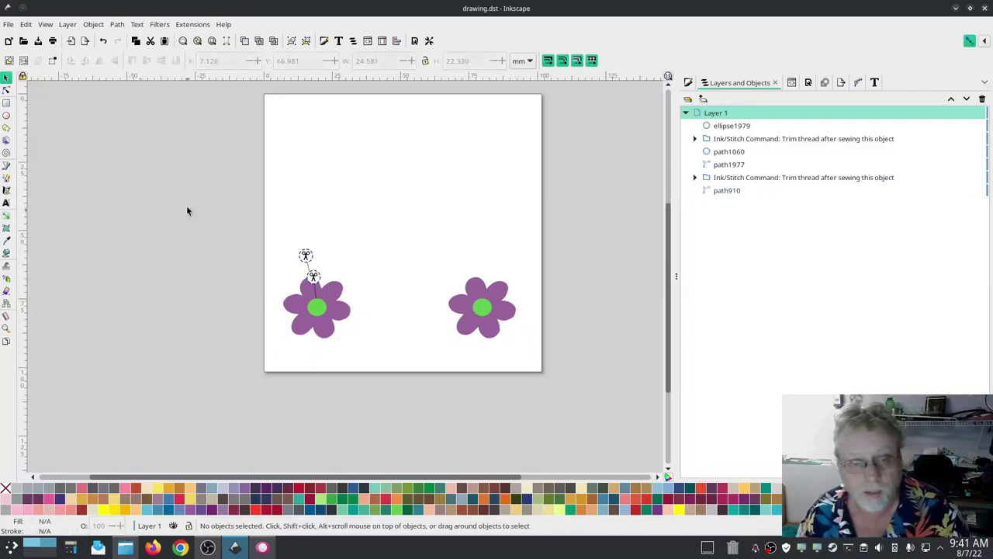